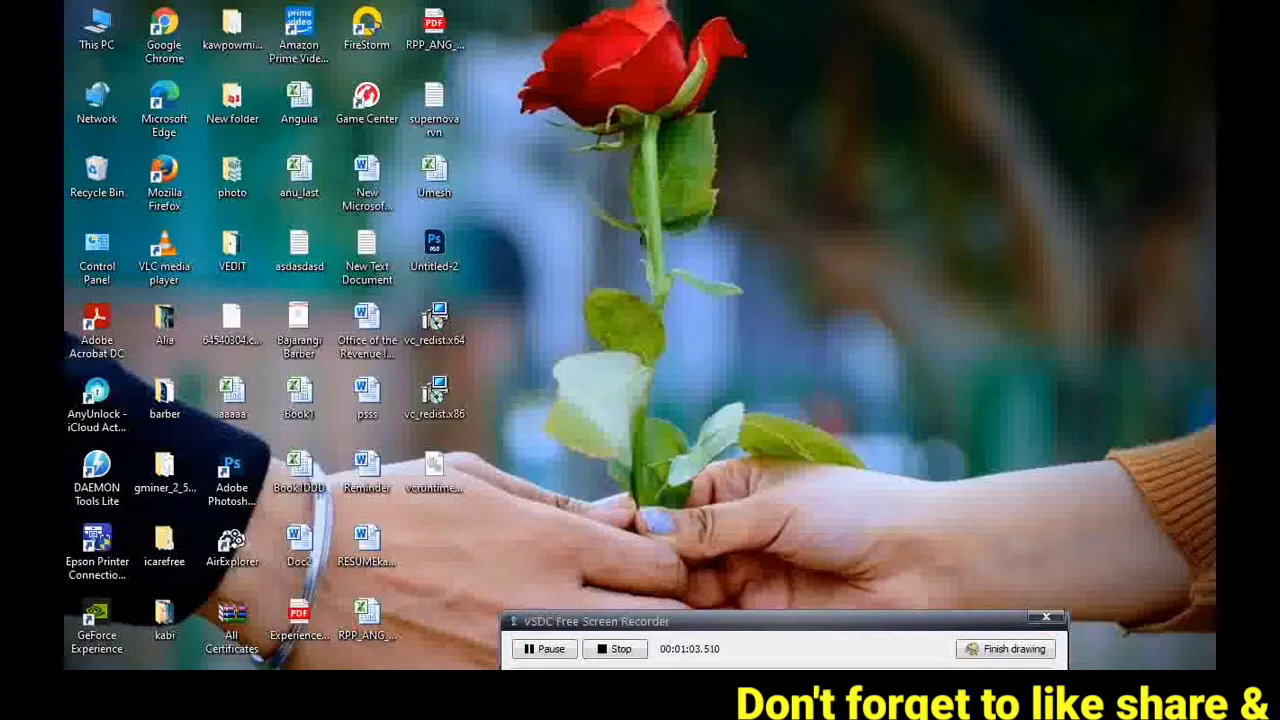
Bring up the Windows Start menu with the Windows key.
{"action": "left_click", "coordinate": [1013, 650]}
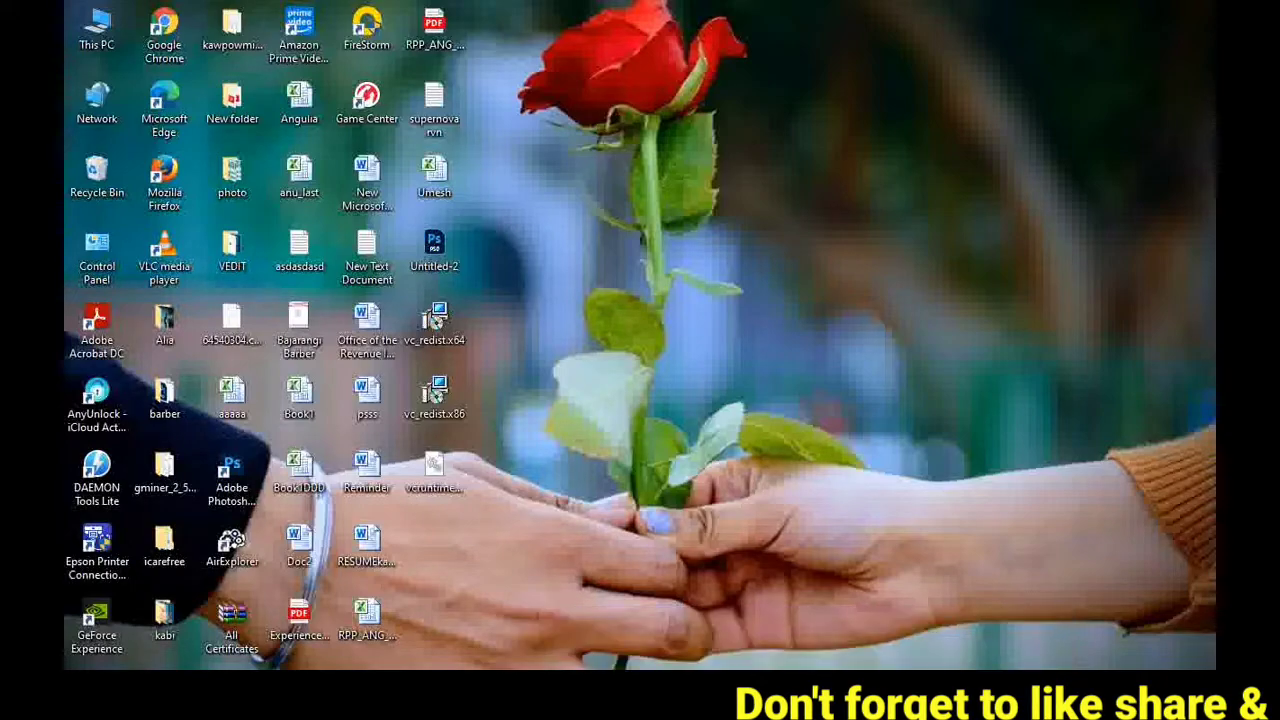
{"action": "key", "text": "super"}
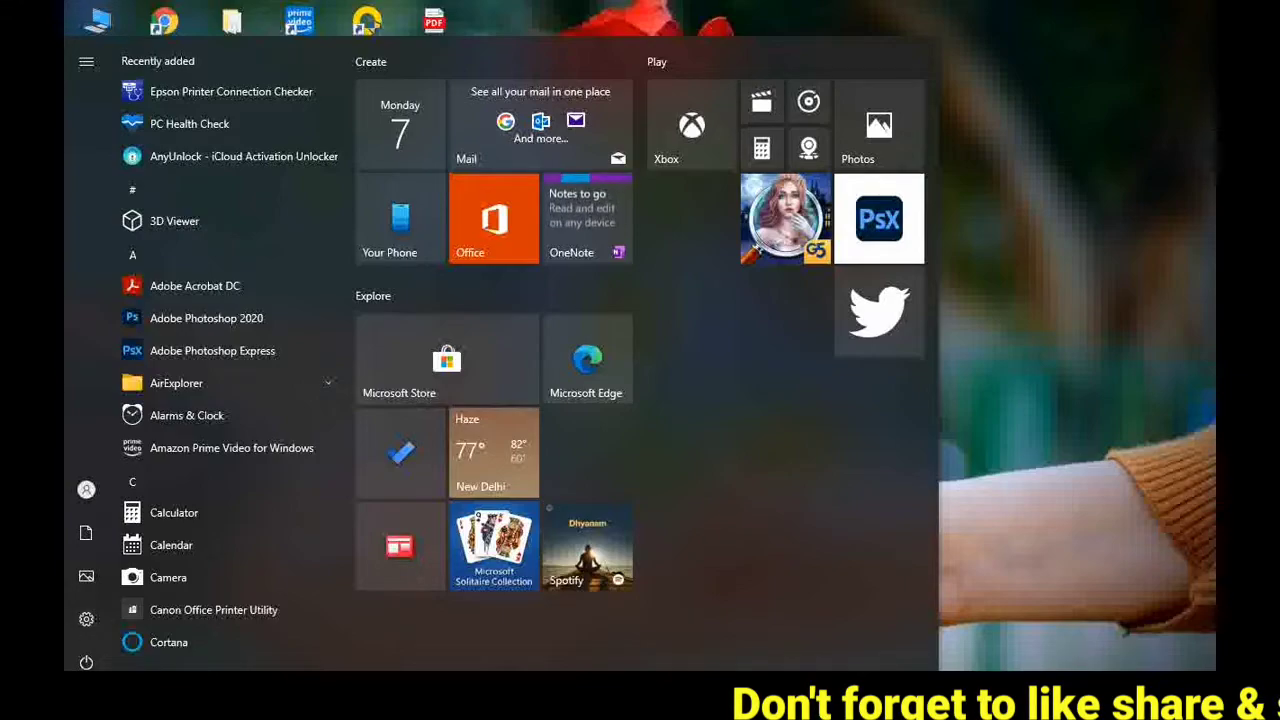
Search the Start menu for 'micro' and launch Microsoft Word 2010.
{"action": "type", "text": "ms"}
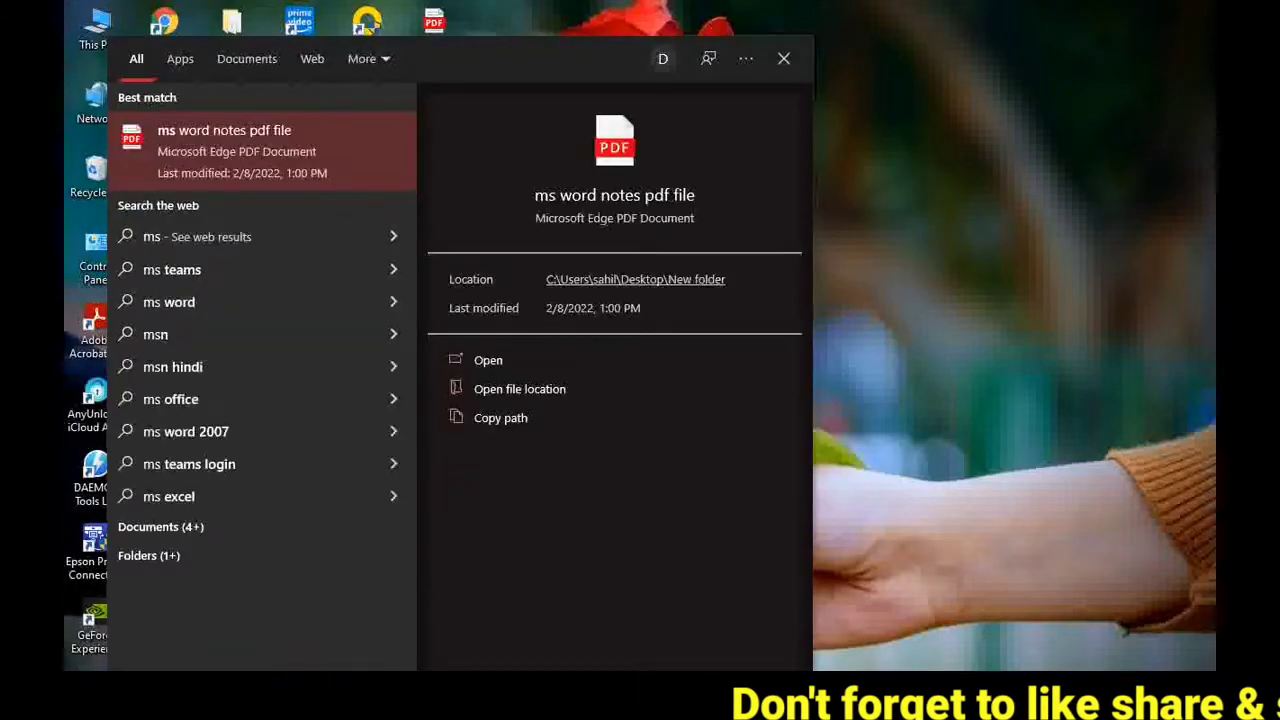
{"action": "type", "text": " word n"}
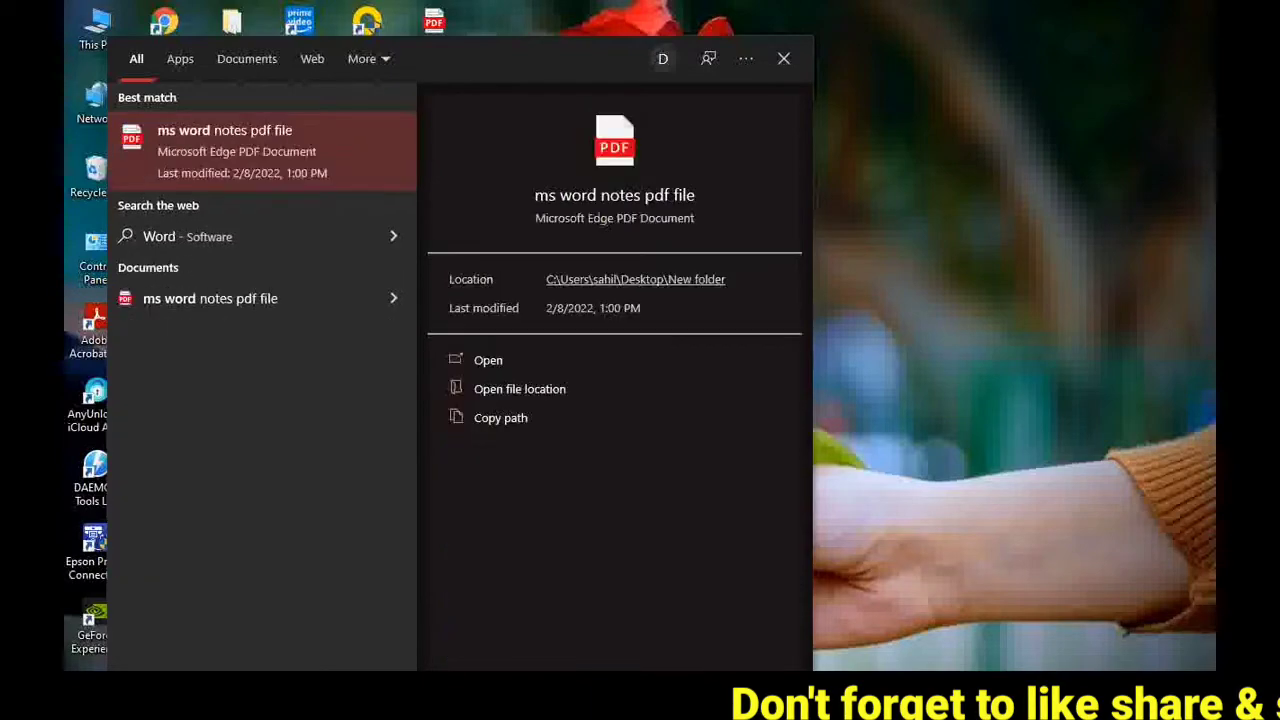
{"action": "key", "text": "BackSpace"}
{"action": "key", "text": "BackSpace"}
{"action": "key", "text": "BackSpace"}
{"action": "key", "text": "BackSpace"}
{"action": "key", "text": "BackSpace"}
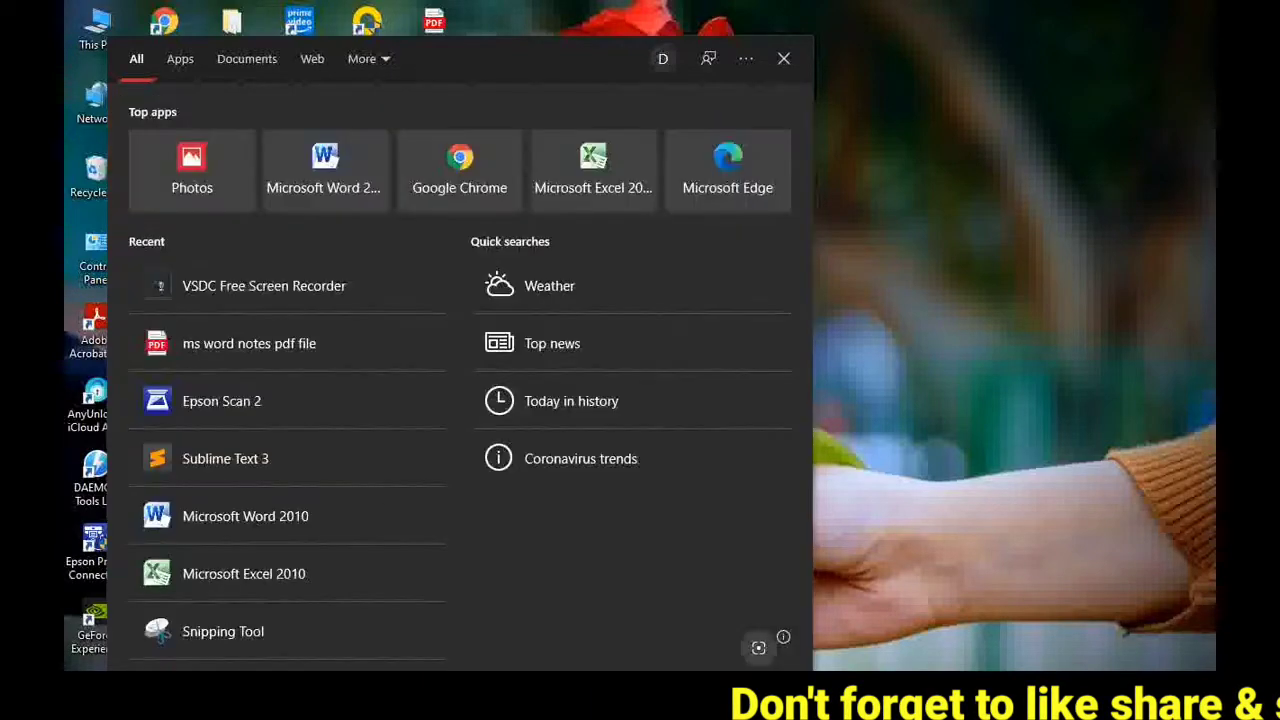
{"action": "type", "text": "mic"}
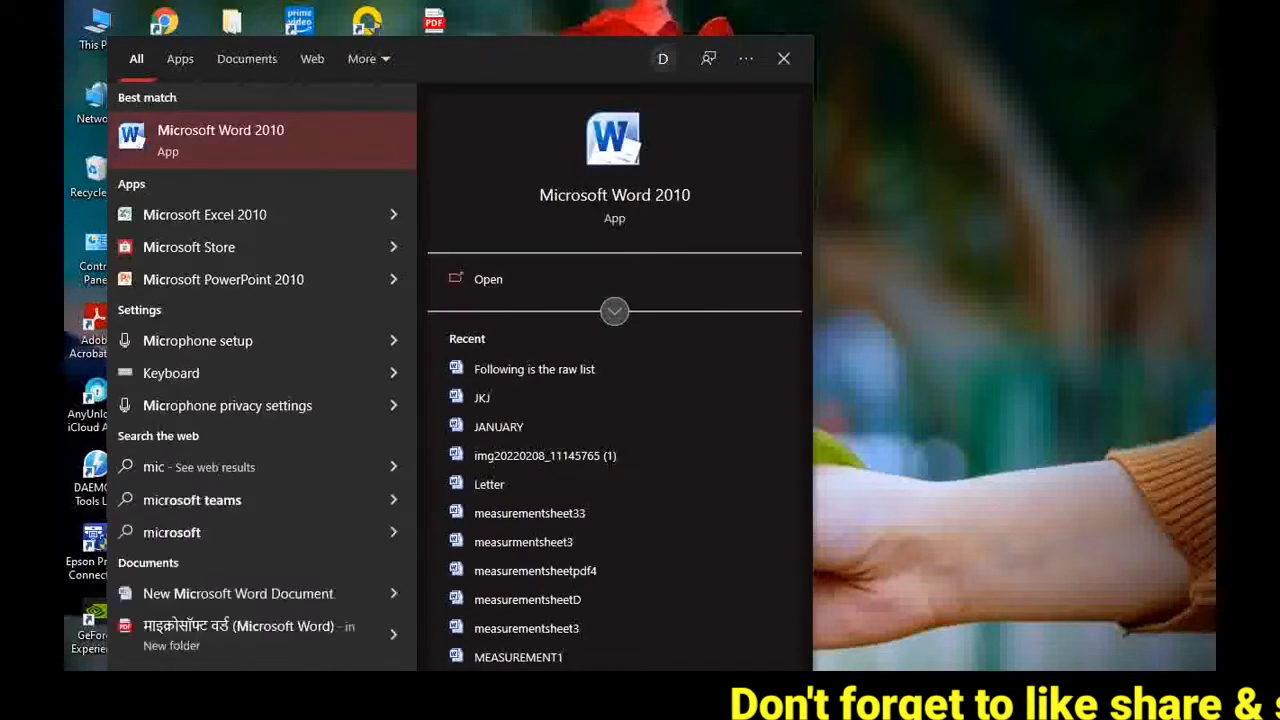
{"action": "type", "text": "ro"}
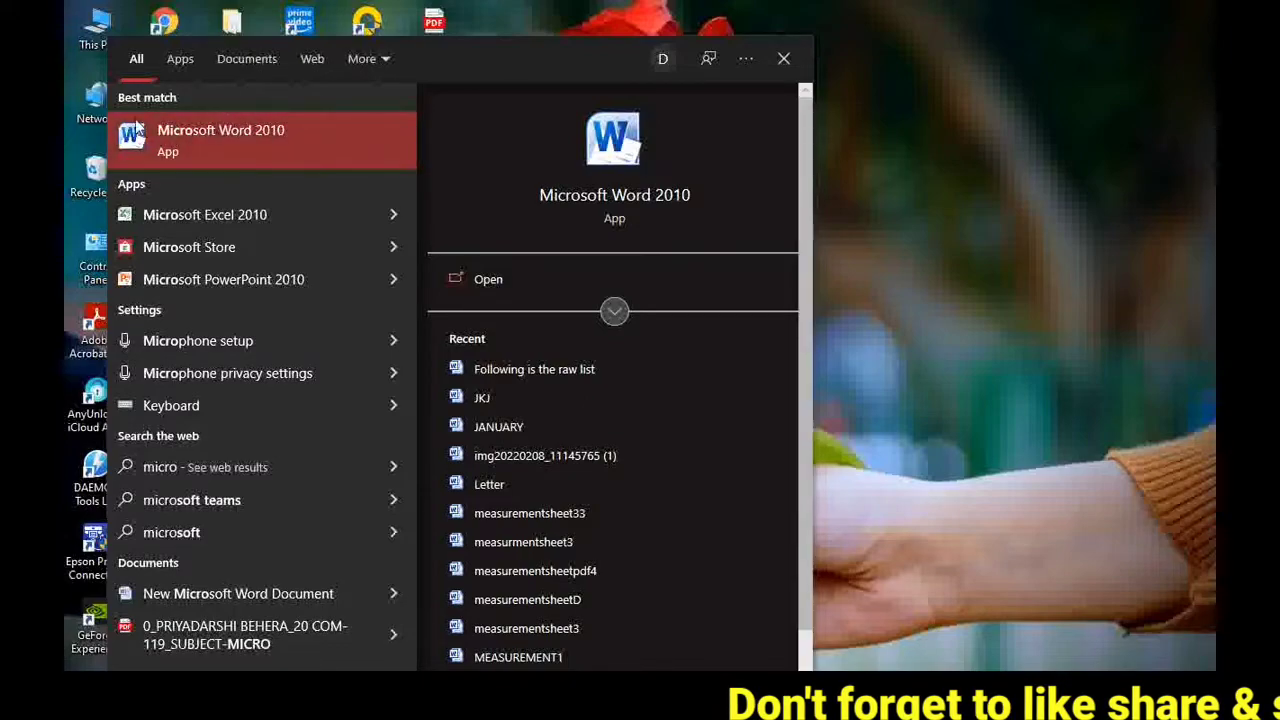
{"action": "left_click", "coordinate": [205, 137]}
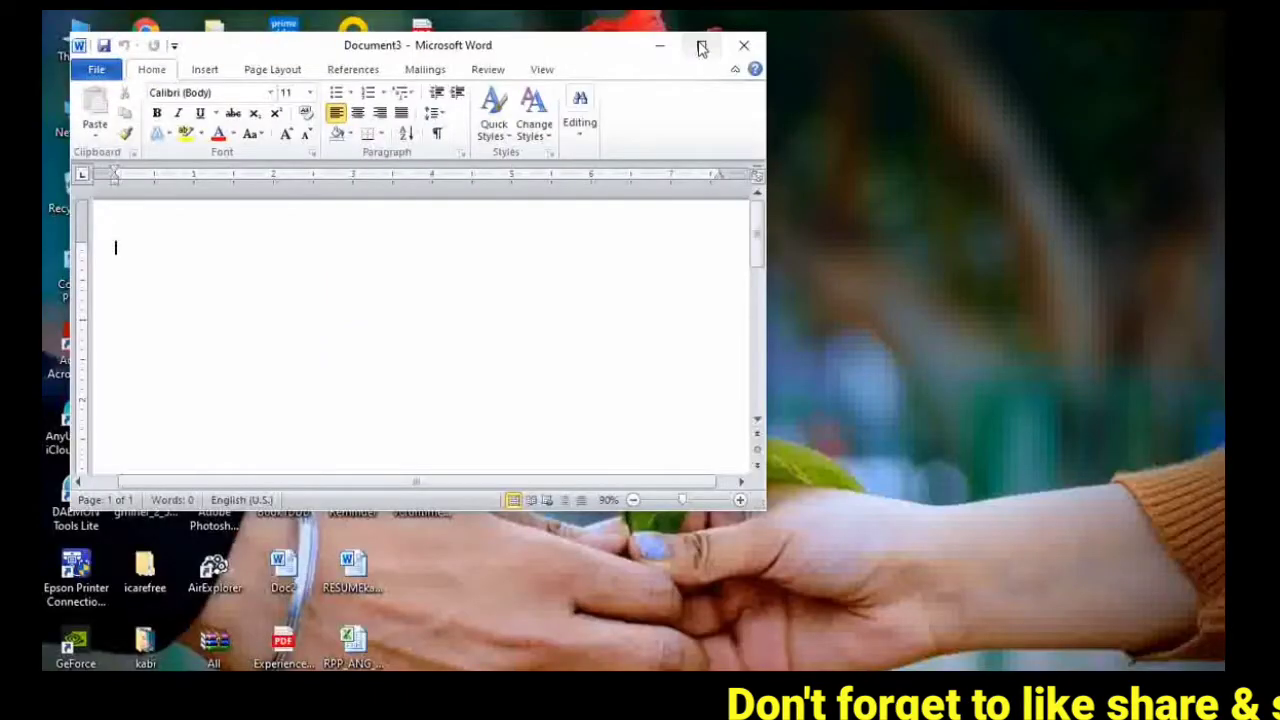
Maximize Word and type 'WORD 2010-EXPLORE WINDOW' as the first line.
{"action": "left_click", "coordinate": [702, 48]}
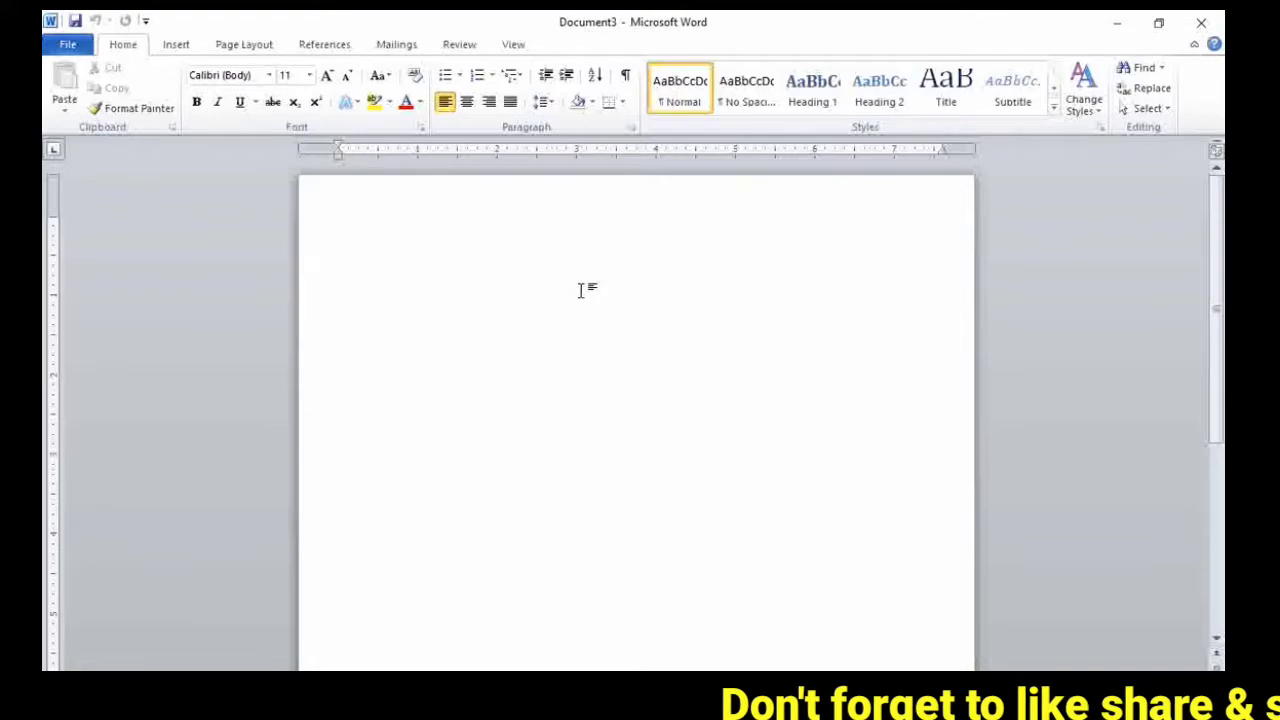
{"action": "type", "text": "w"}
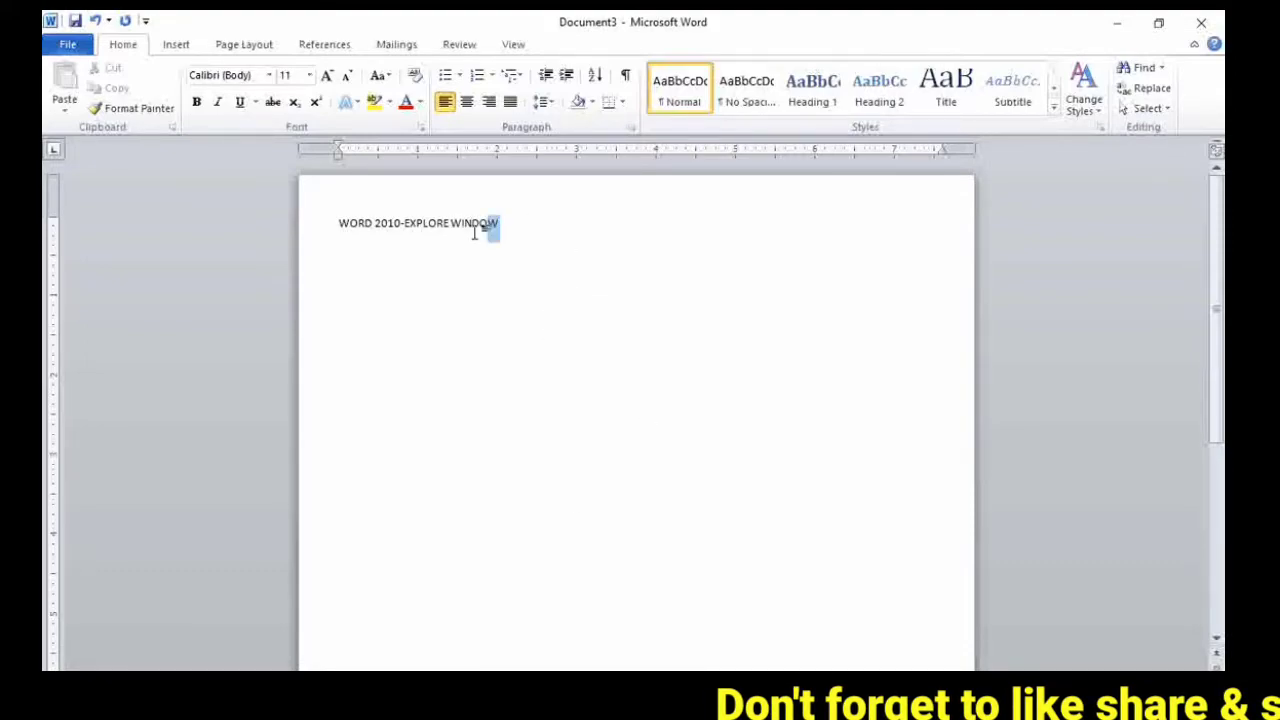
Make the heading centred, bold, underlined, 22 pt and Automatic black.
{"action": "left_click_drag", "start_coordinate": [540, 222], "coordinate": [340, 226]}
{"action": "left_click", "coordinate": [466, 101]}
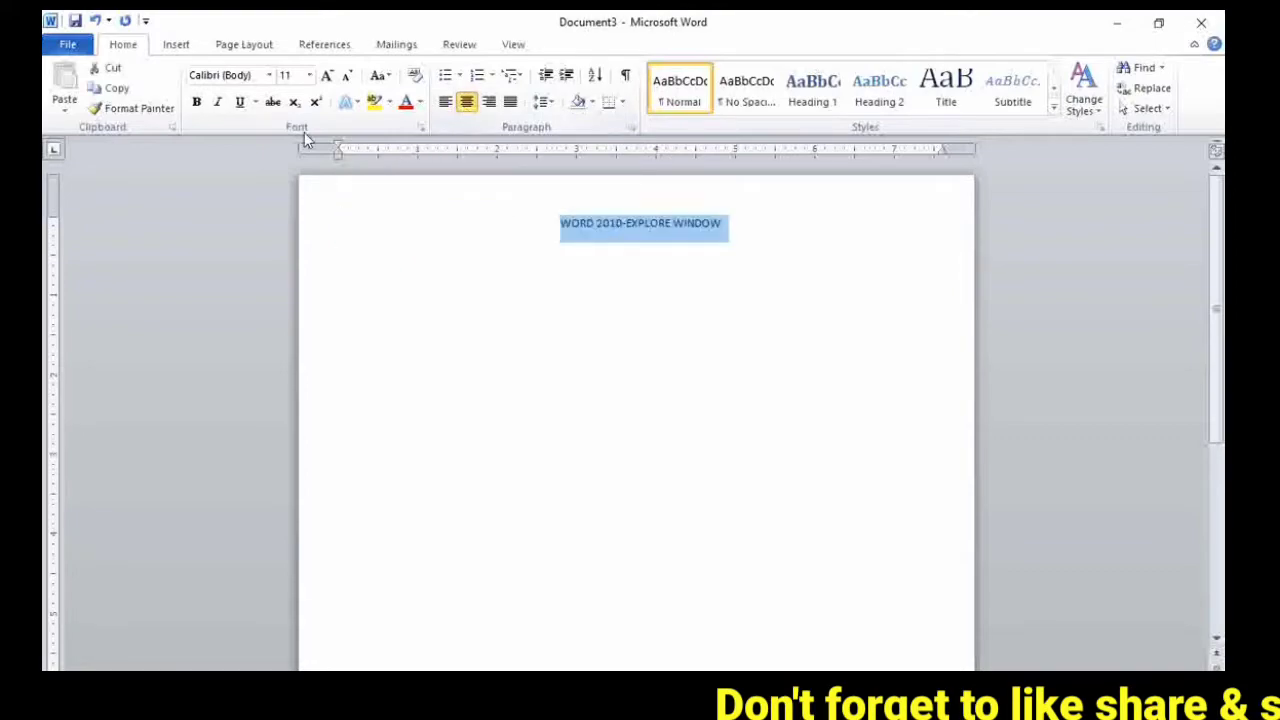
{"action": "left_click", "coordinate": [197, 102]}
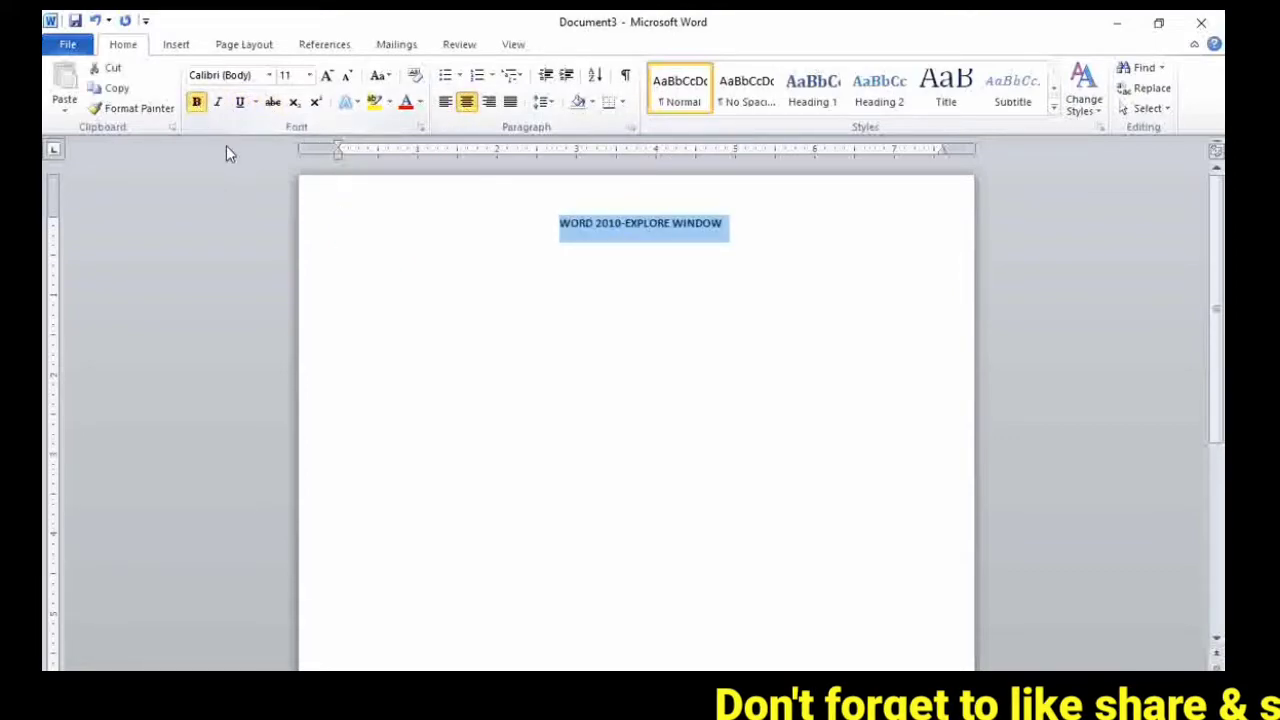
{"action": "left_click", "coordinate": [327, 76]}
{"action": "left_click", "coordinate": [327, 76]}
{"action": "left_click", "coordinate": [327, 76]}
{"action": "left_click", "coordinate": [327, 76]}
{"action": "left_click", "coordinate": [327, 76]}
{"action": "left_click", "coordinate": [327, 76]}
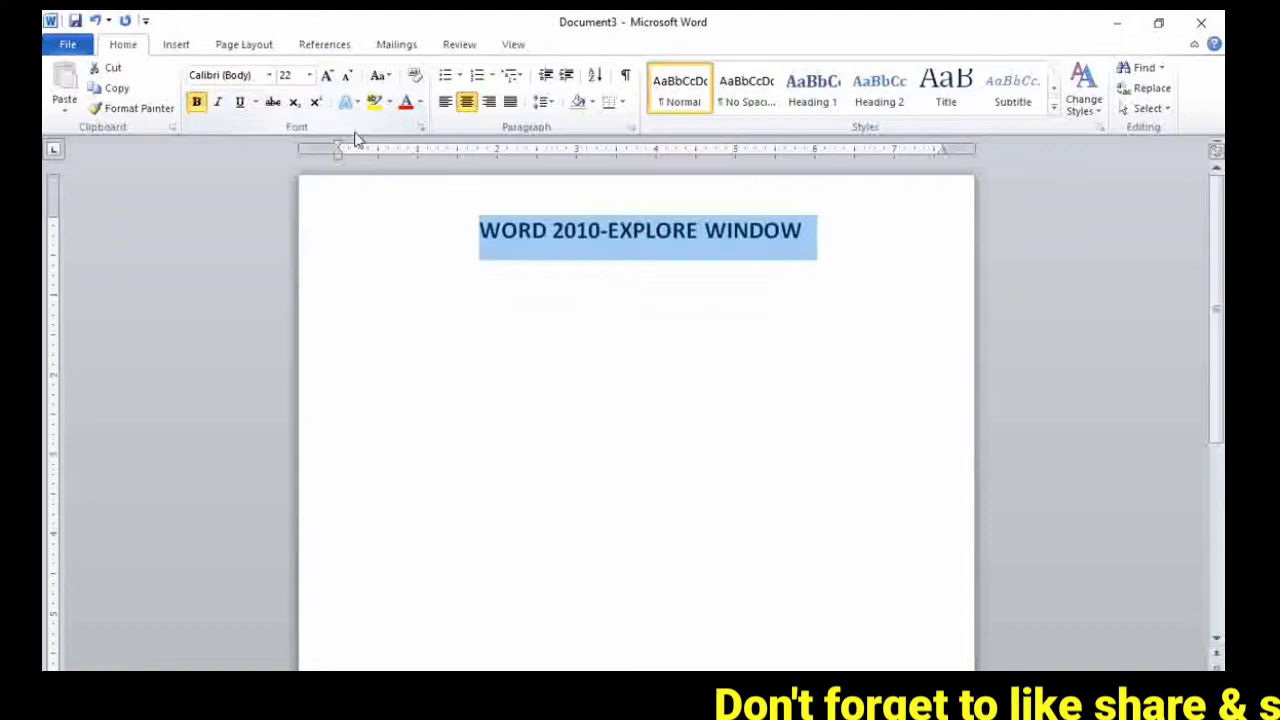
{"action": "left_click", "coordinate": [407, 104]}
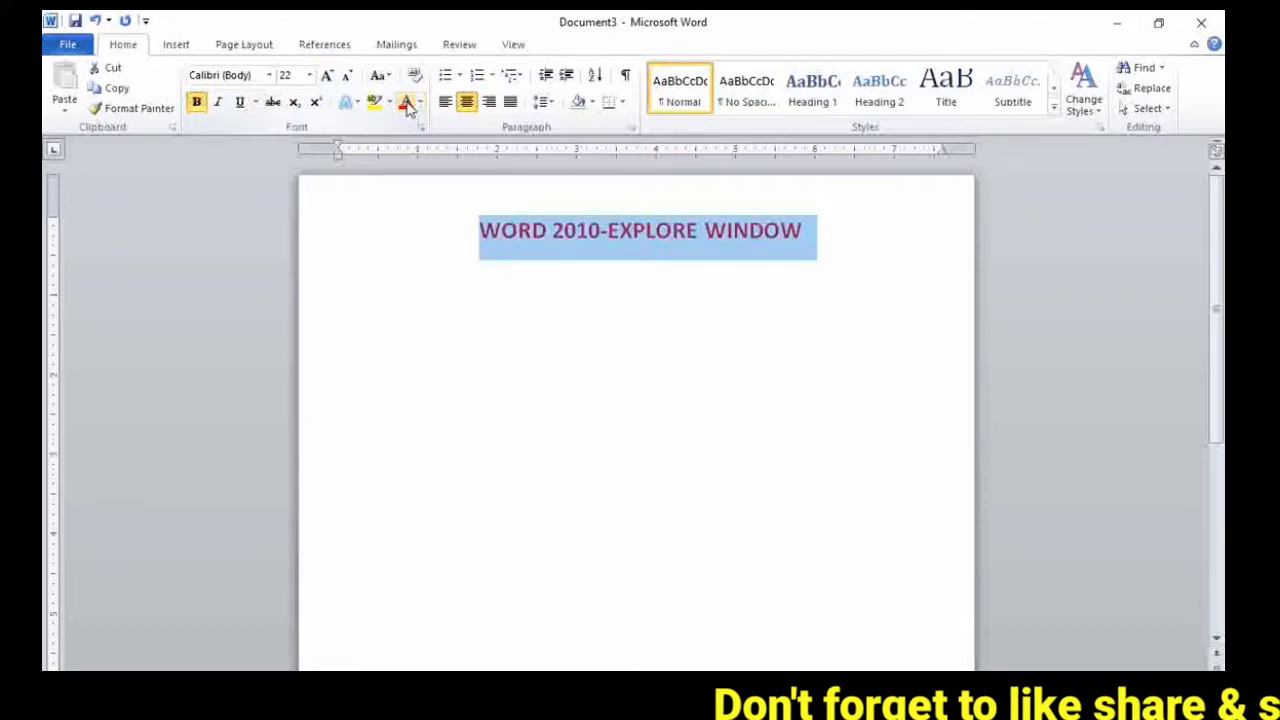
{"action": "left_click", "coordinate": [421, 102]}
{"action": "left_click", "coordinate": [408, 128]}
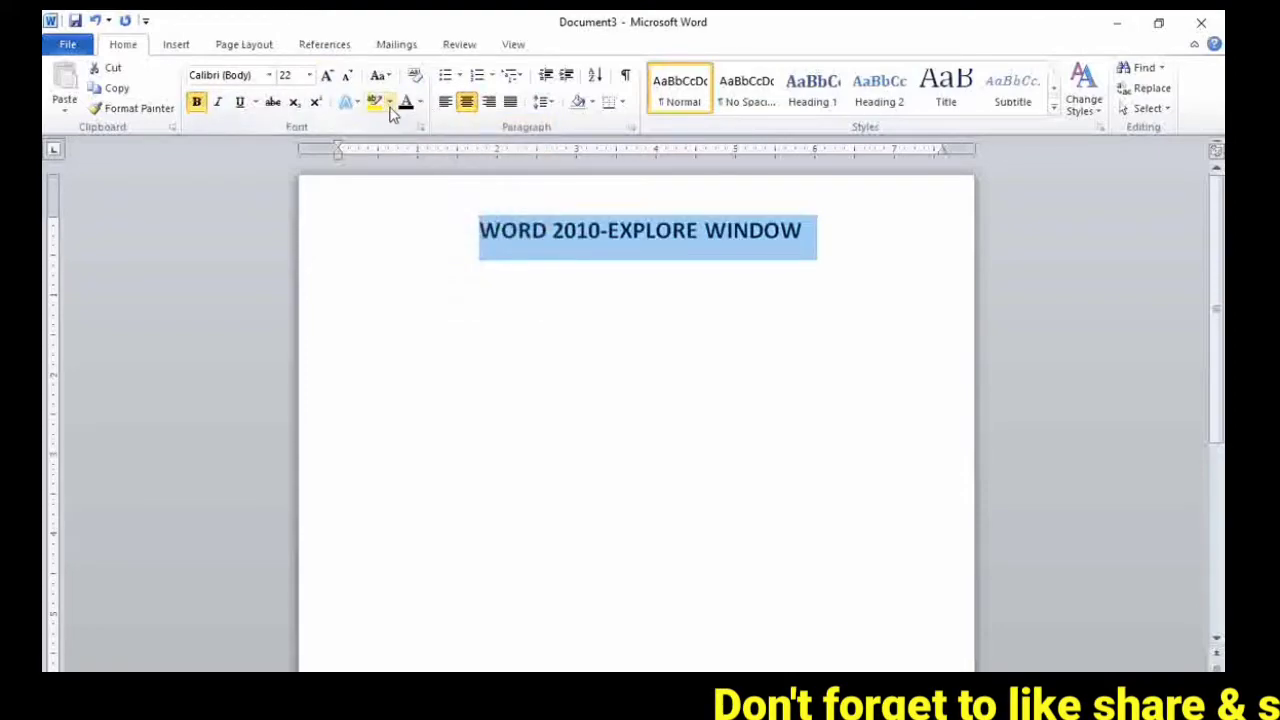
{"action": "left_click", "coordinate": [240, 102]}
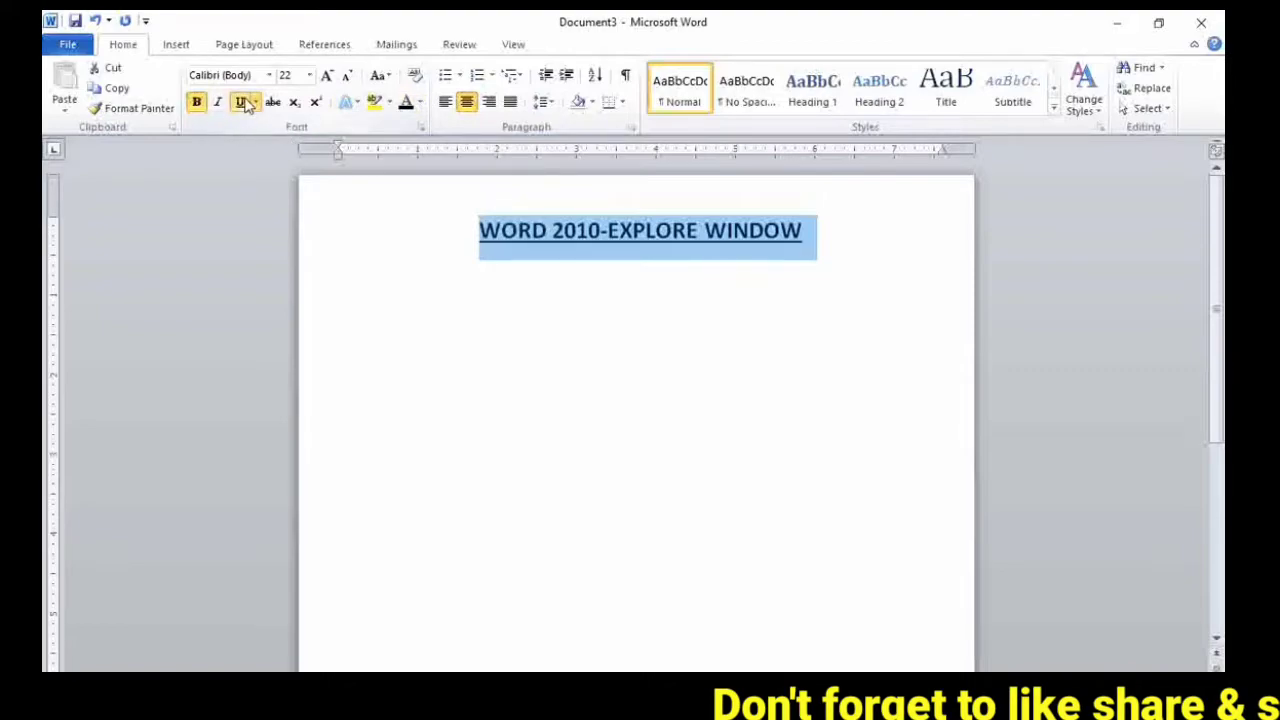
Change the heading font to Arial Black.
{"action": "left_click", "coordinate": [524, 348]}
{"action": "left_click", "coordinate": [649, 278]}
{"action": "left_click", "coordinate": [323, 214]}
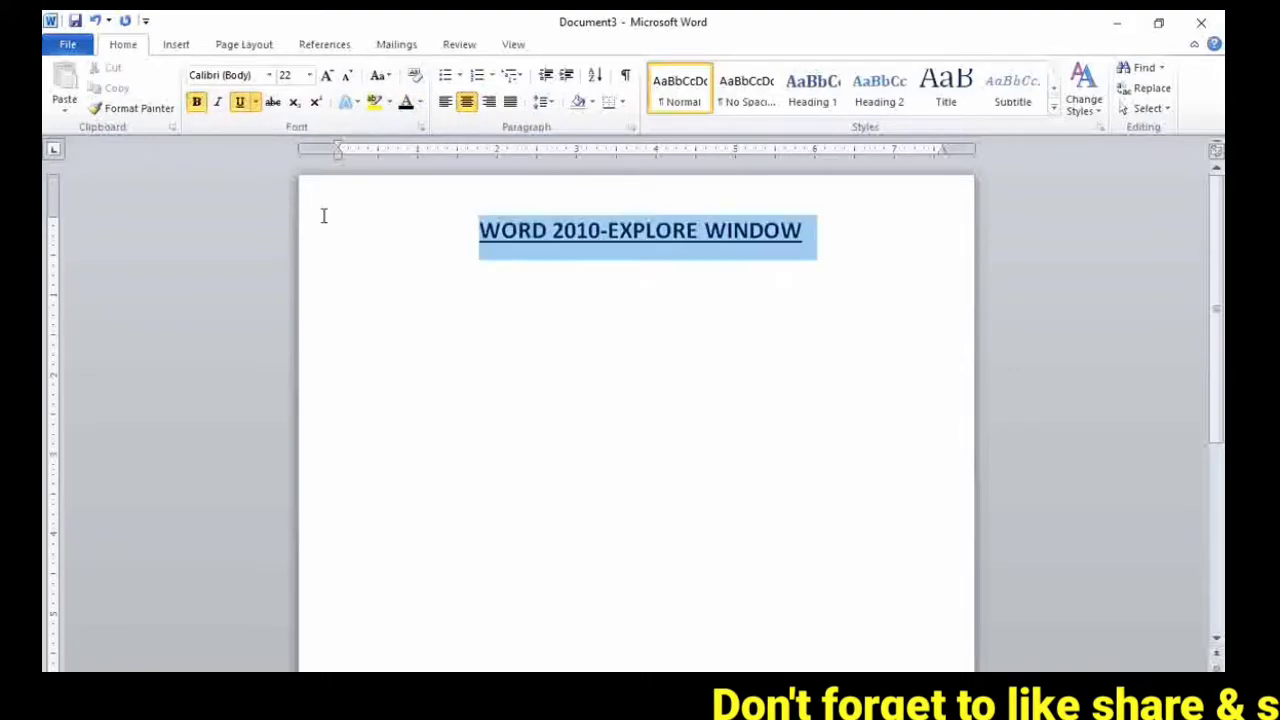
{"action": "left_click", "coordinate": [270, 76]}
{"action": "left_click", "coordinate": [249, 224]}
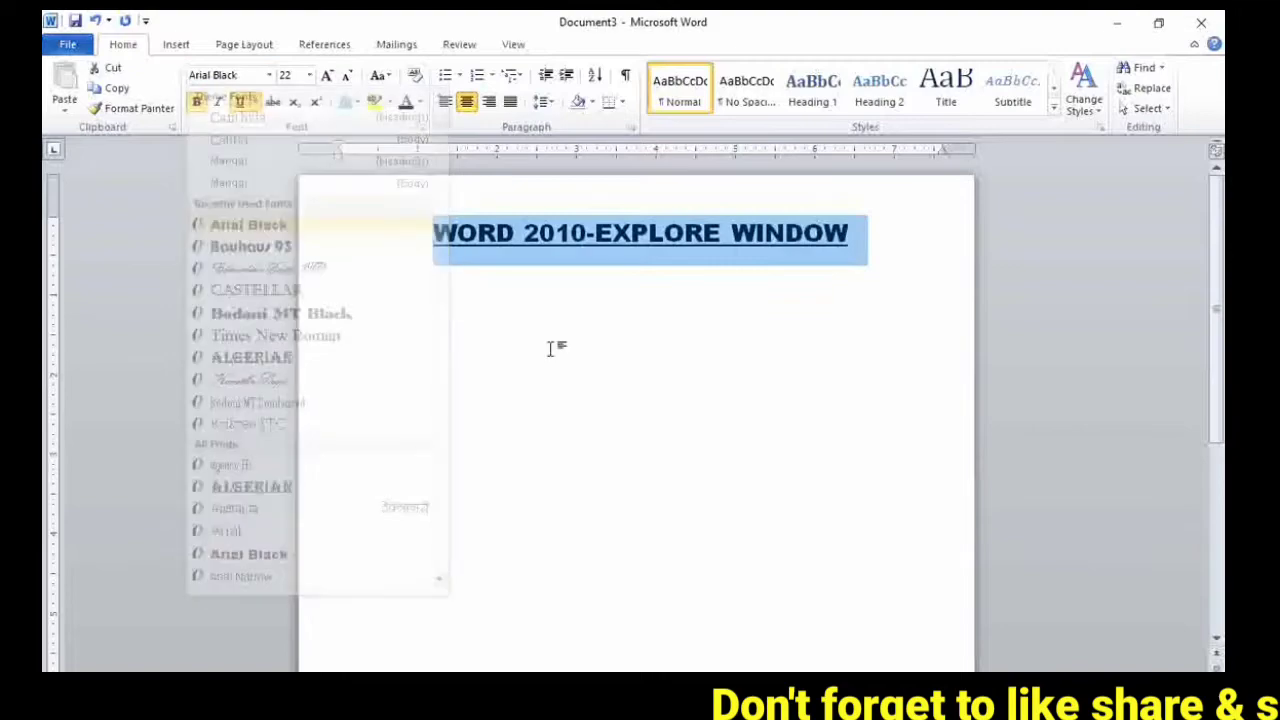
{"action": "left_click", "coordinate": [562, 348]}
{"action": "left_click", "coordinate": [616, 305]}
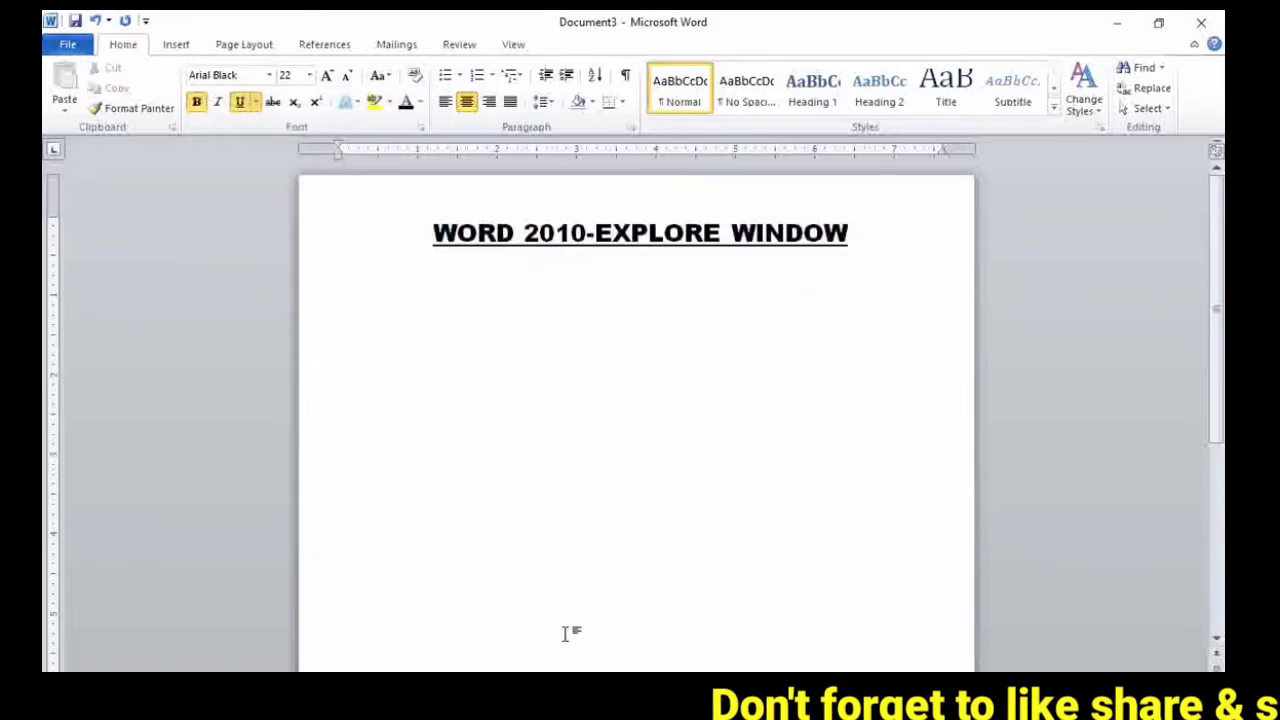
{"action": "key", "text": "Left"}
{"action": "key", "text": "Left"}
{"action": "key", "text": "Left"}
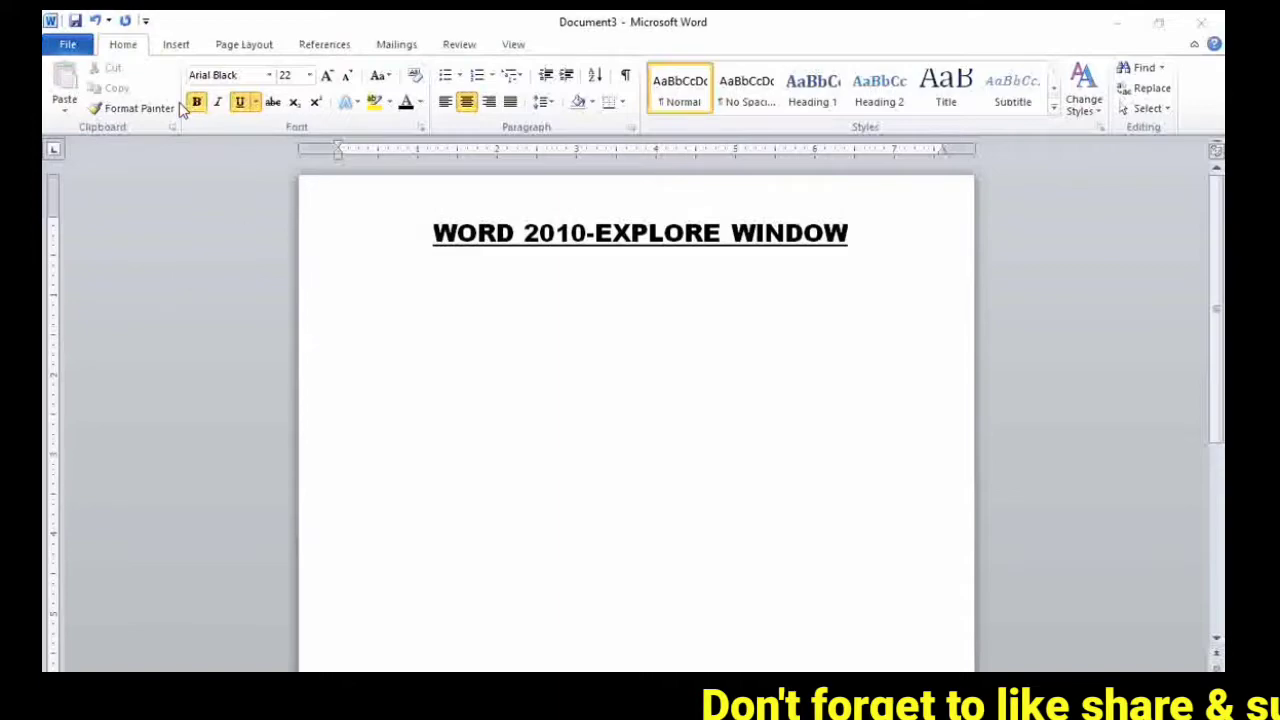
Toggle the File information view and check the heading selection.
{"action": "left_click", "coordinate": [72, 46]}
{"action": "left_click", "coordinate": [70, 45]}
{"action": "left_click", "coordinate": [70, 45]}
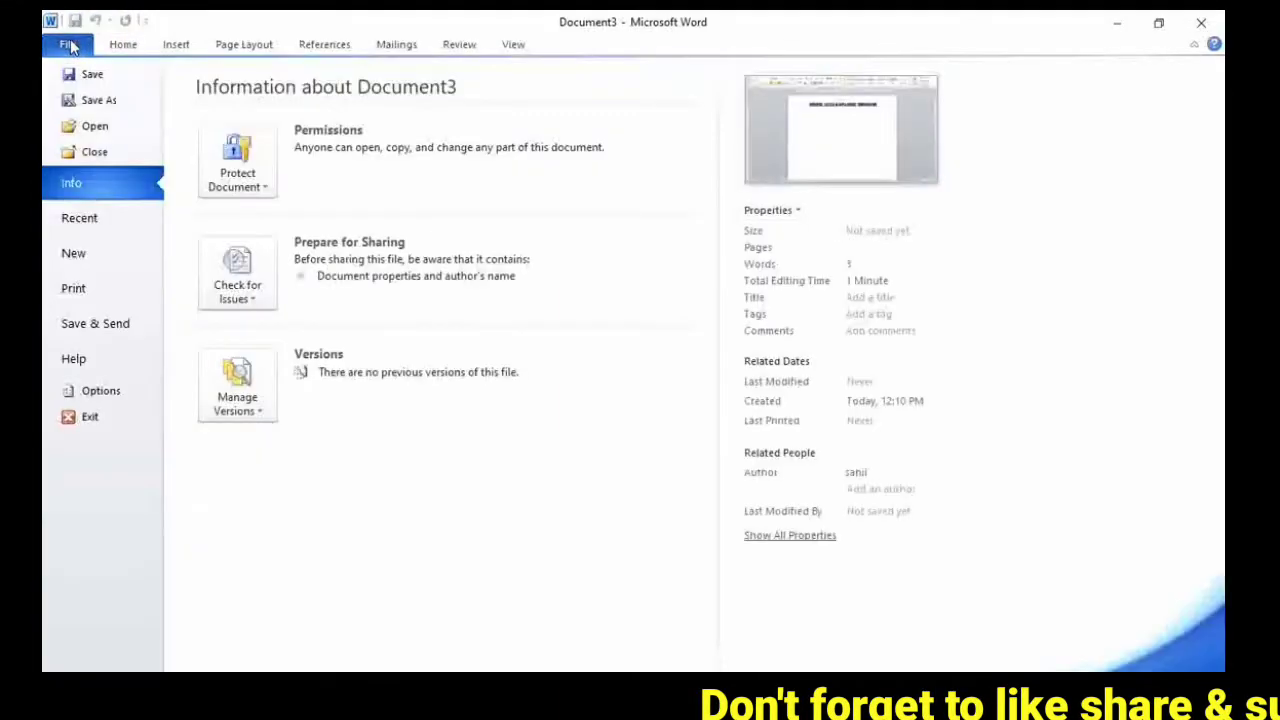
{"action": "left_click", "coordinate": [70, 45]}
{"action": "left_click", "coordinate": [70, 45]}
{"action": "left_click", "coordinate": [70, 45]}
{"action": "left_click", "coordinate": [70, 43]}
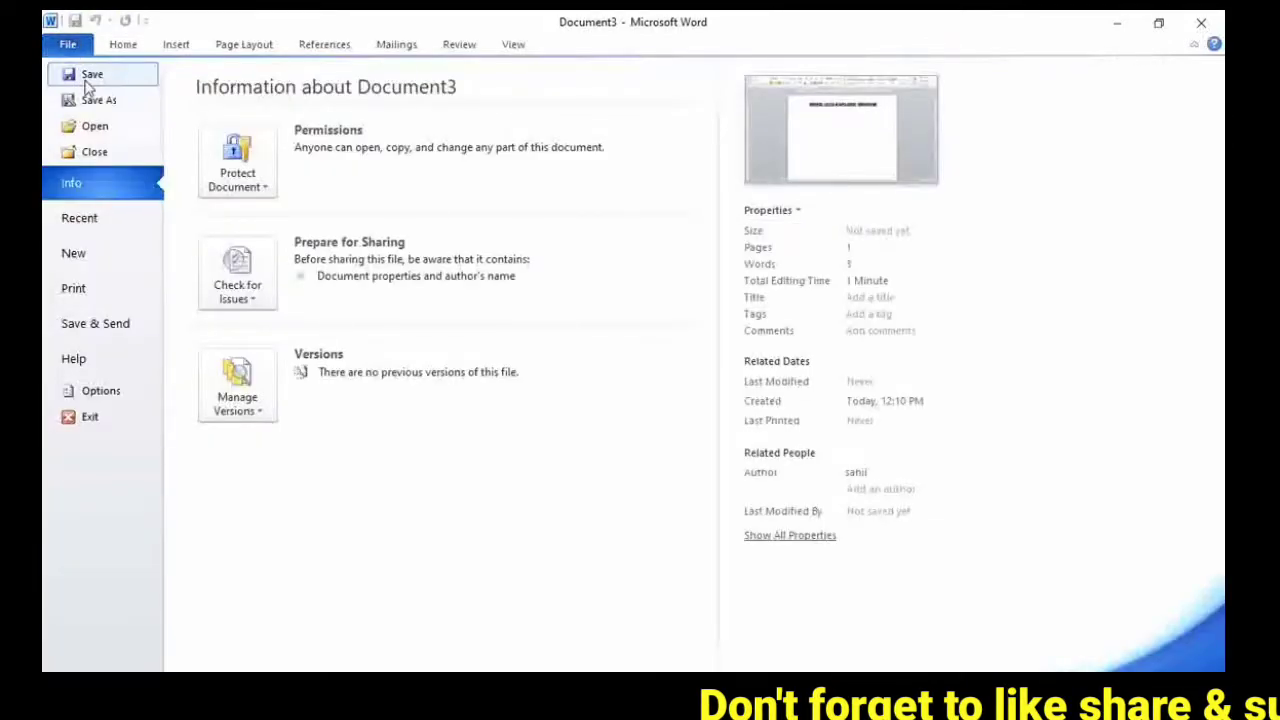
{"action": "left_click", "coordinate": [78, 46]}
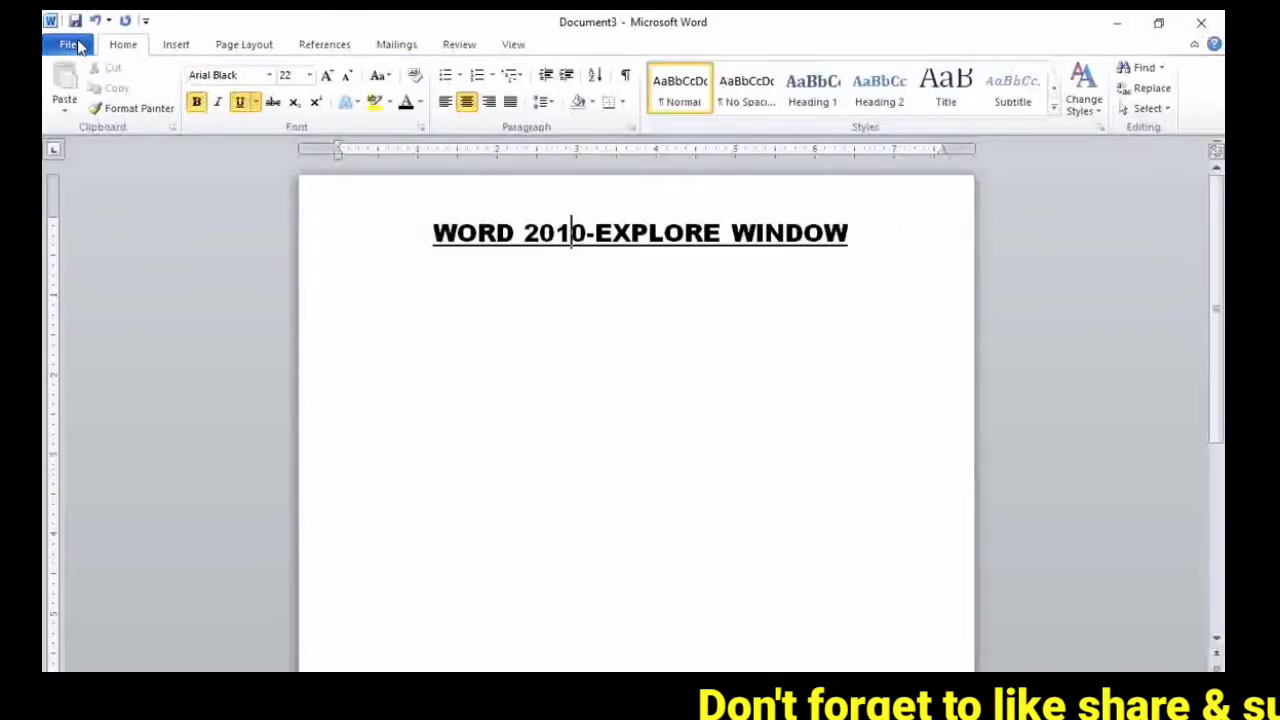
{"action": "left_click", "coordinate": [78, 46]}
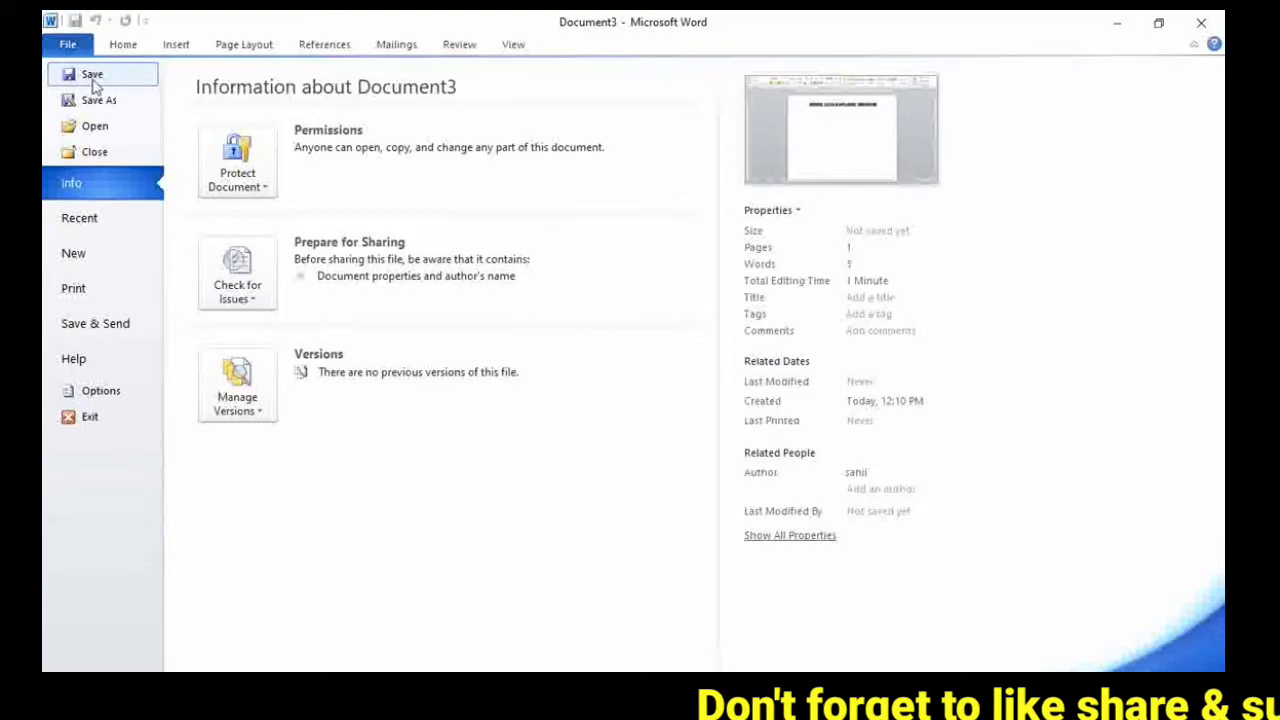
{"action": "left_click", "coordinate": [79, 46]}
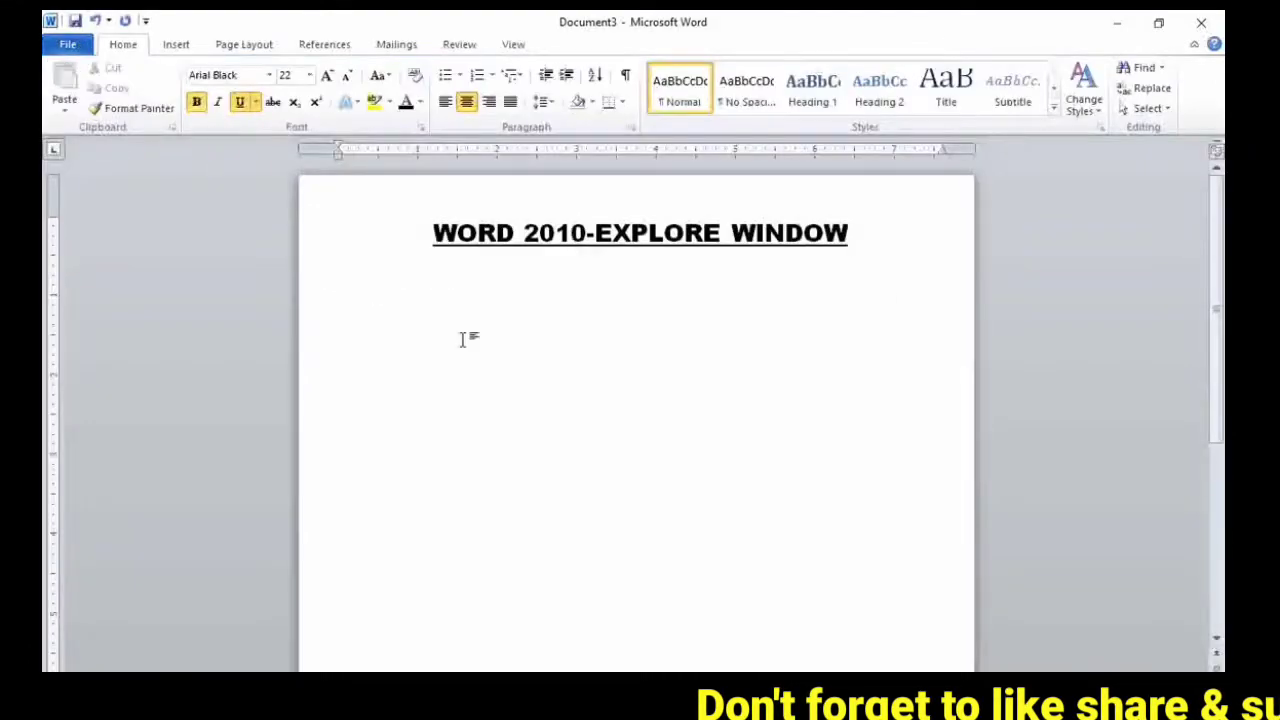
{"action": "left_click_drag", "start_coordinate": [430, 242], "coordinate": [900, 268]}
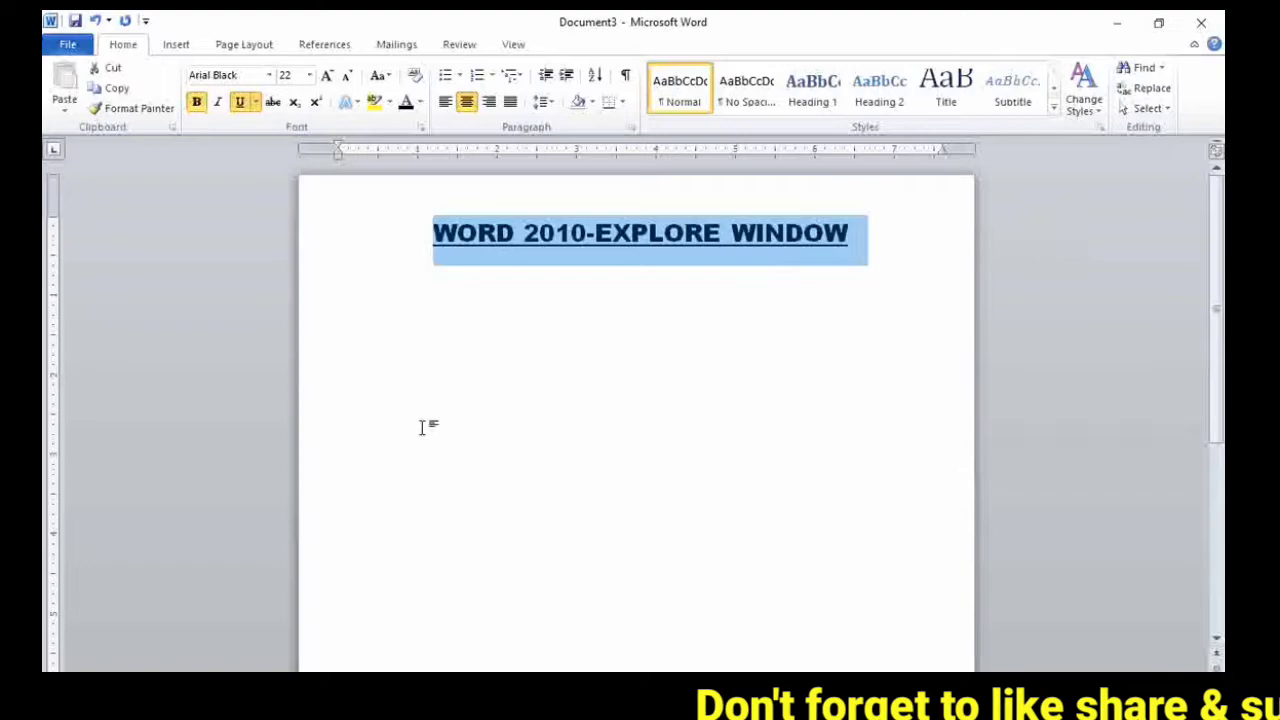
{"action": "left_click", "coordinate": [424, 352]}
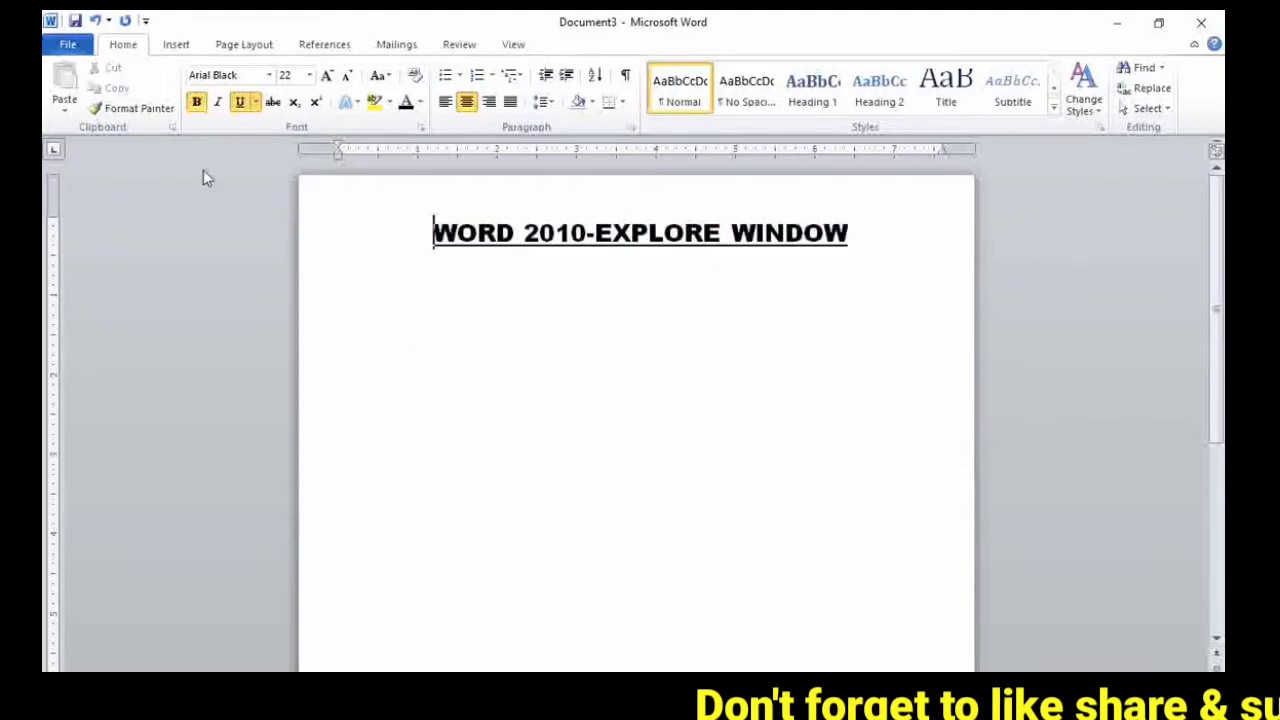
Save the document as 'WORD 2010' on the Desktop and minimize Word.
{"action": "left_click", "coordinate": [77, 48]}
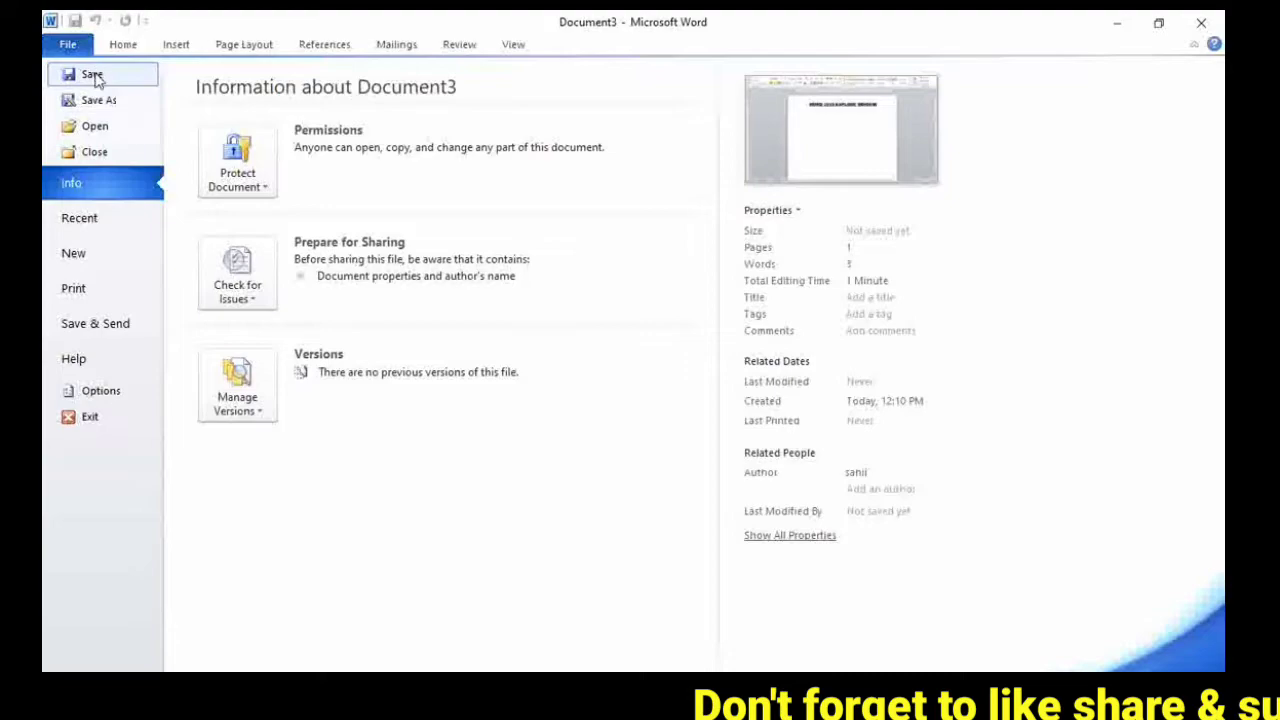
{"action": "left_click", "coordinate": [66, 44]}
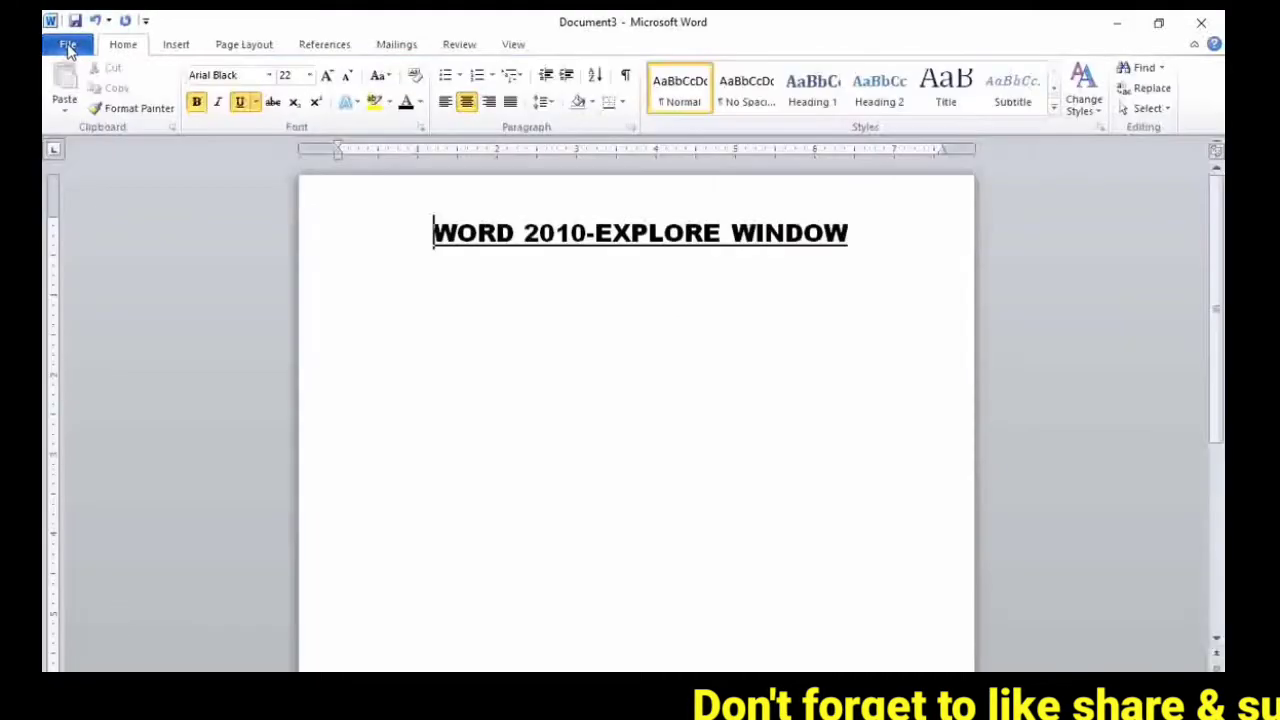
{"action": "left_click", "coordinate": [66, 44]}
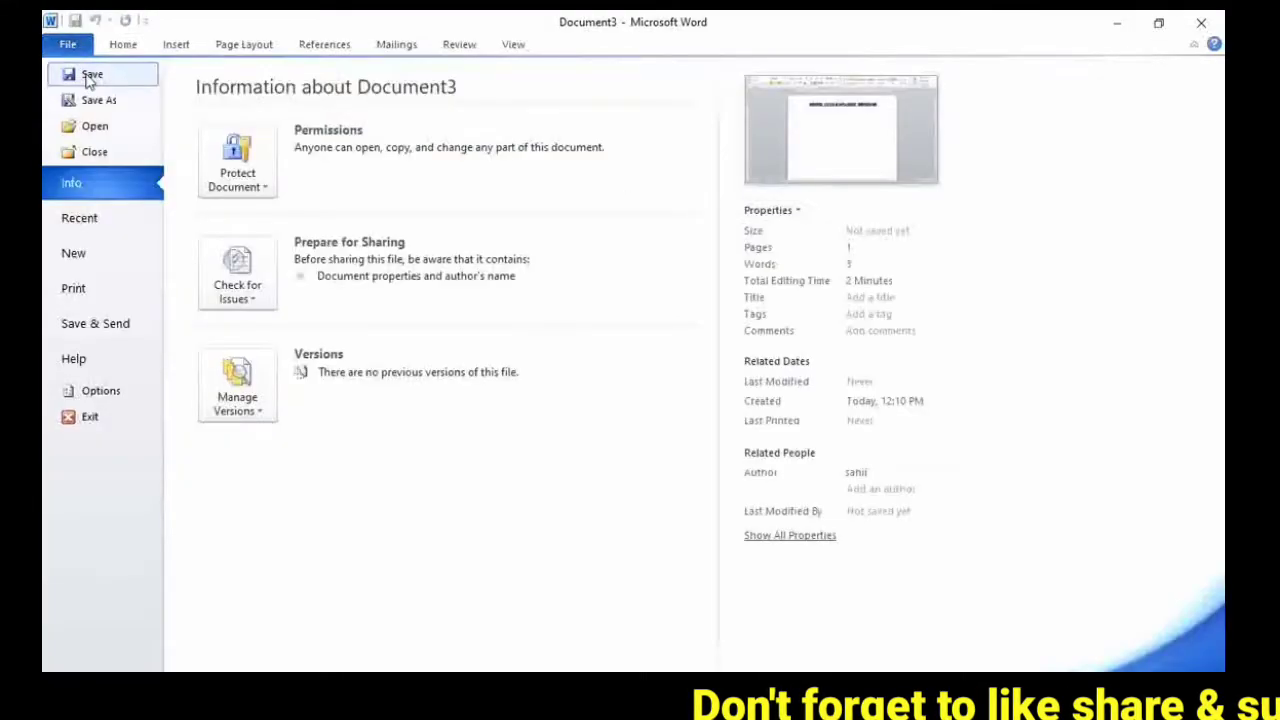
{"action": "left_click", "coordinate": [88, 76]}
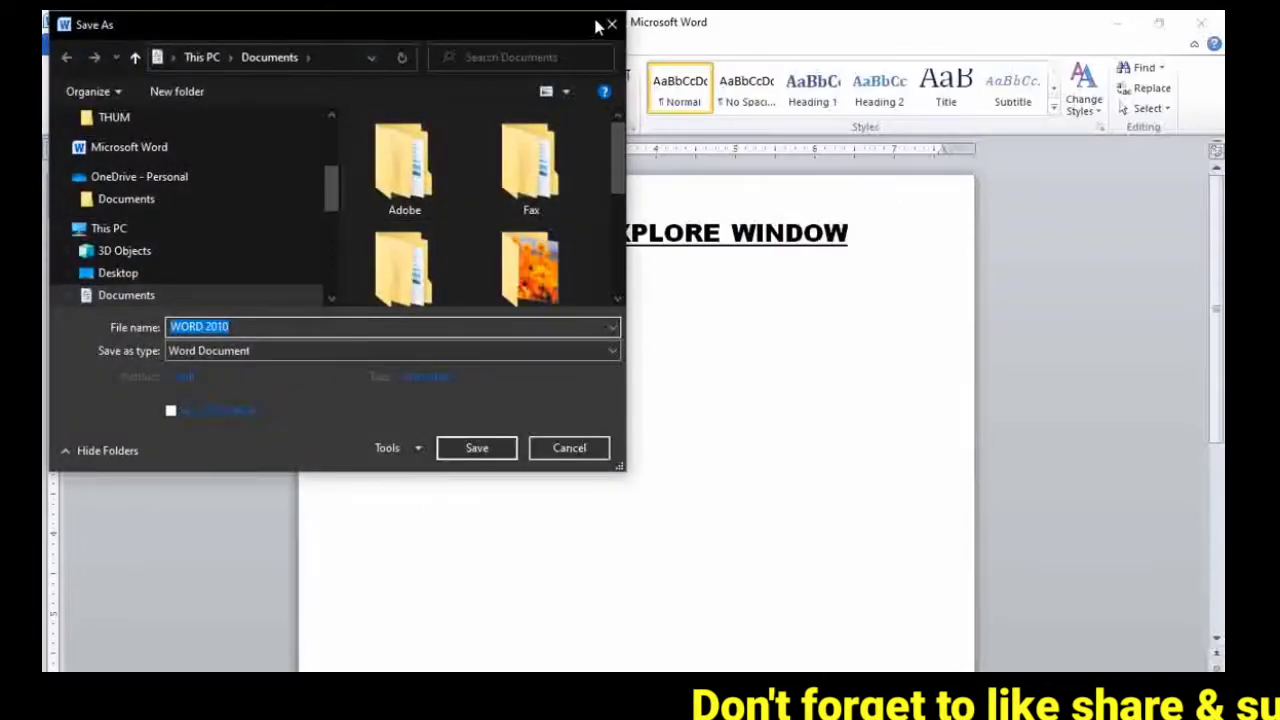
{"action": "key", "text": "Escape"}
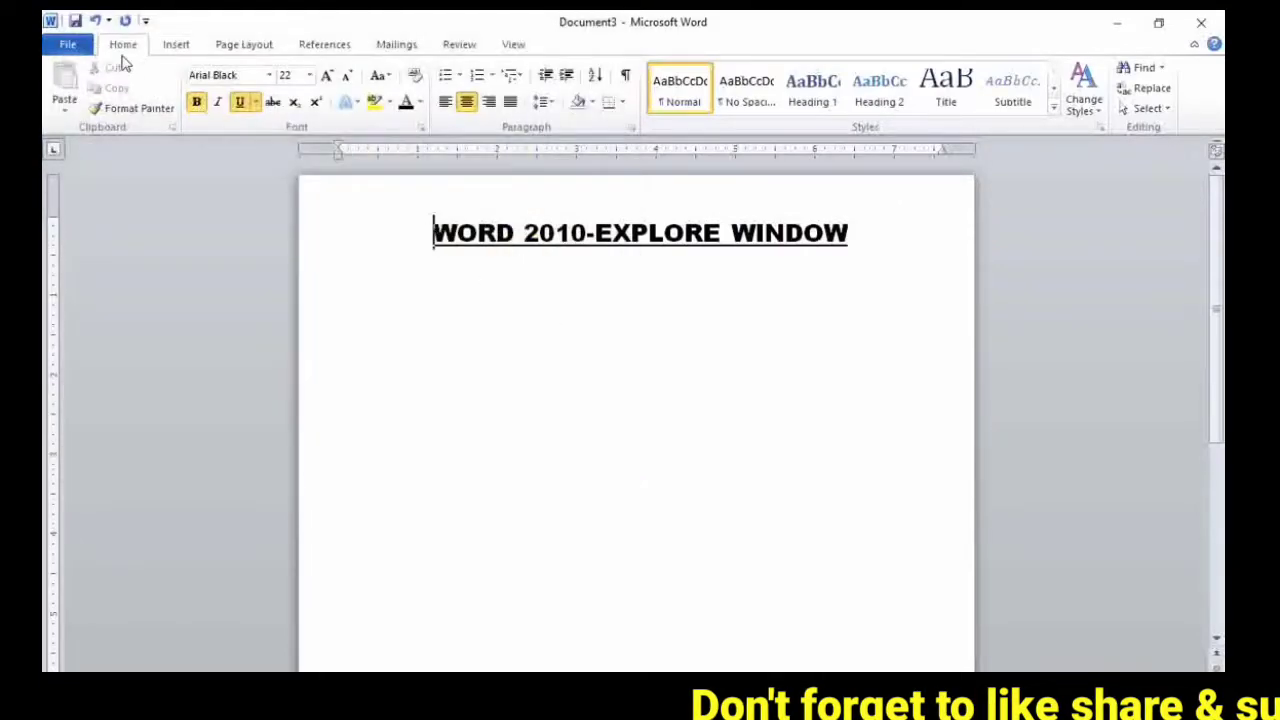
{"action": "left_click", "coordinate": [66, 44]}
{"action": "left_click", "coordinate": [80, 74]}
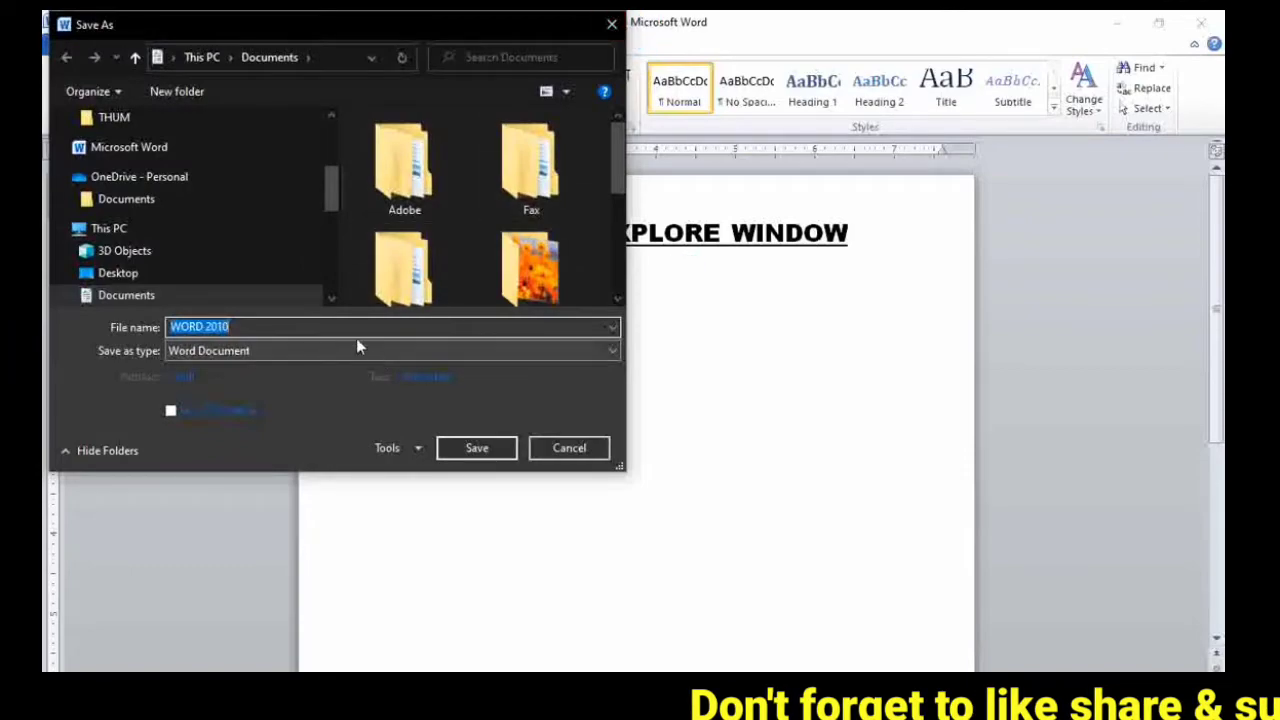
{"action": "left_click", "coordinate": [175, 58]}
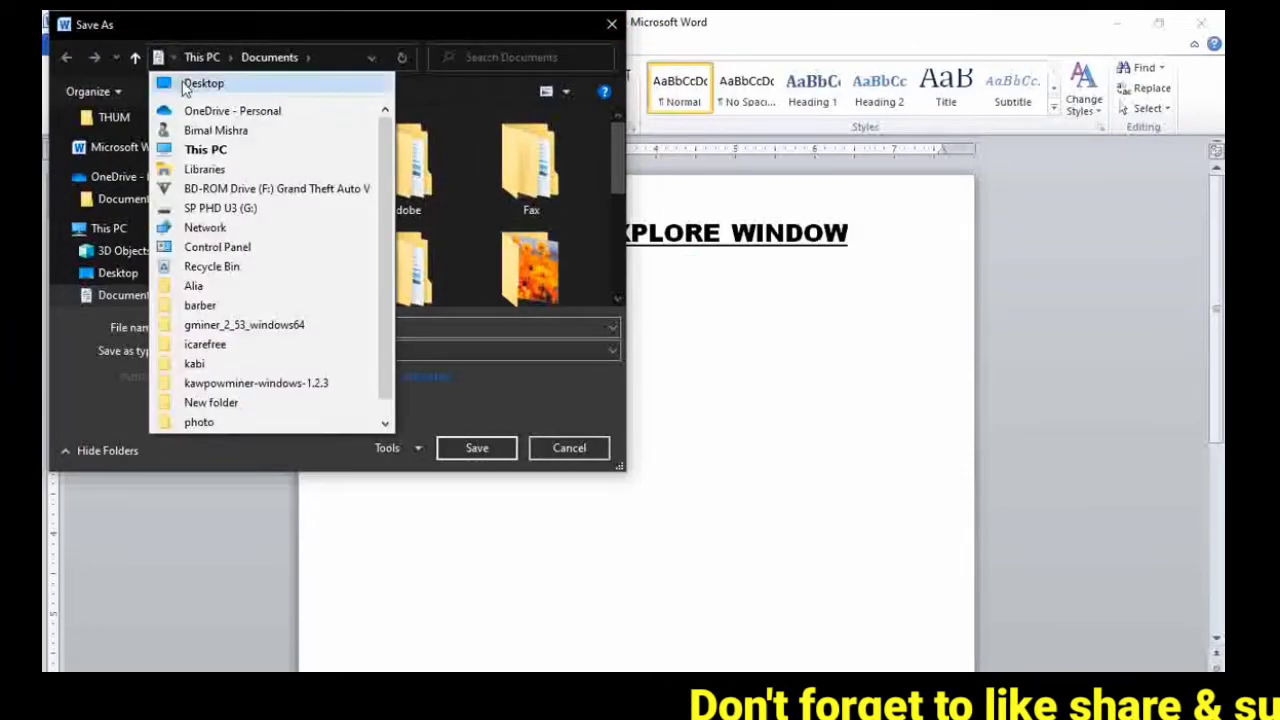
{"action": "left_click", "coordinate": [180, 84]}
{"action": "left_click", "coordinate": [476, 451]}
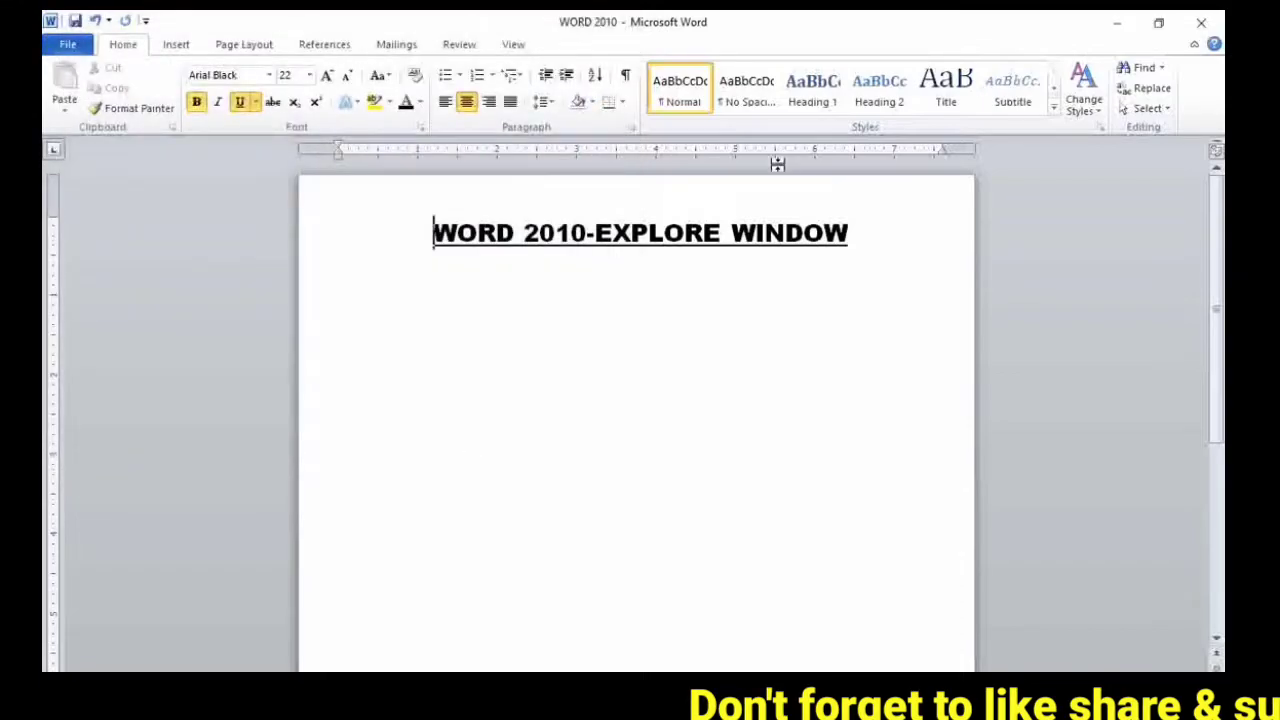
{"action": "left_click", "coordinate": [1119, 25]}
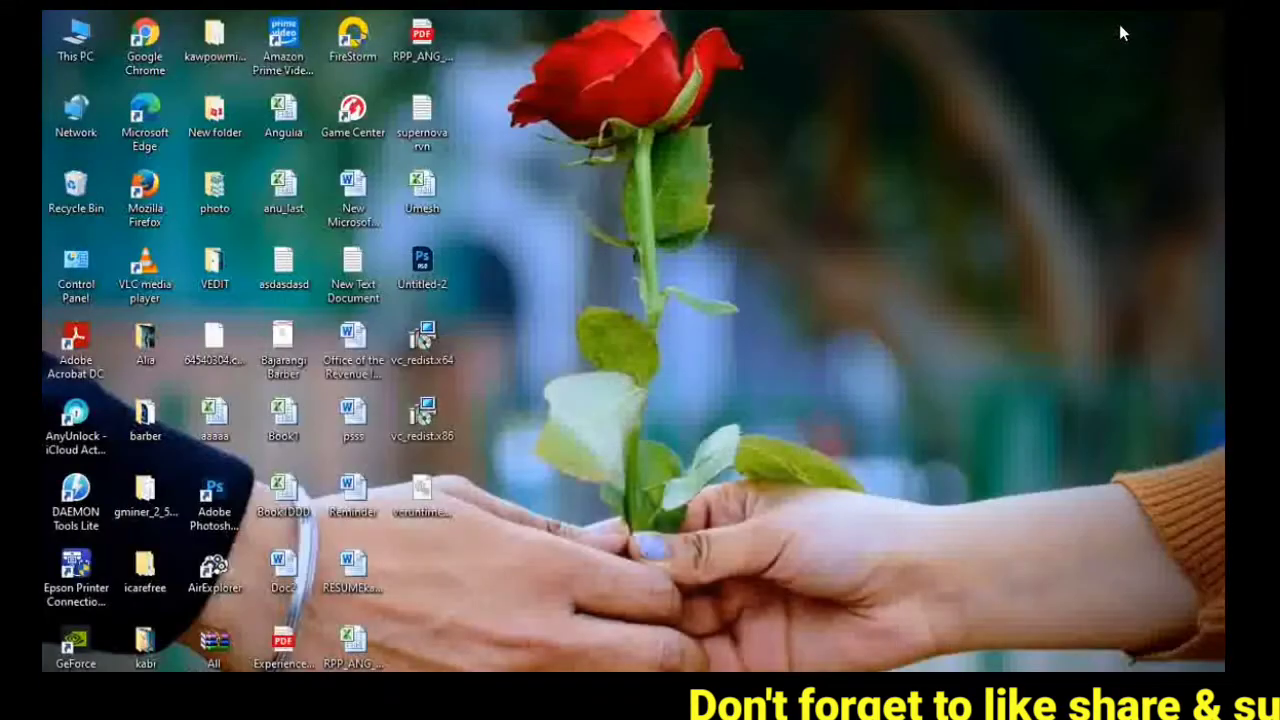
Refresh the desktop to show the WORD 2010 file, then restore Word from the taskbar.
{"action": "right_click", "coordinate": [720, 294]}
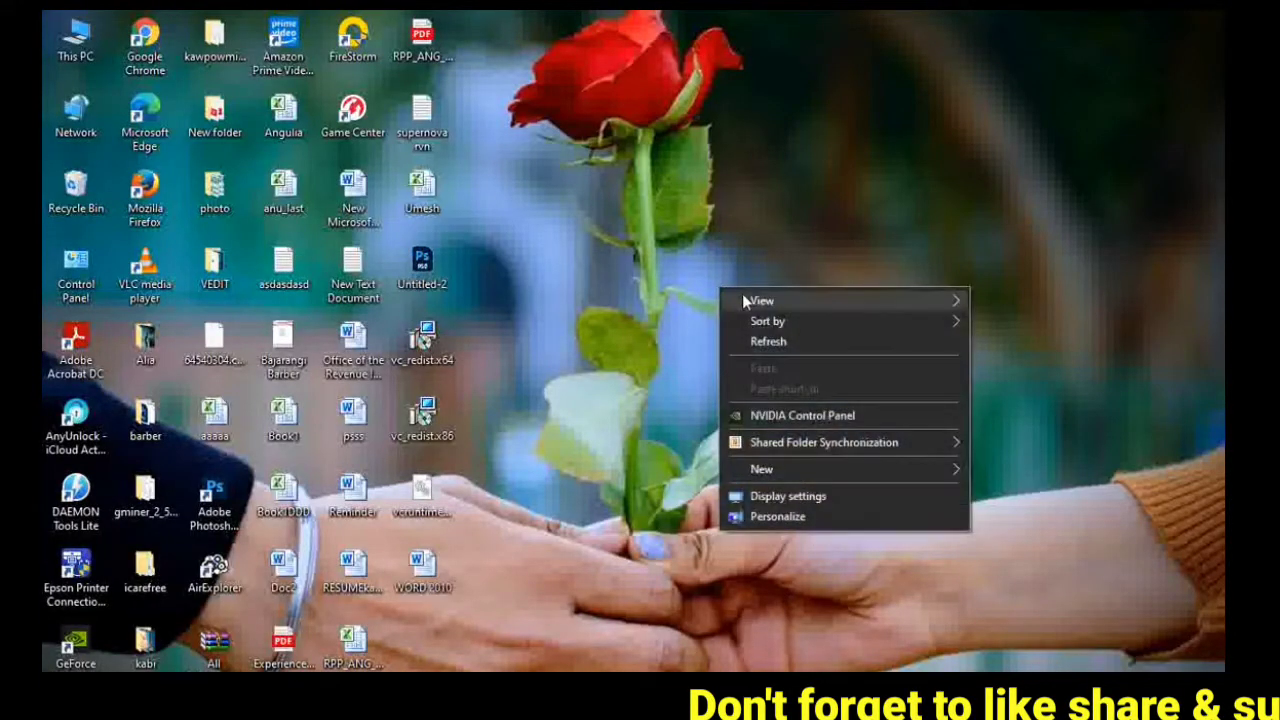
{"action": "left_click", "coordinate": [772, 341]}
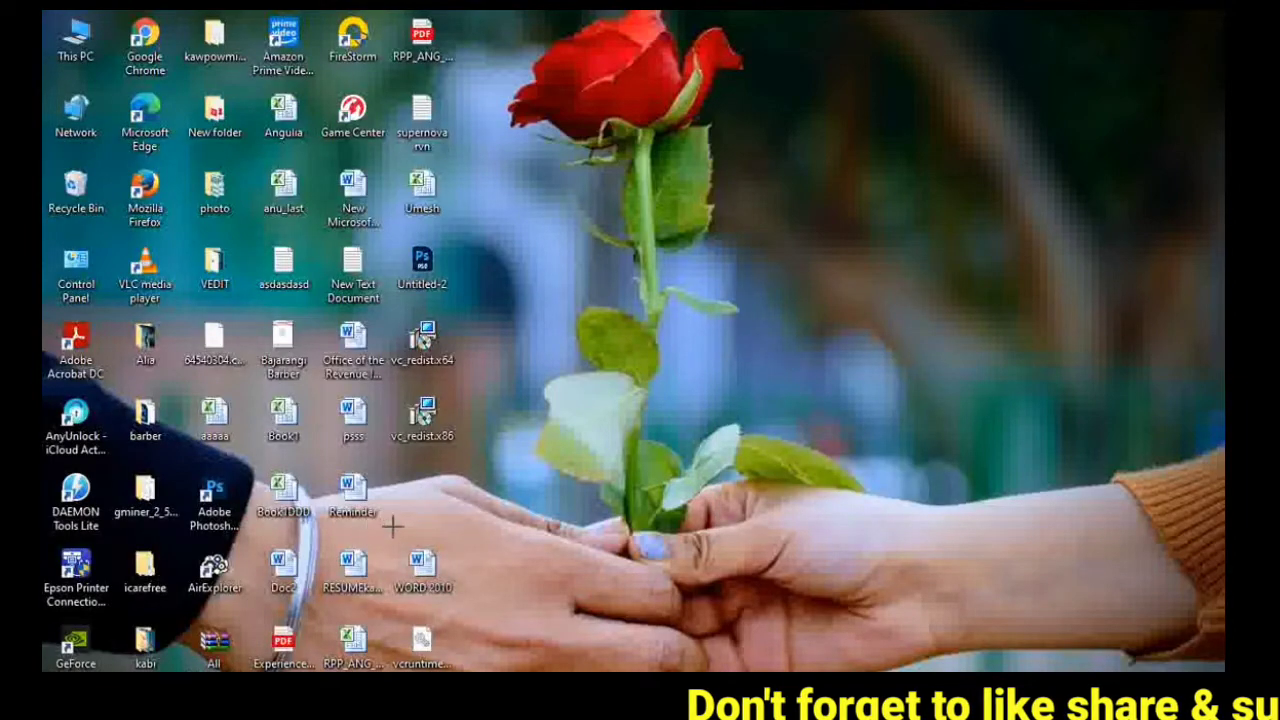
{"action": "left_click_drag", "start_coordinate": [393, 527], "coordinate": [484, 612]}
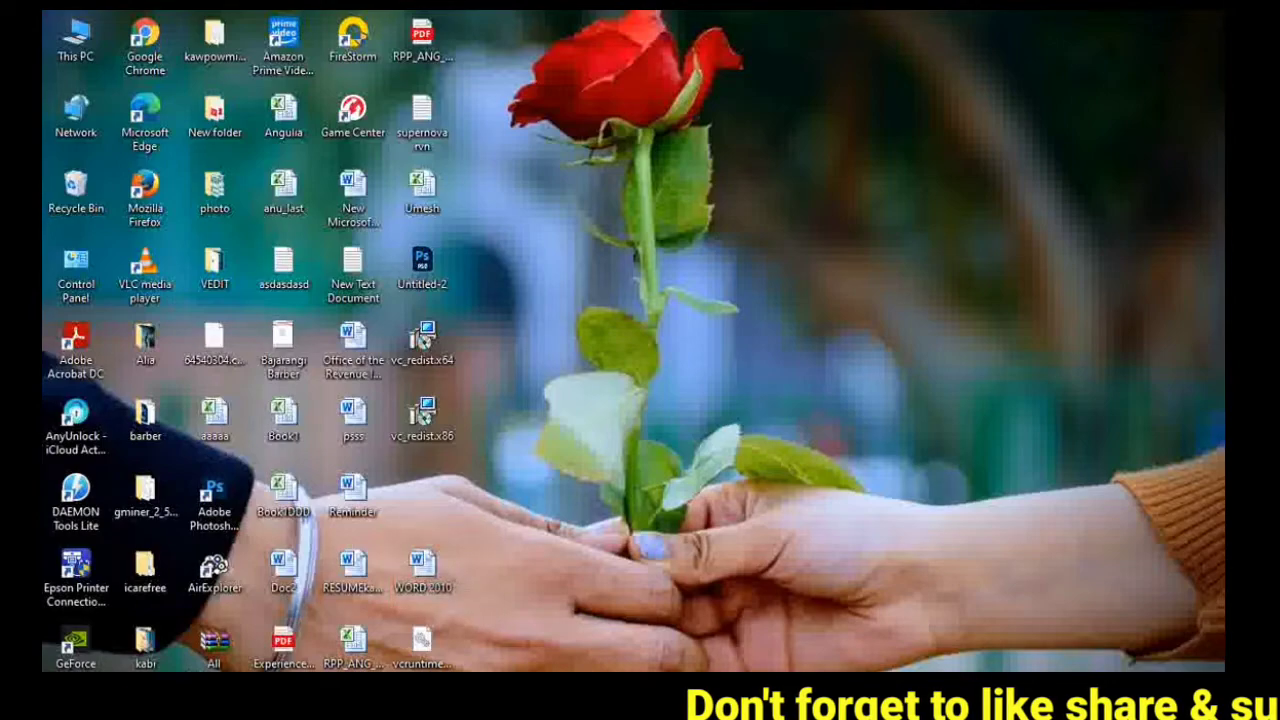
{"action": "mouse_move", "coordinate": [746, 680]}
{"action": "left_click", "coordinate": [940, 620]}
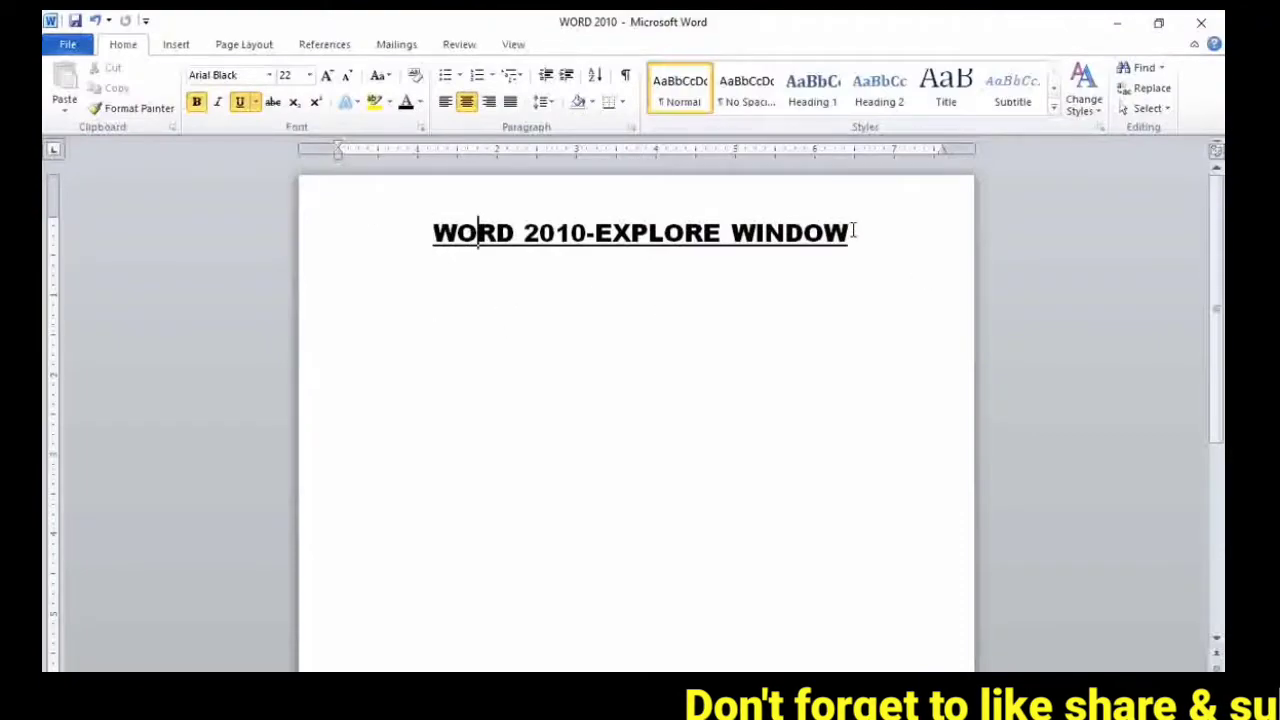
Add a new line reading '1-' beneath the heading.
{"action": "left_click", "coordinate": [852, 232]}
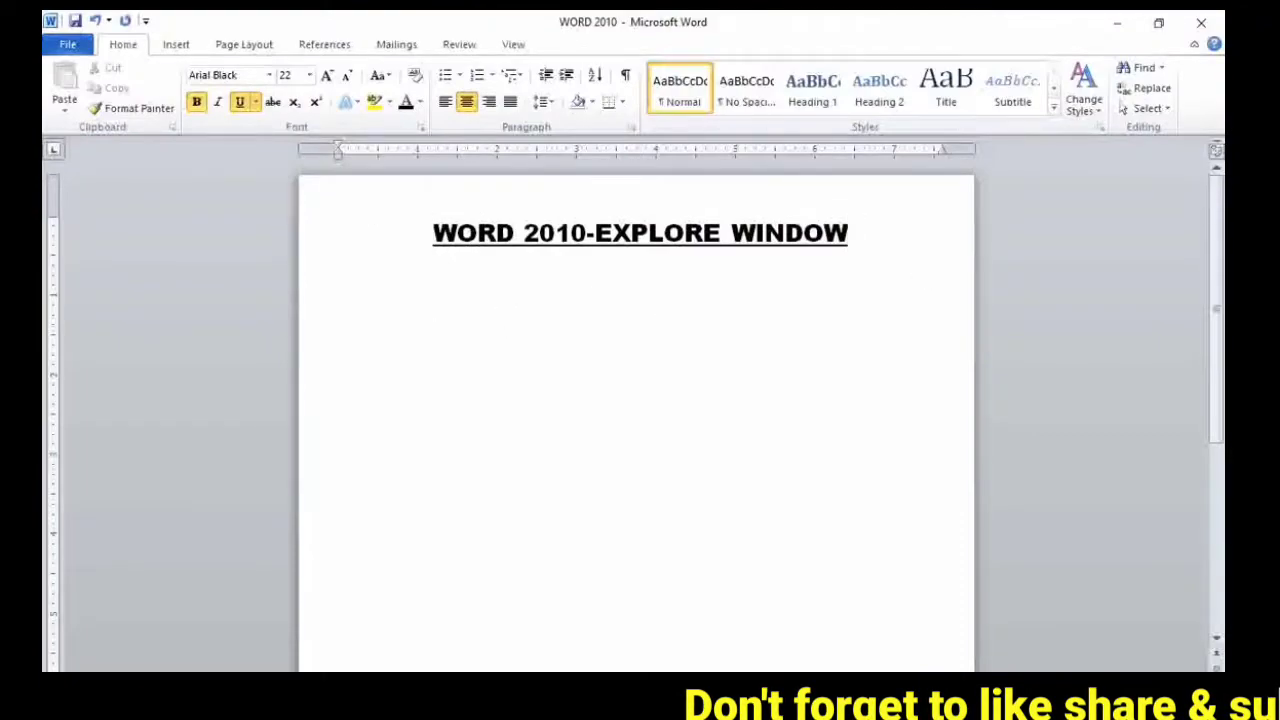
{"action": "key", "text": "Return"}
{"action": "type", "text": "1-"}
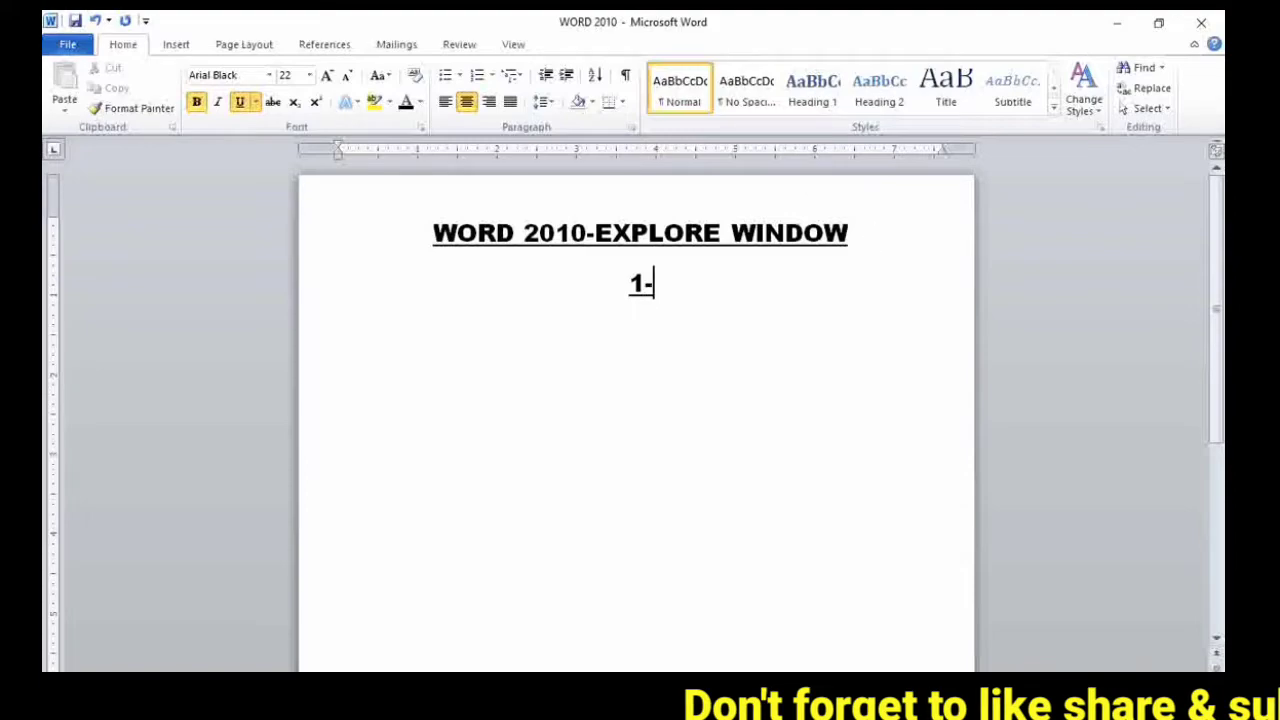
Open and cancel Save As twice, ending on the File information page.
{"action": "left_click", "coordinate": [67, 44]}
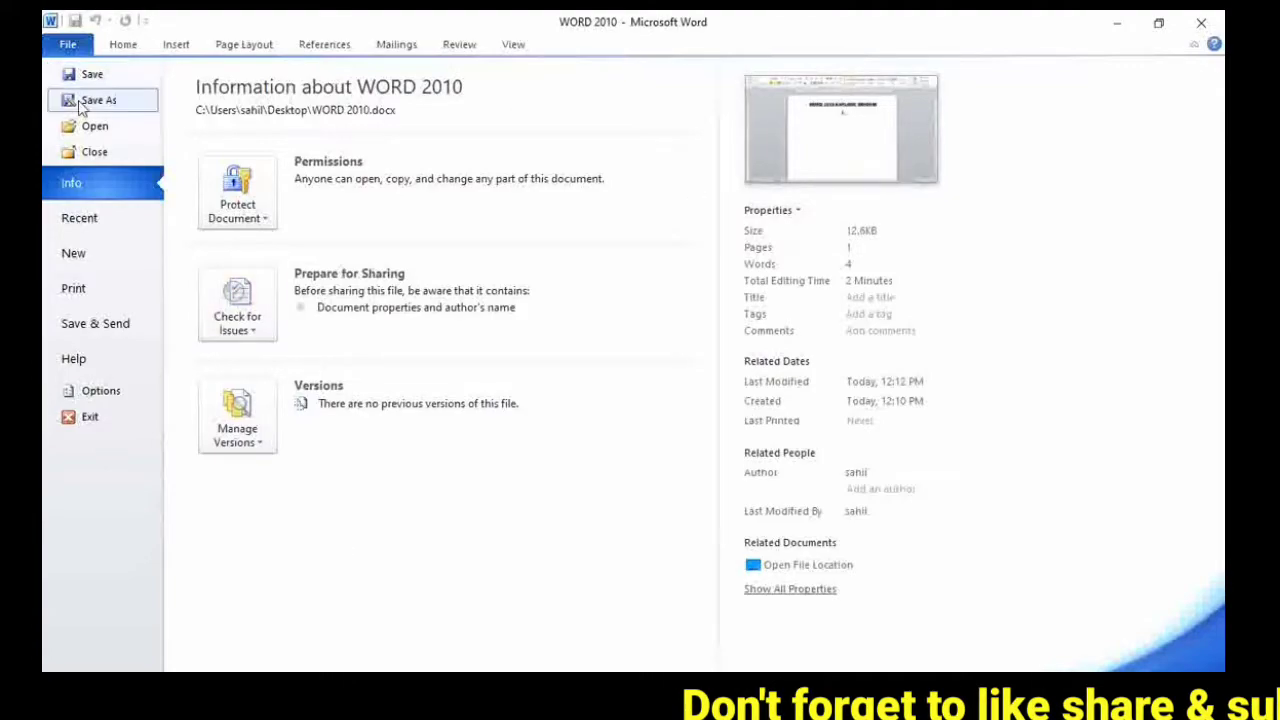
{"action": "left_click", "coordinate": [88, 99]}
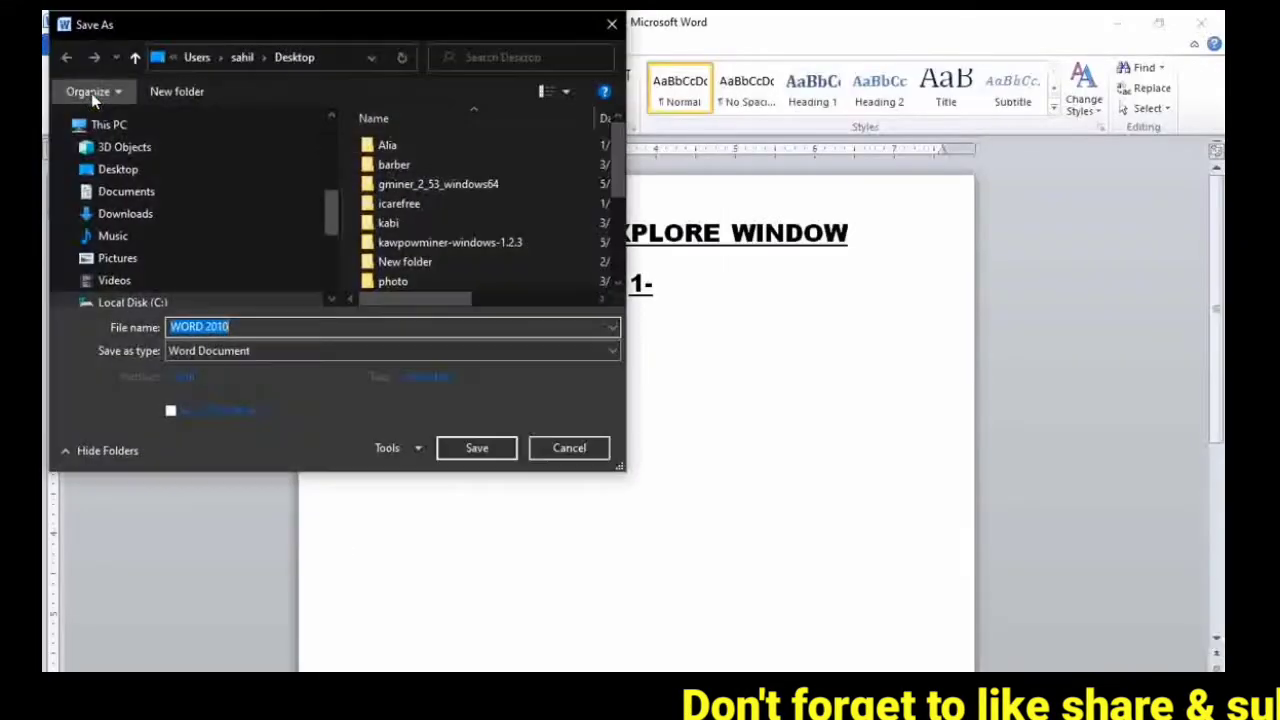
{"action": "left_click", "coordinate": [170, 58]}
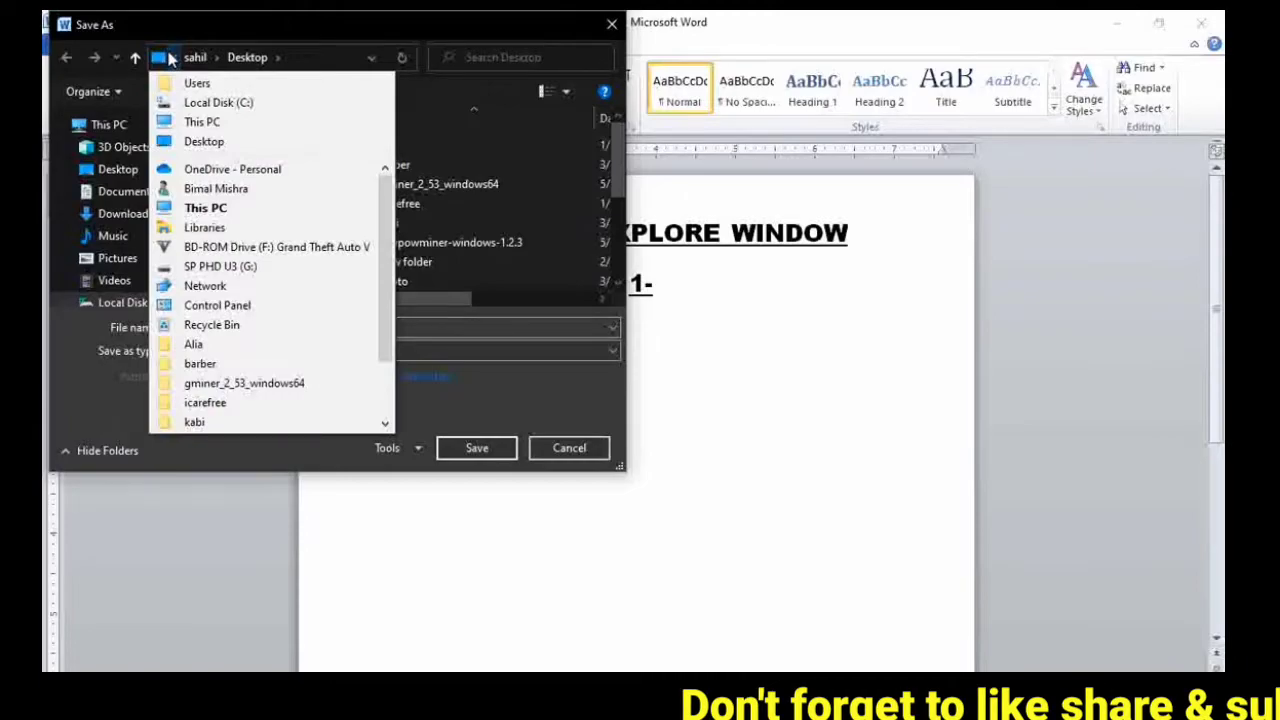
{"action": "left_click", "coordinate": [612, 24]}
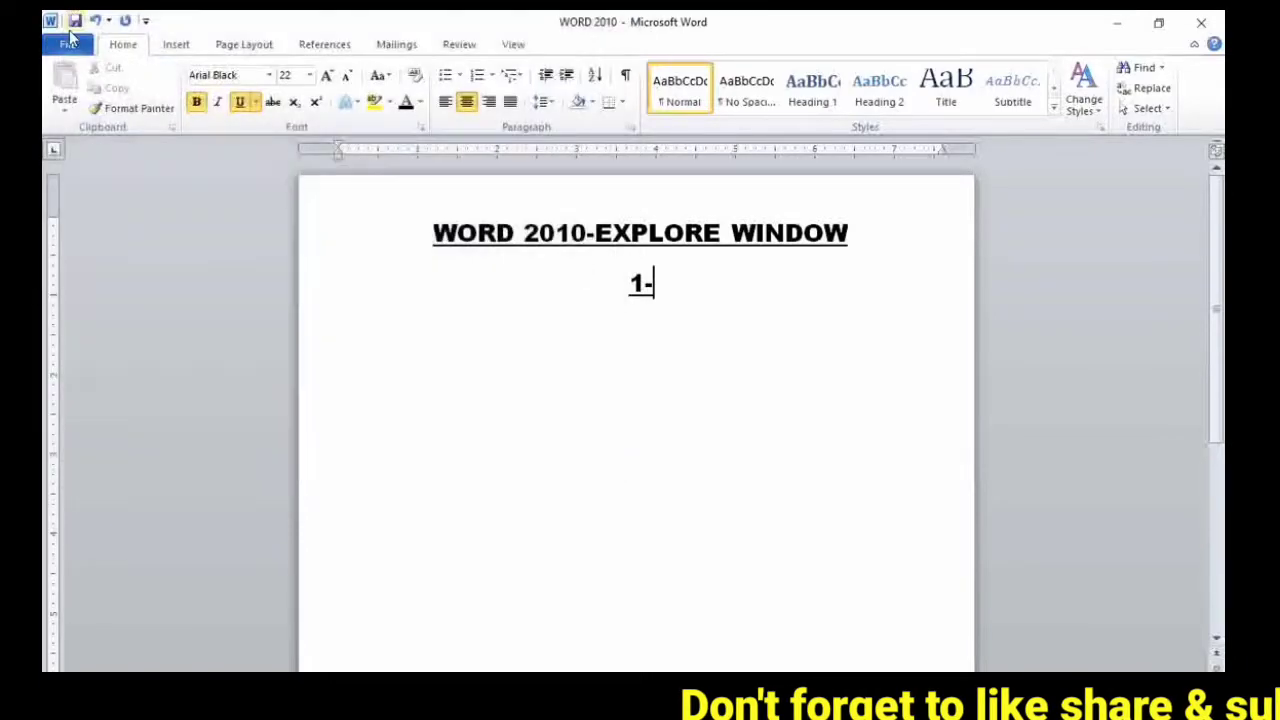
{"action": "left_click_drag", "start_coordinate": [689, 283], "coordinate": [524, 232]}
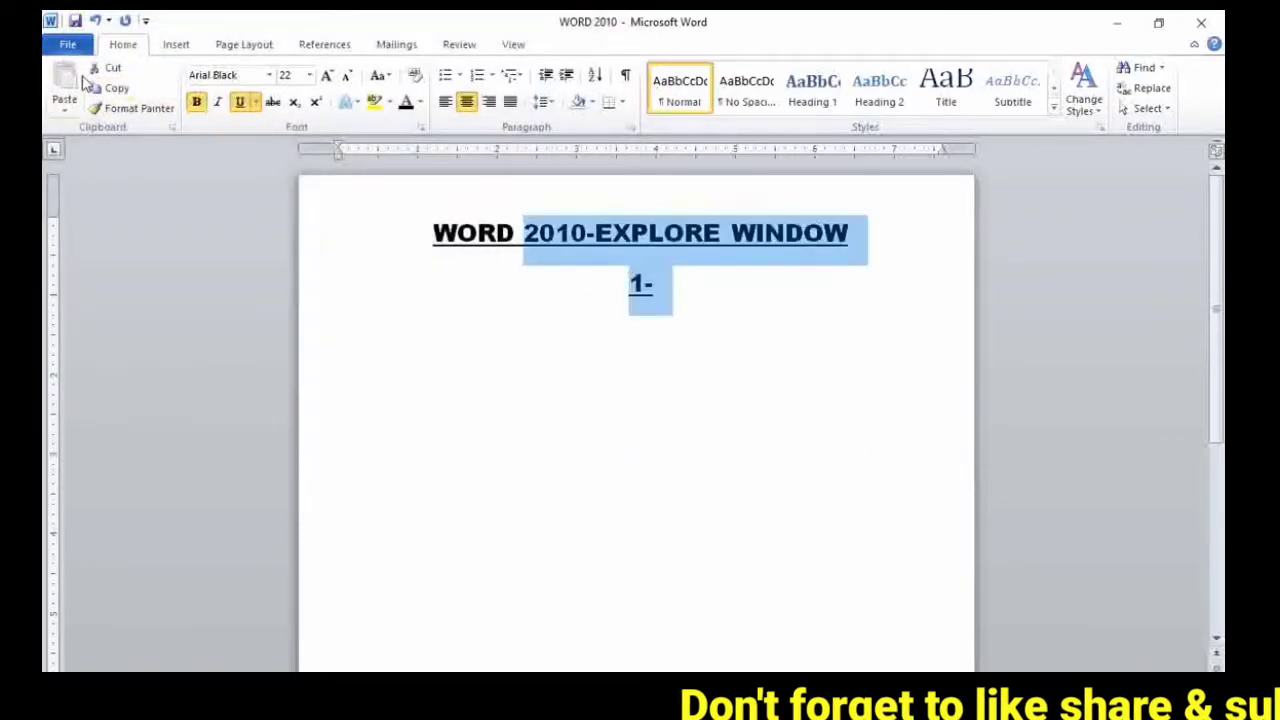
{"action": "left_click", "coordinate": [70, 46]}
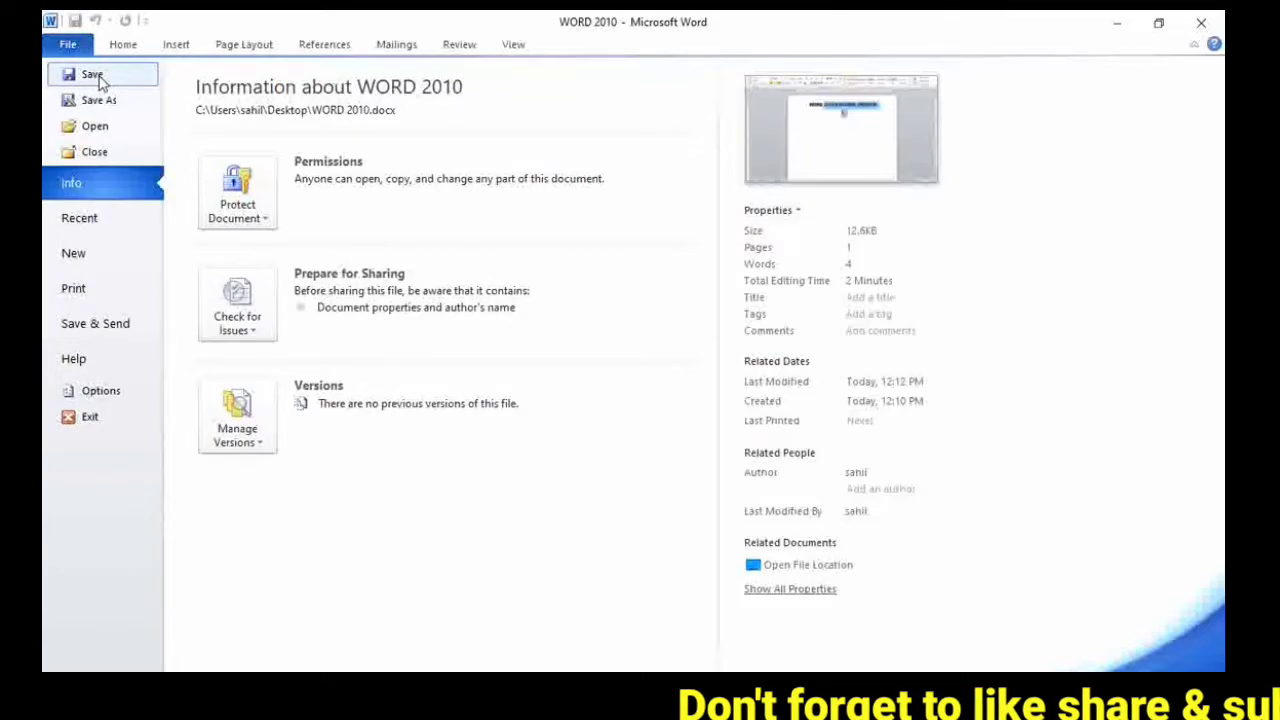
{"action": "left_click", "coordinate": [99, 100]}
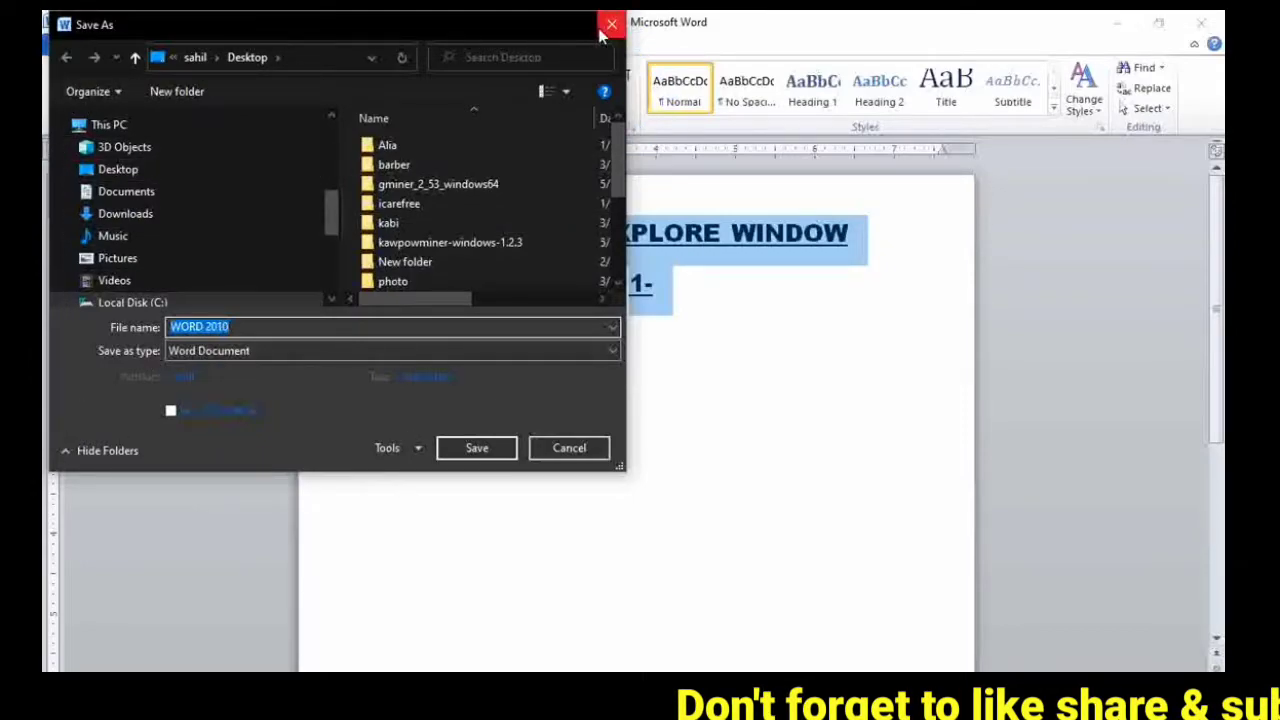
{"action": "key", "text": "Return"}
{"action": "left_click", "coordinate": [65, 45]}
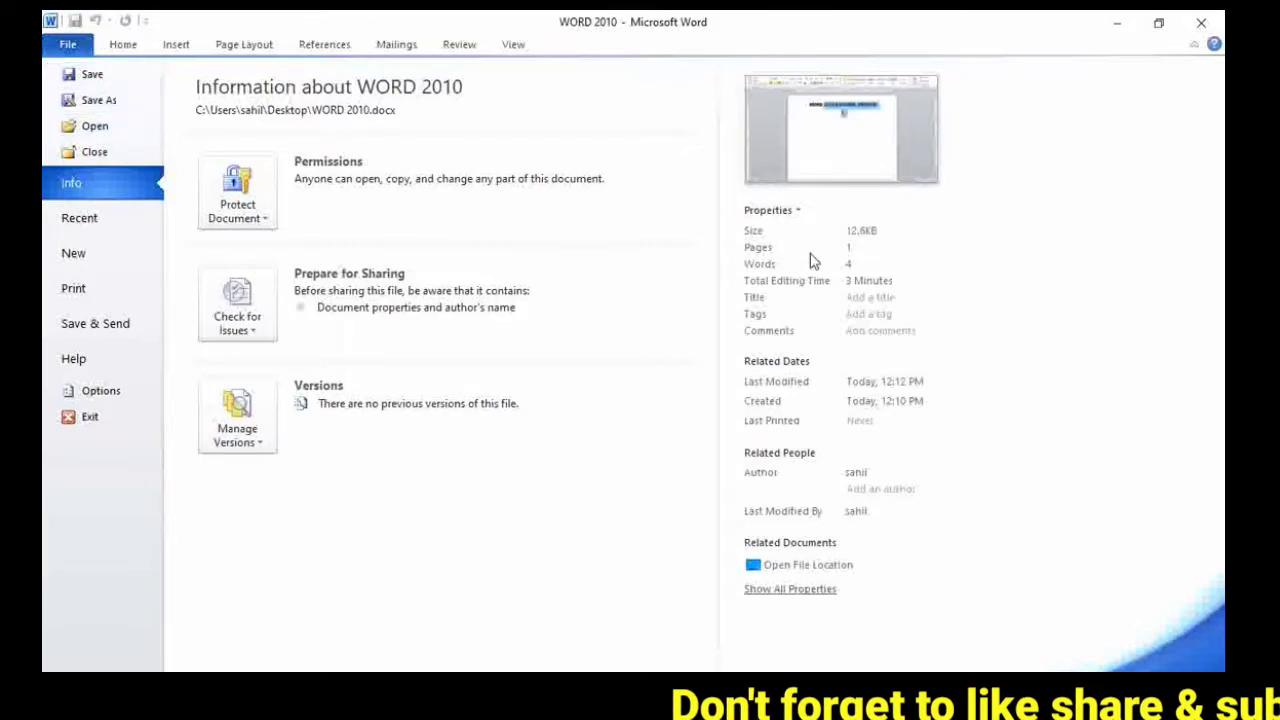
Open and close the Open dialog, then return to the Home editing view.
{"action": "left_click", "coordinate": [95, 126]}
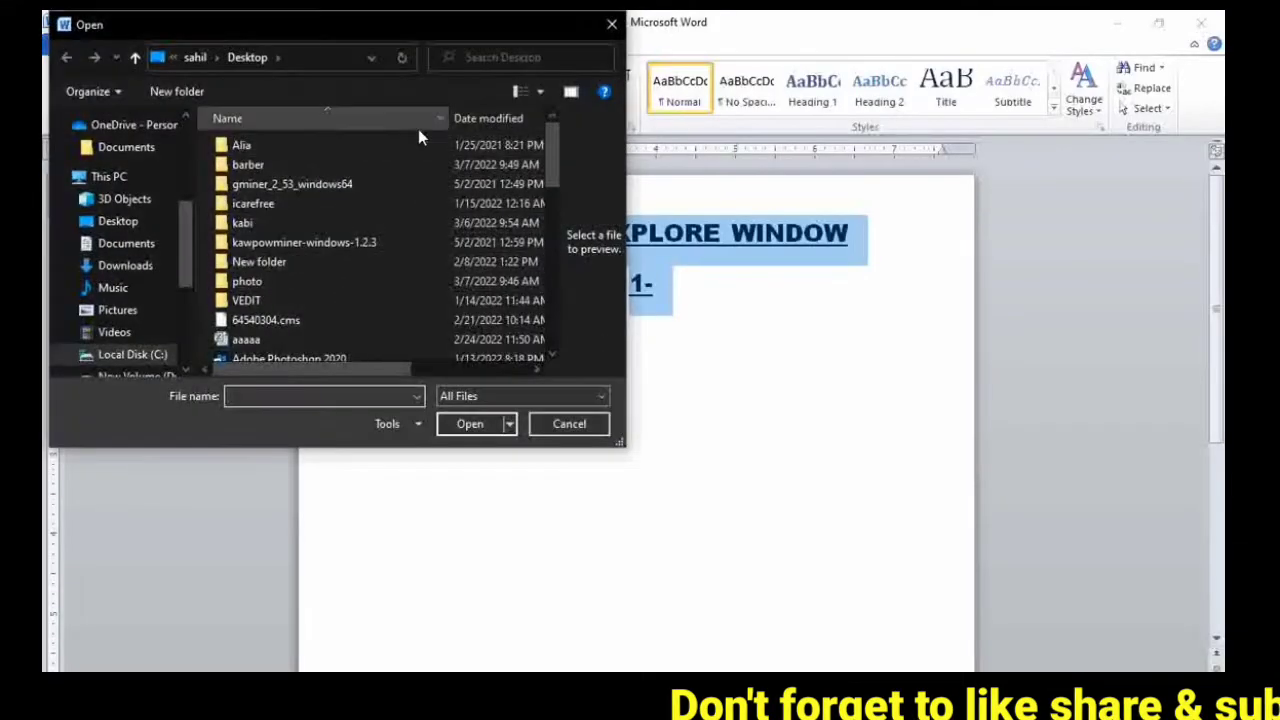
{"action": "left_click", "coordinate": [612, 24]}
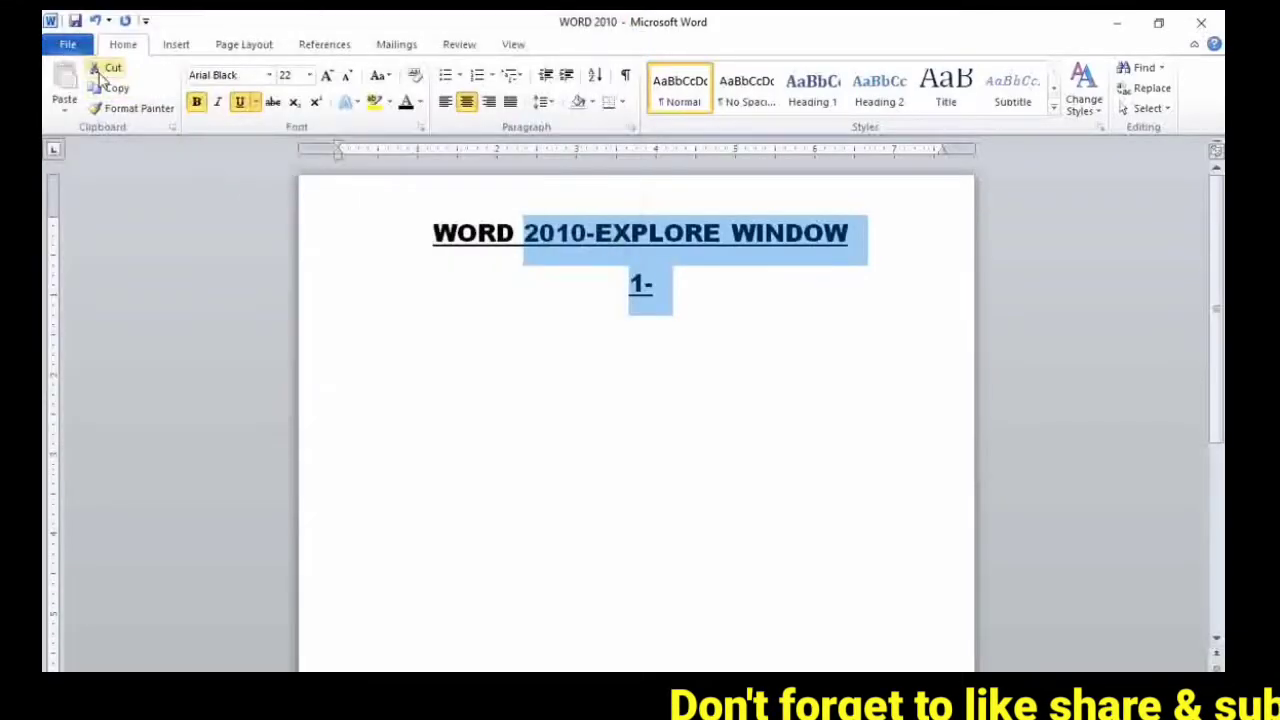
{"action": "left_click", "coordinate": [67, 44]}
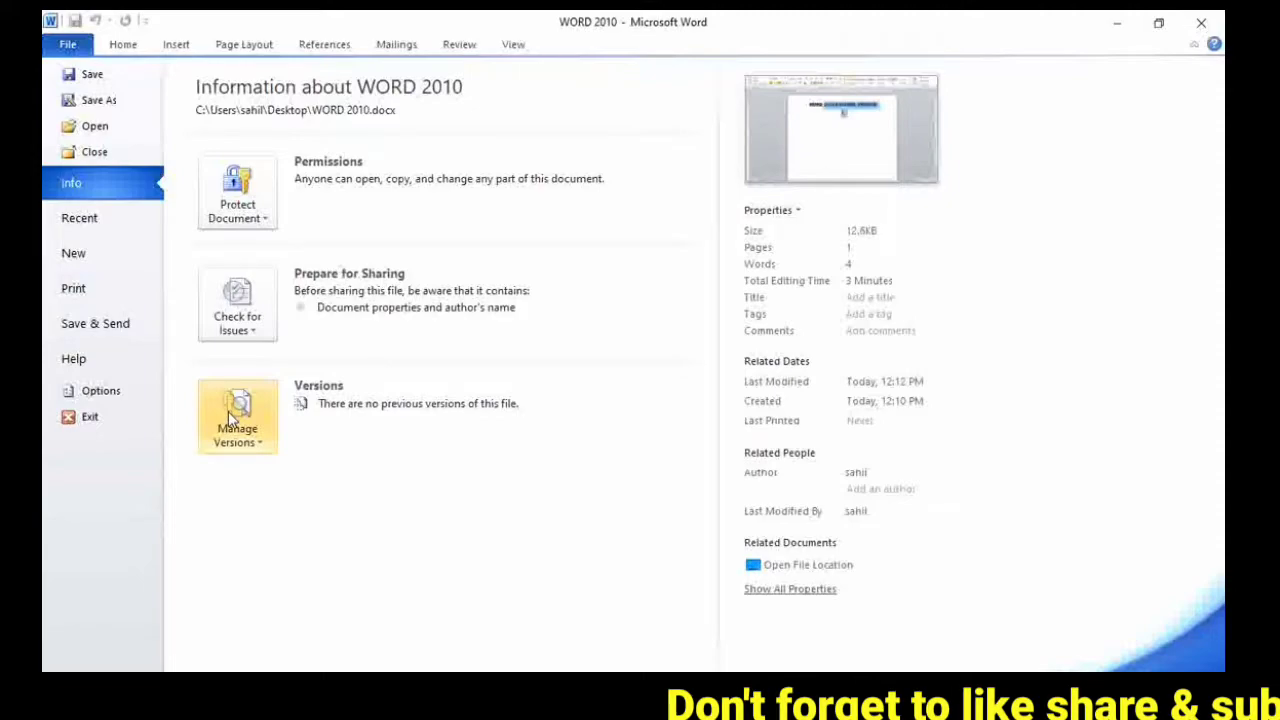
{"action": "left_click", "coordinate": [123, 47]}
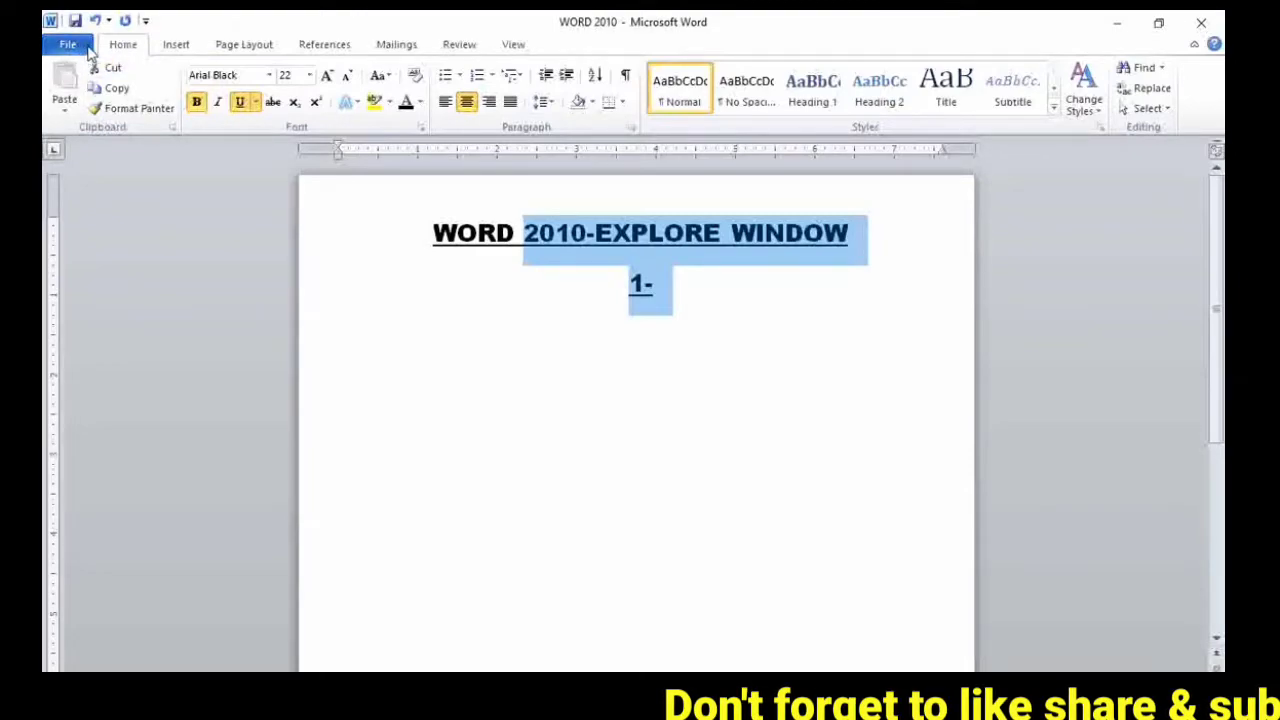
{"action": "left_click", "coordinate": [145, 22]}
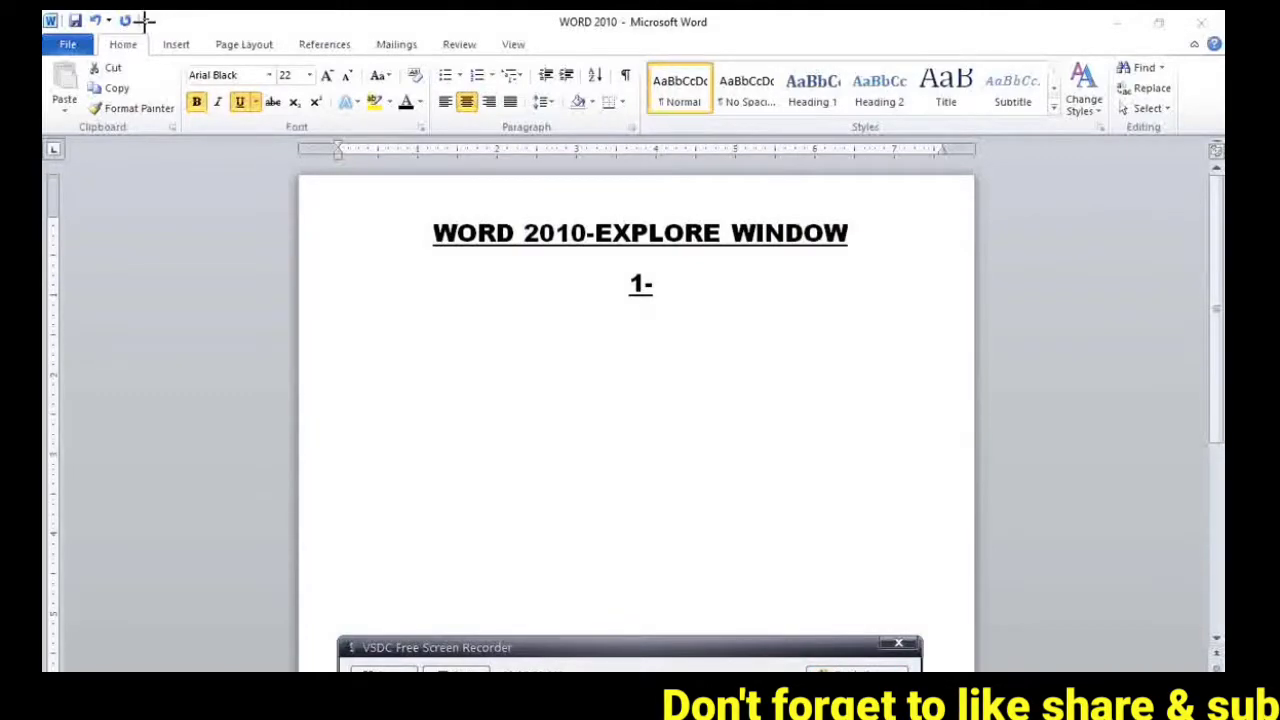
Look at the Quick Access Toolbar options without changes, then drop down the Font list.
{"action": "left_click_drag", "start_coordinate": [137, 11], "coordinate": [176, 36]}
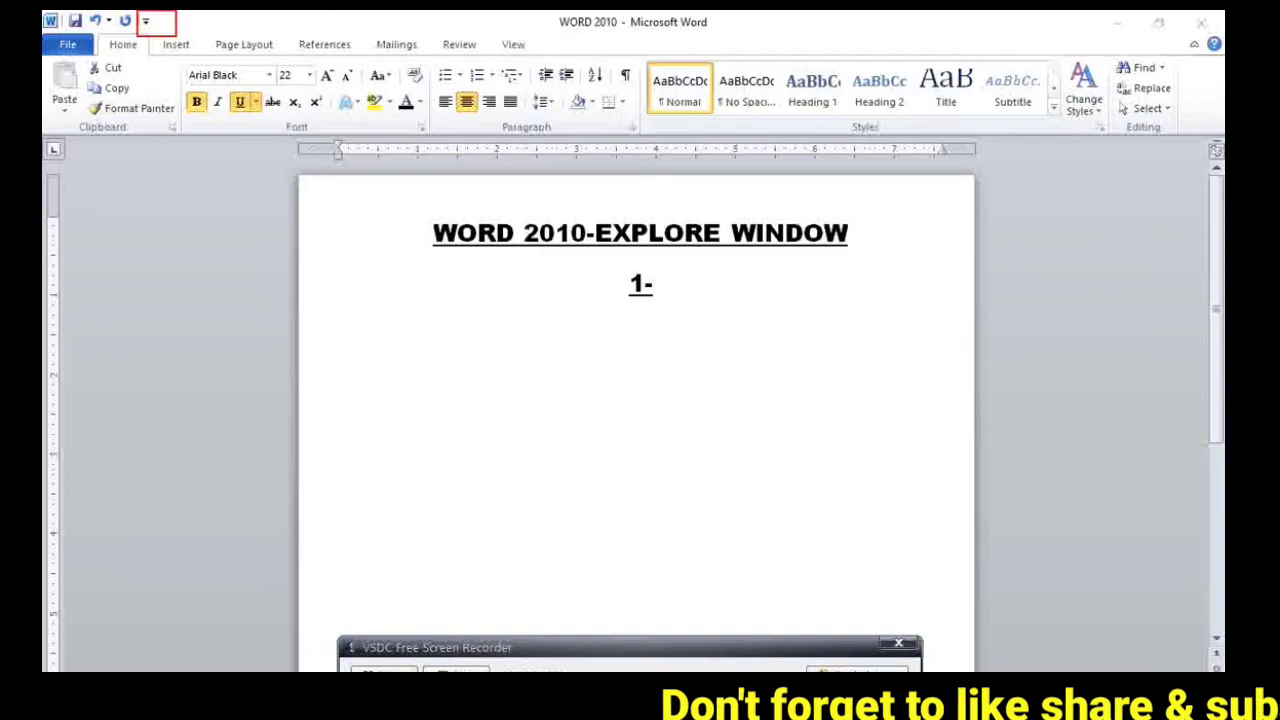
{"action": "left_click", "coordinate": [777, 654]}
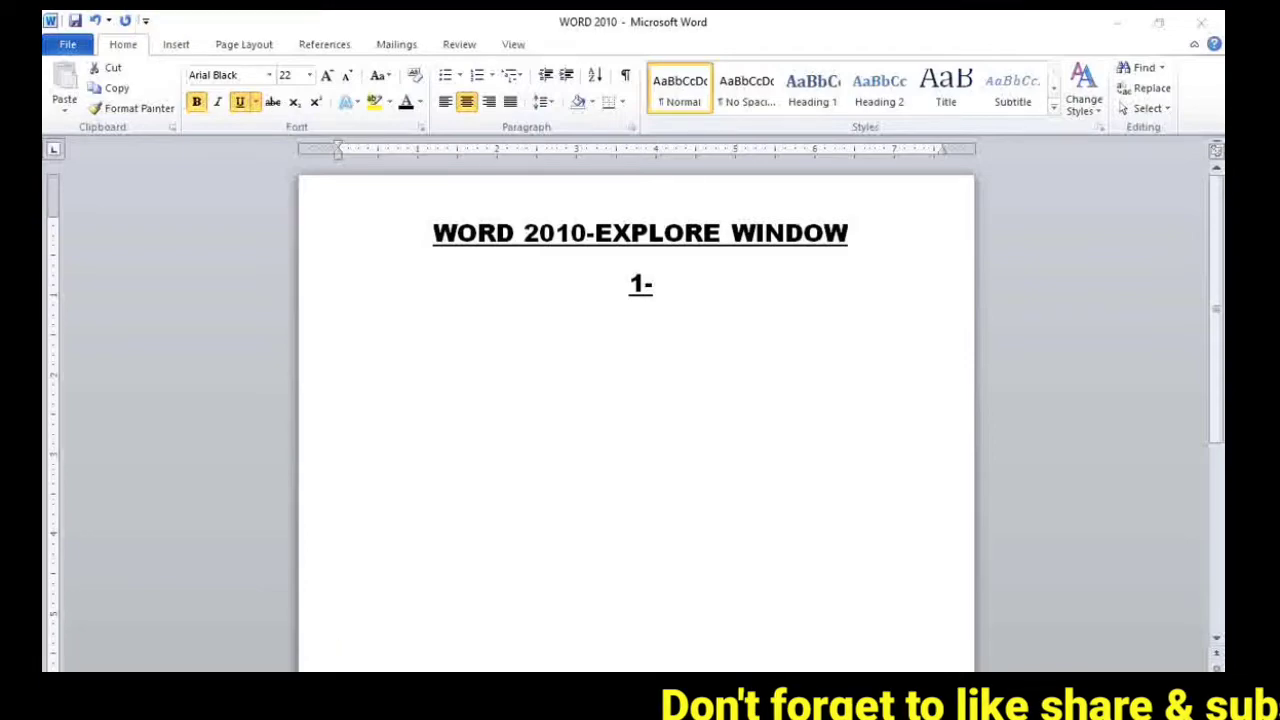
{"action": "left_click", "coordinate": [145, 21]}
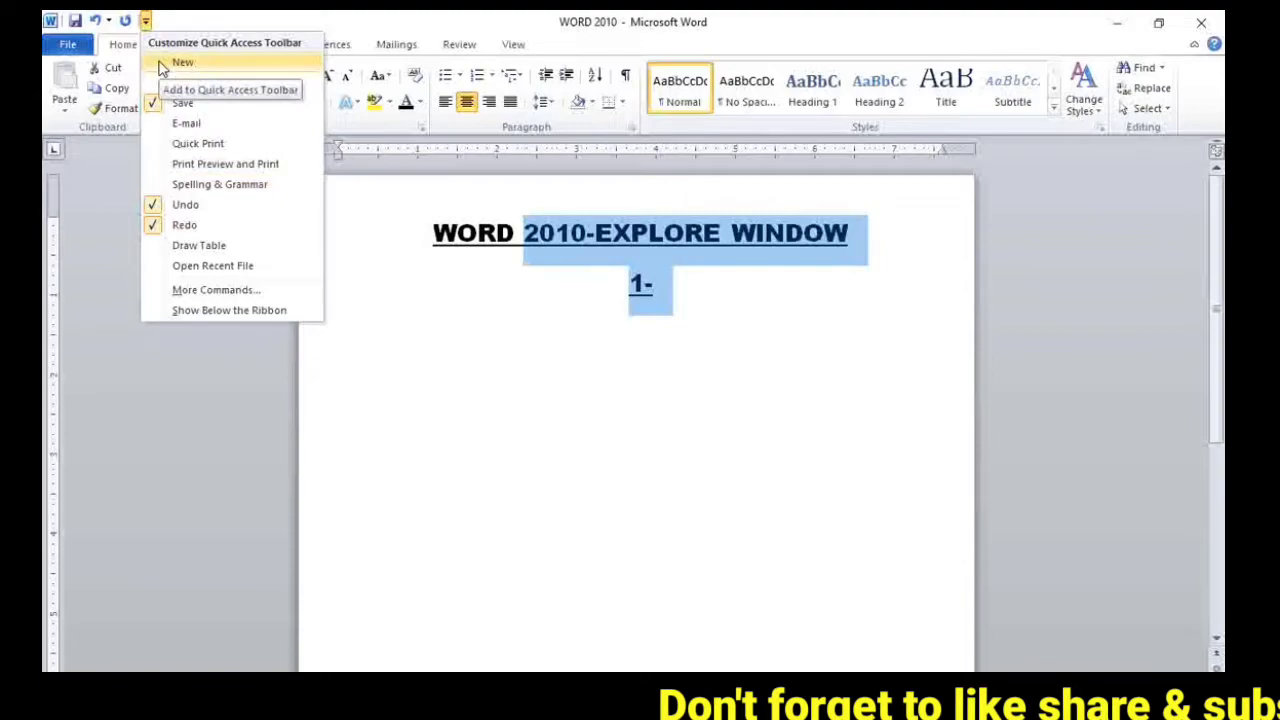
{"action": "left_click", "coordinate": [300, 22]}
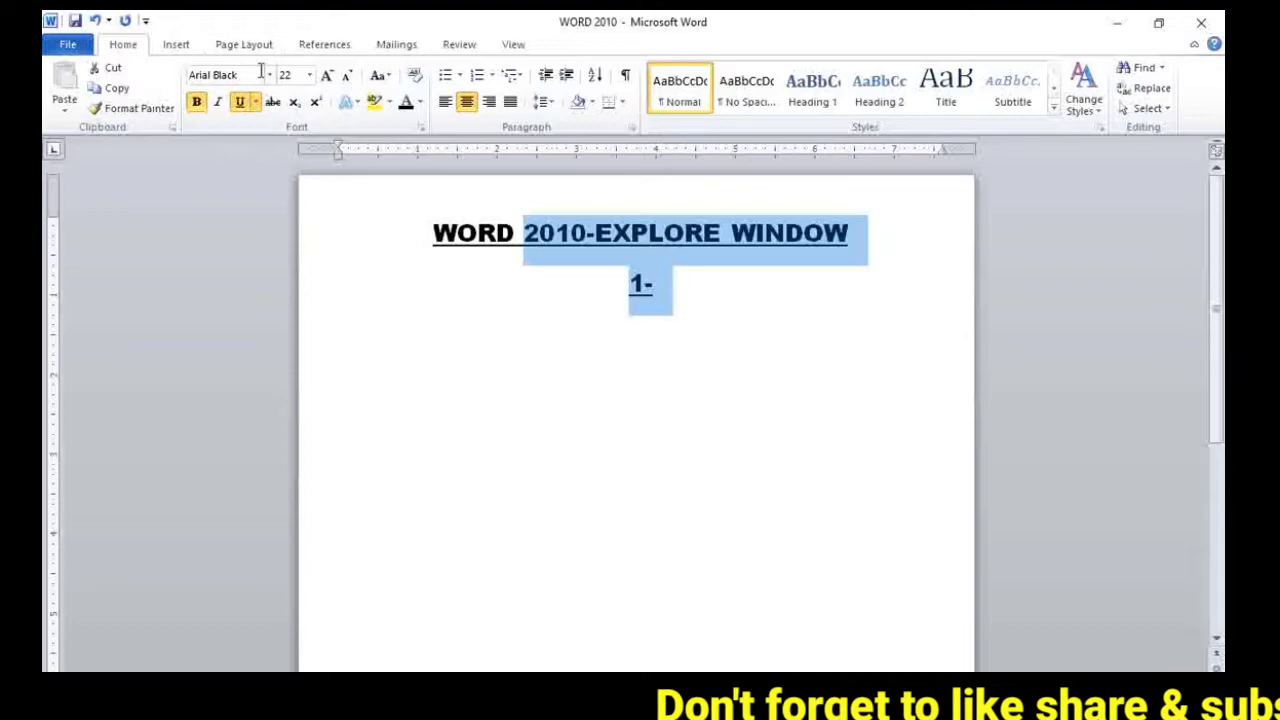
{"action": "left_click", "coordinate": [269, 75]}
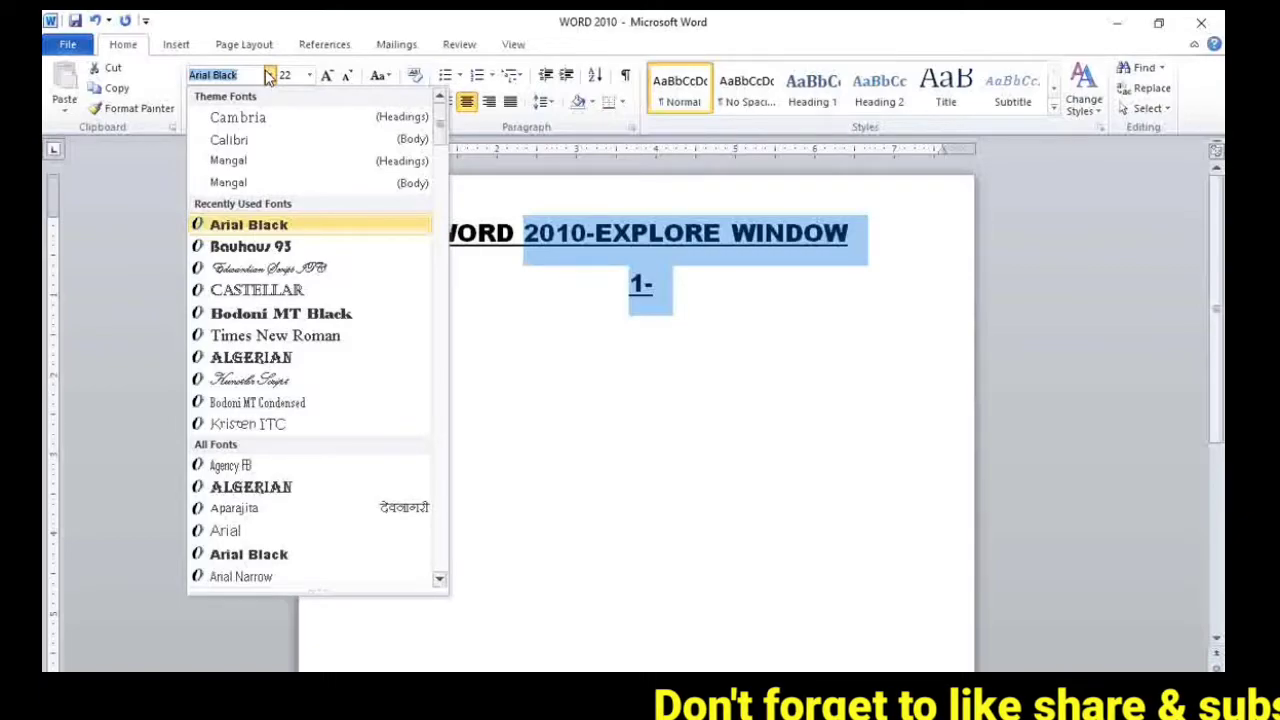
Close the font list, reopen it briefly, and close it again keeping Arial Black.
{"action": "left_click", "coordinate": [269, 75]}
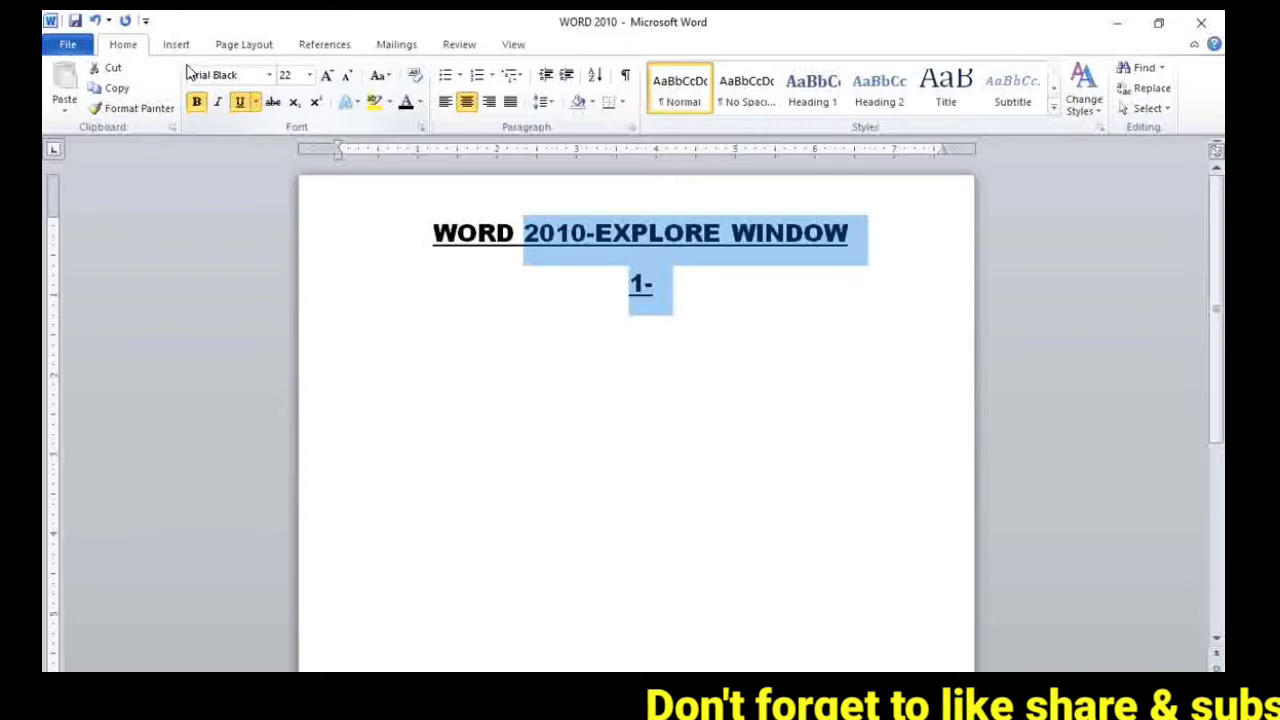
{"action": "left_click", "coordinate": [269, 75]}
{"action": "left_click", "coordinate": [270, 78]}
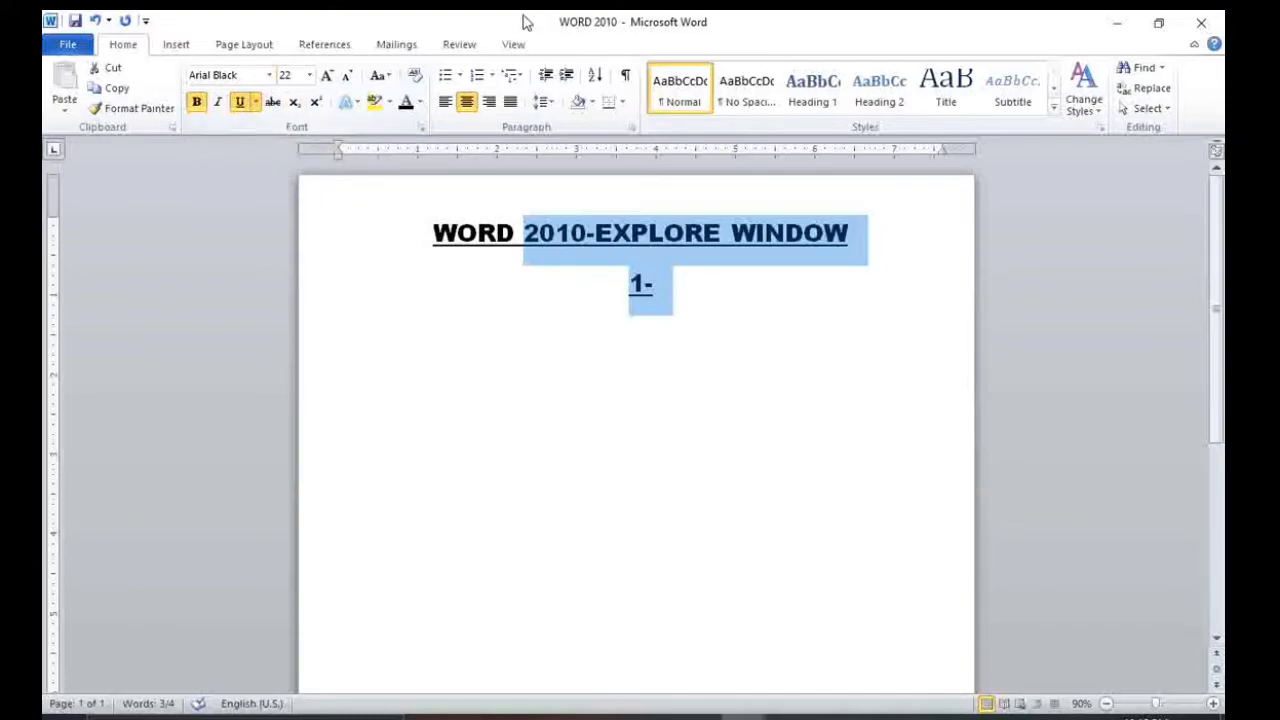
{"action": "left_click_drag", "start_coordinate": [523, 20], "coordinate": [588, 52]}
{"action": "left_click", "coordinate": [870, 45]}
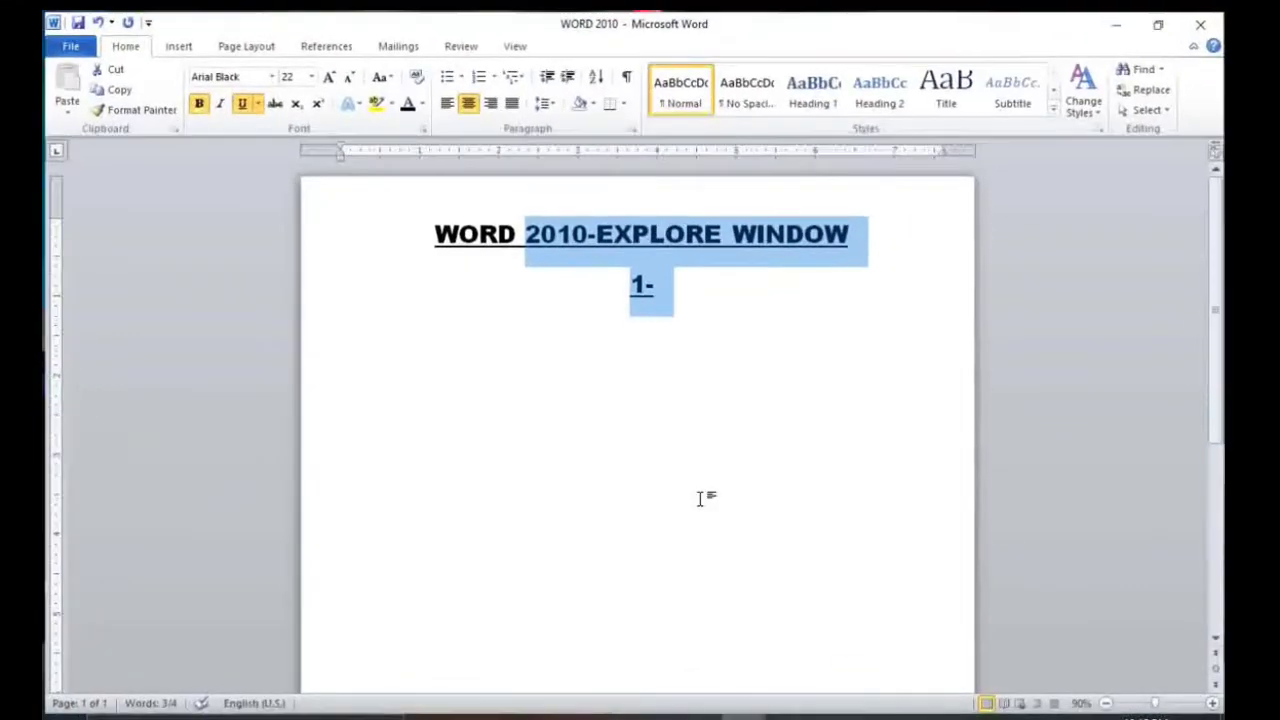
{"action": "left_click", "coordinate": [700, 500]}
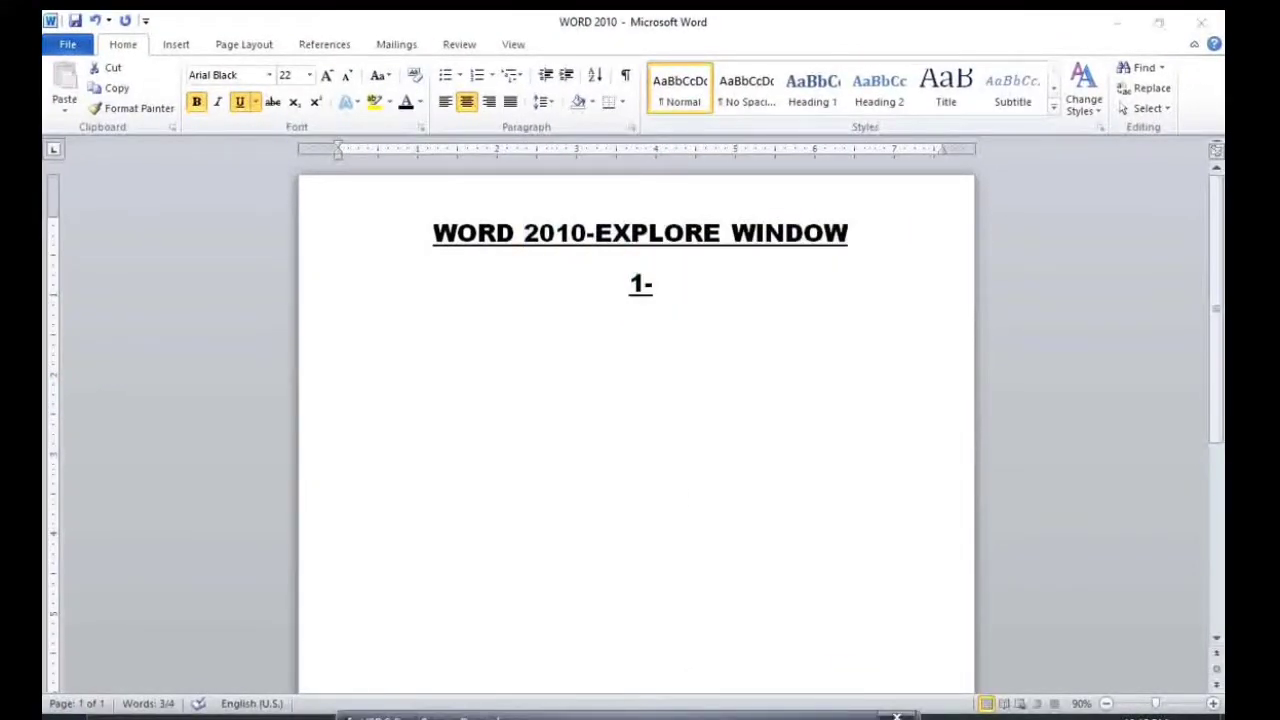
{"action": "left_click_drag", "start_coordinate": [528, 12], "coordinate": [731, 44]}
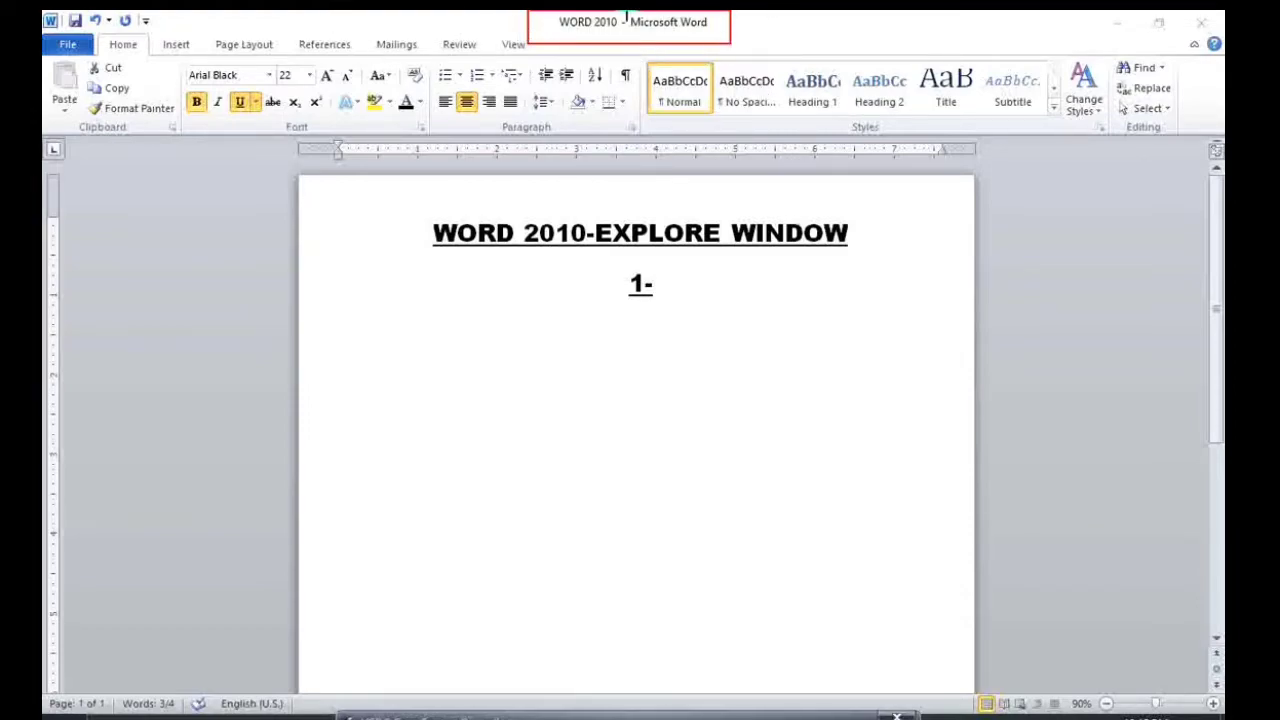
{"action": "left_click_drag", "start_coordinate": [46, 33], "coordinate": [95, 62]}
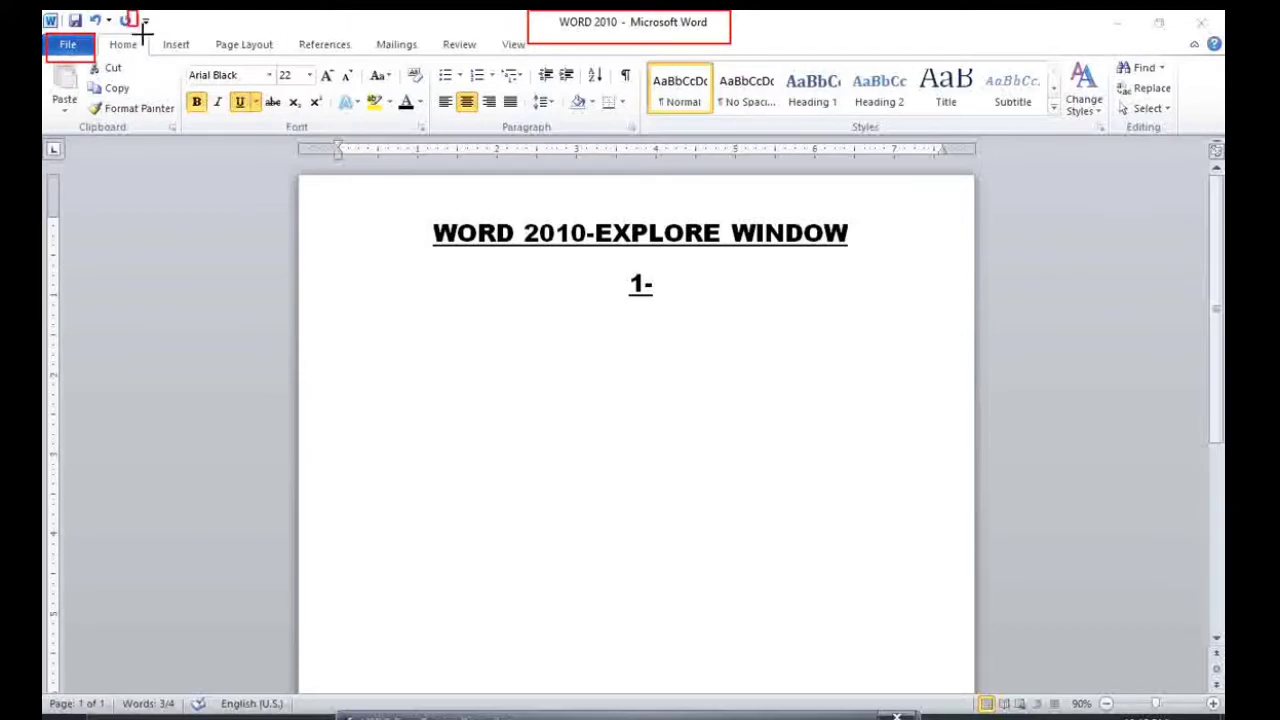
{"action": "left_click_drag", "start_coordinate": [128, 11], "coordinate": [172, 38]}
{"action": "mouse_move", "coordinate": [43, 25]}
{"action": "left_mouse_down"}
{"action": "mouse_move", "coordinate": [625, 69]}
{"action": "mouse_move", "coordinate": [748, 58]}
{"action": "left_mouse_up"}
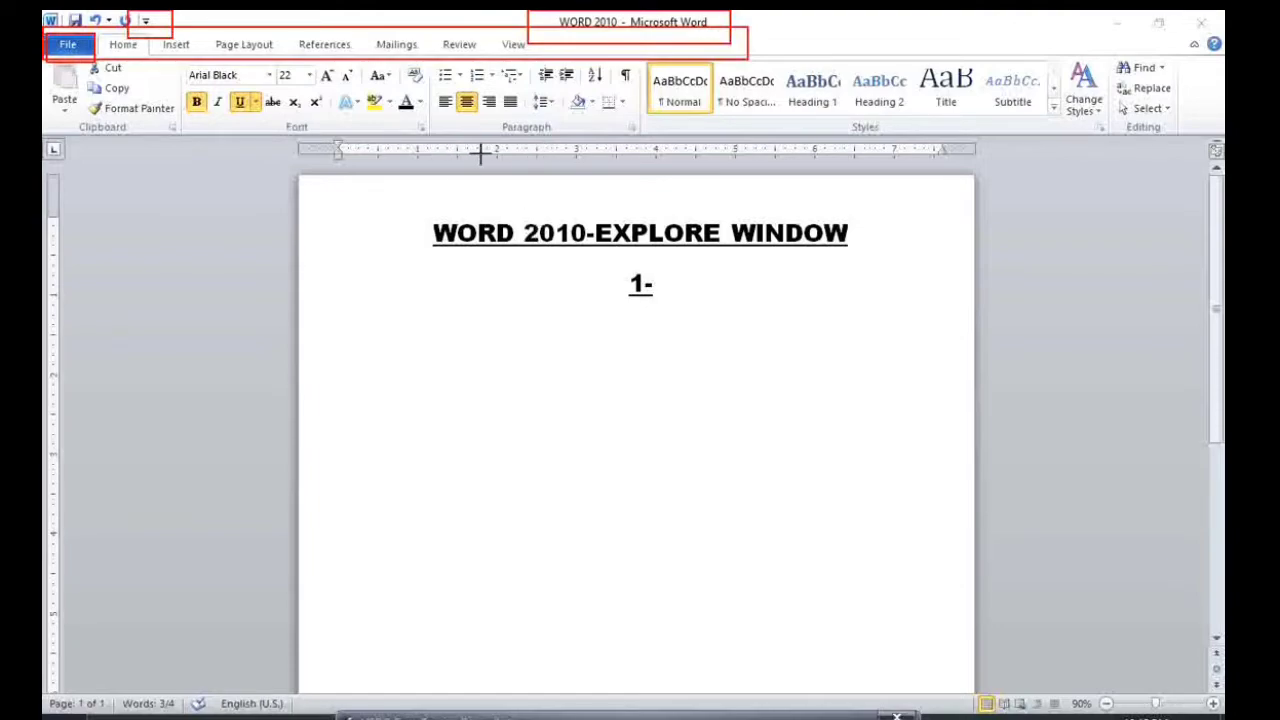
{"action": "left_click_drag", "start_coordinate": [311, 141], "coordinate": [933, 156]}
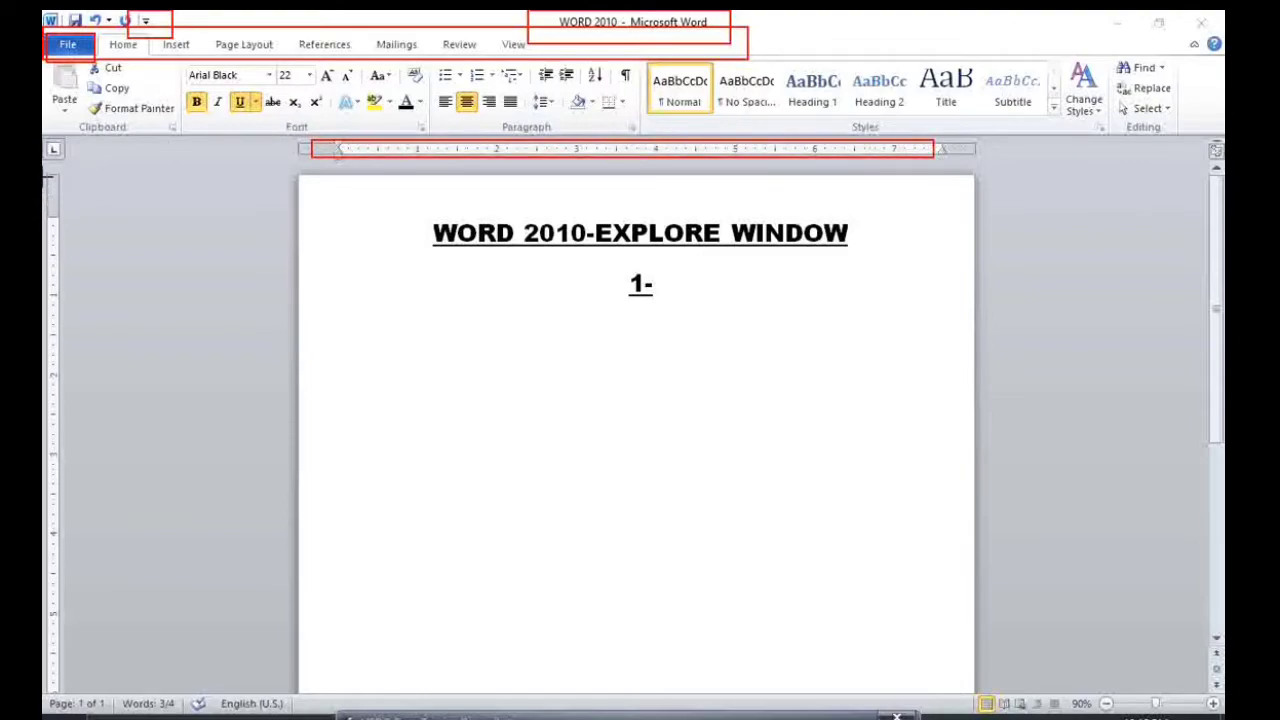
{"action": "left_click_drag", "start_coordinate": [44, 177], "coordinate": [63, 695]}
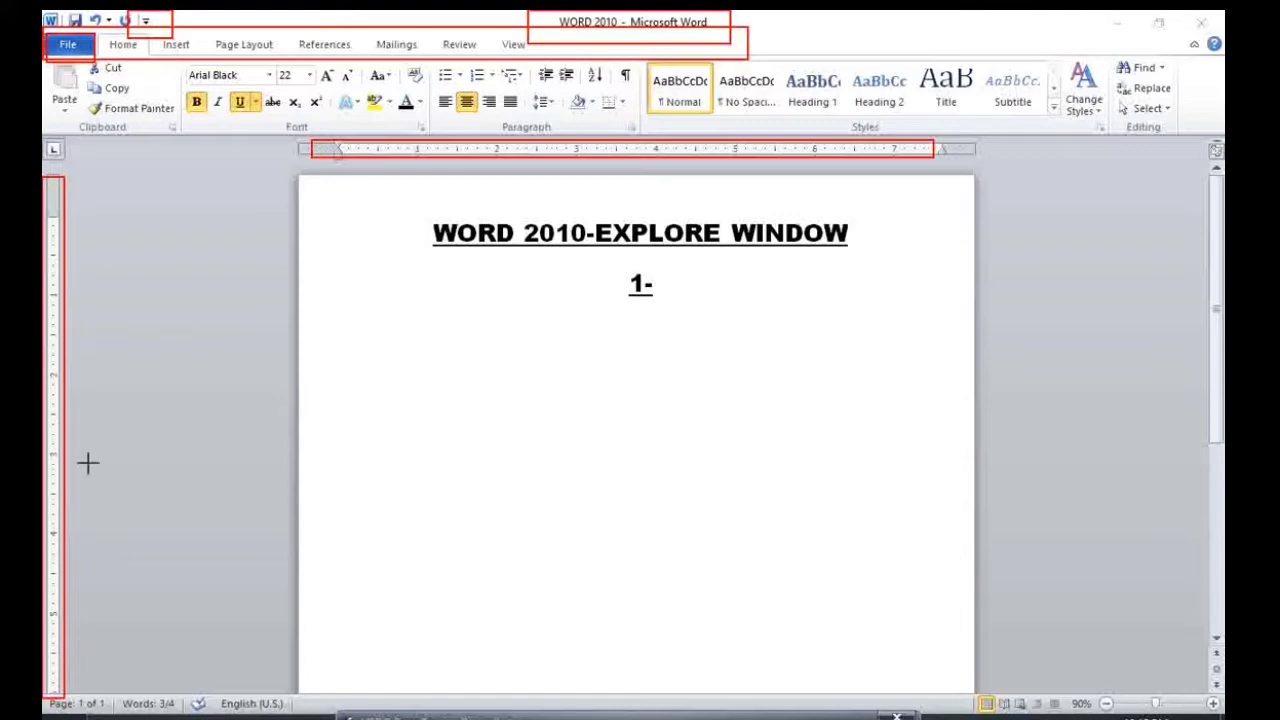
{"action": "left_click_drag", "start_coordinate": [1189, 30], "coordinate": [1222, 56]}
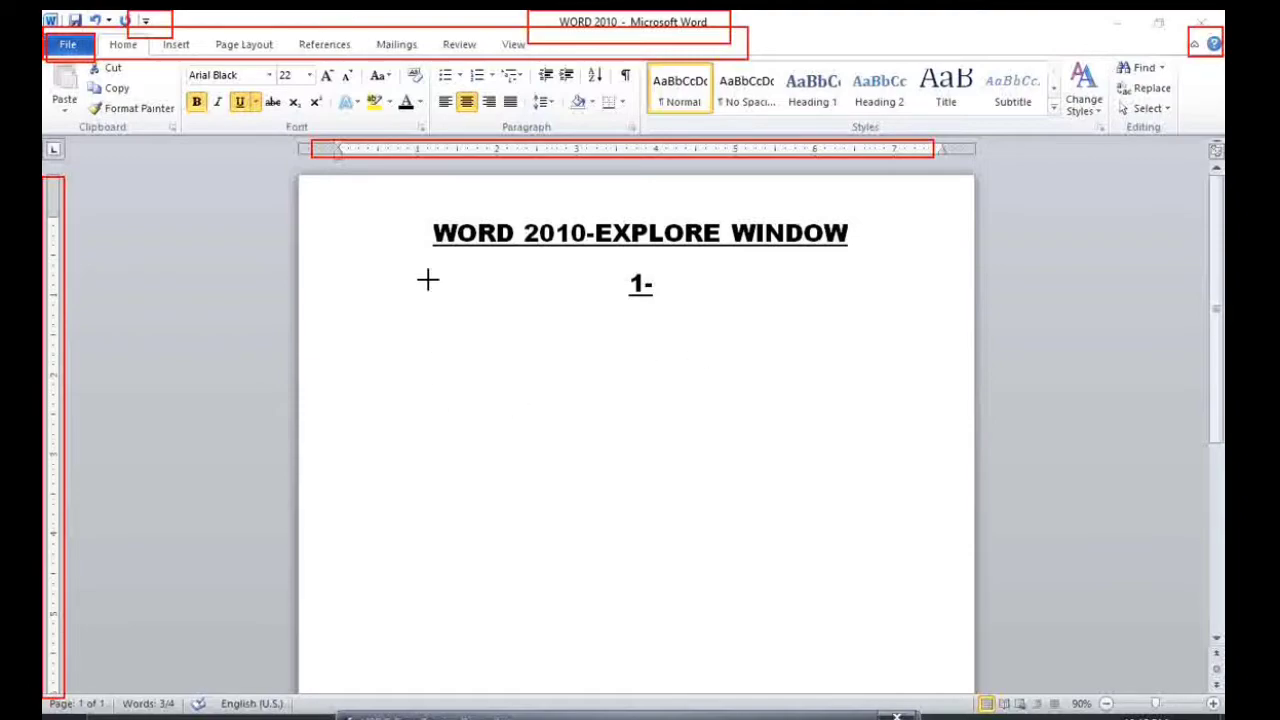
{"action": "mouse_move", "coordinate": [367, 213]}
{"action": "left_mouse_down"}
{"action": "mouse_move", "coordinate": [799, 384]}
{"action": "mouse_move", "coordinate": [933, 715]}
{"action": "left_mouse_up"}
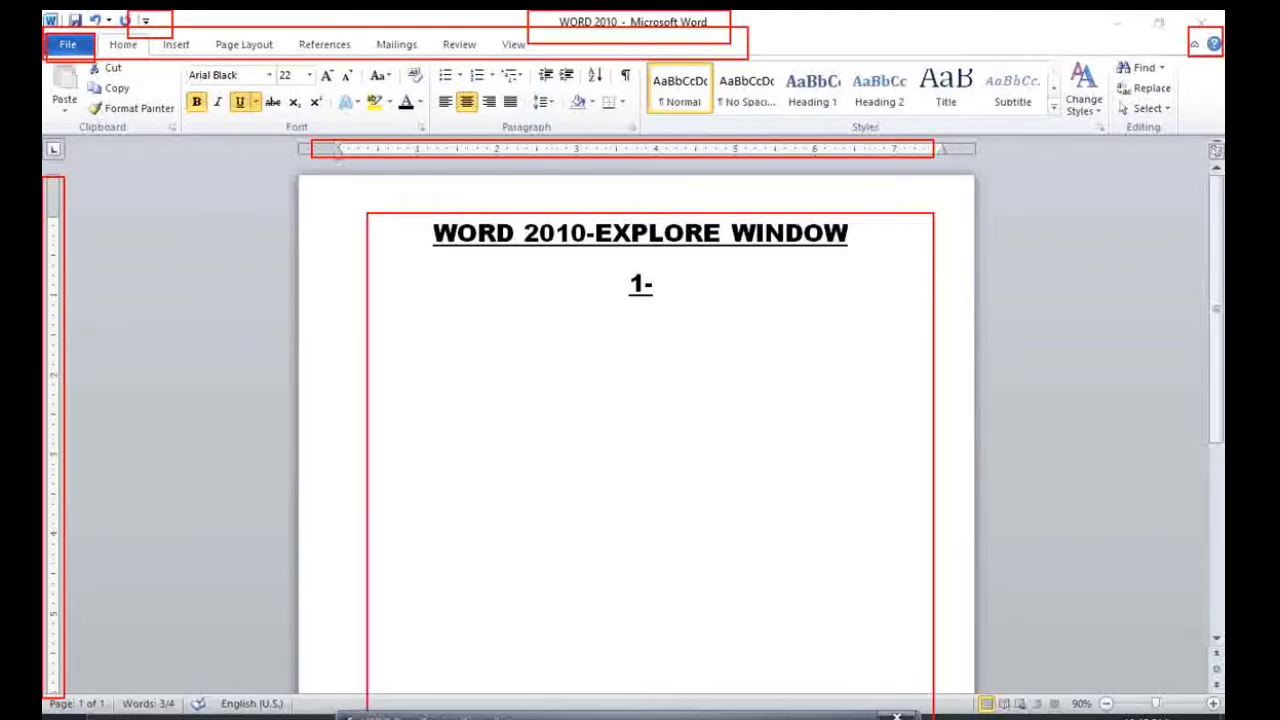
{"action": "scroll", "coordinate": [709, 371], "scroll_direction": "down", "scroll_amount": 5}
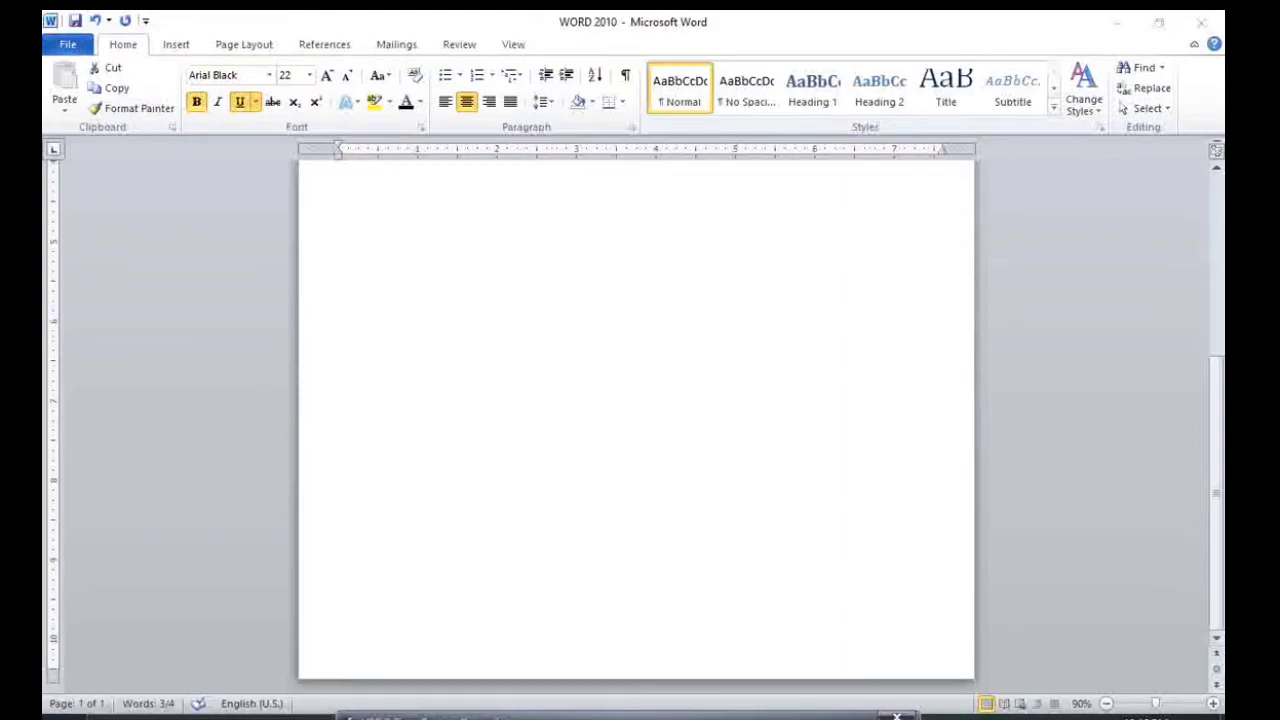
Switch the WORD 2010 document to Full Screen Reading view using the status-bar view buttons.
{"action": "left_click_drag", "start_coordinate": [43, 695], "coordinate": [136, 714]}
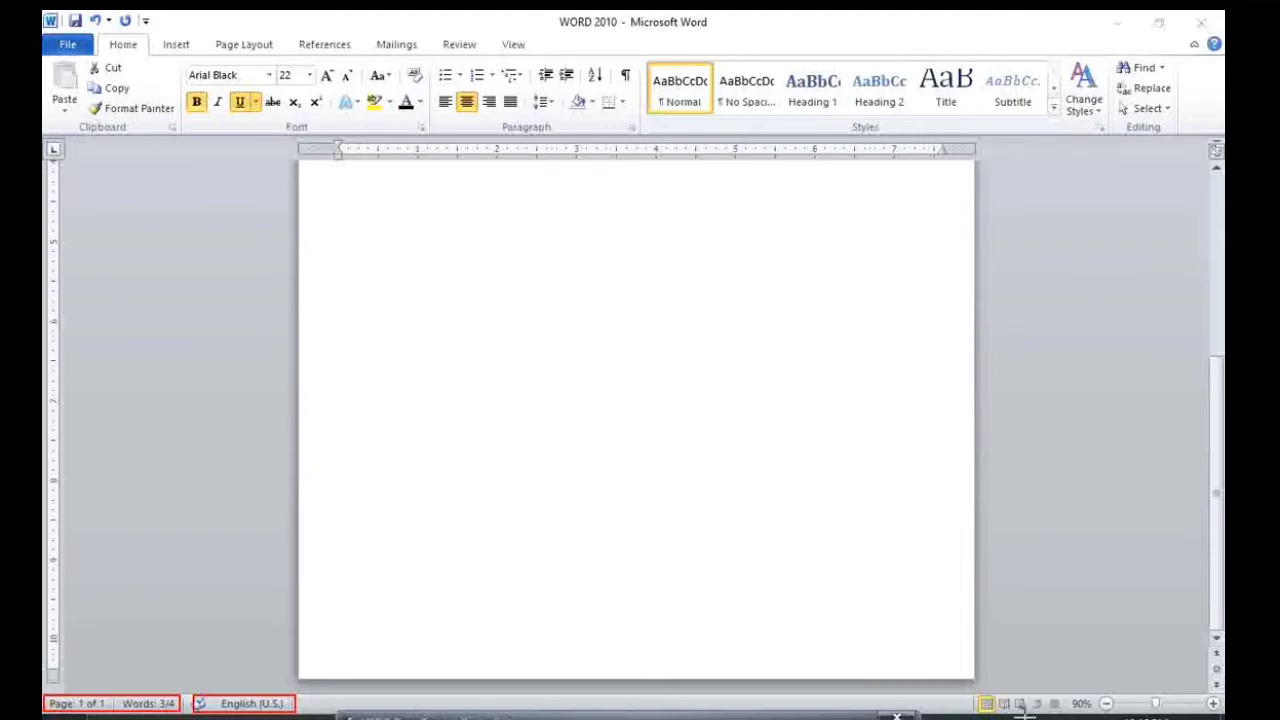
{"action": "left_click_drag", "start_coordinate": [972, 697], "coordinate": [1076, 714]}
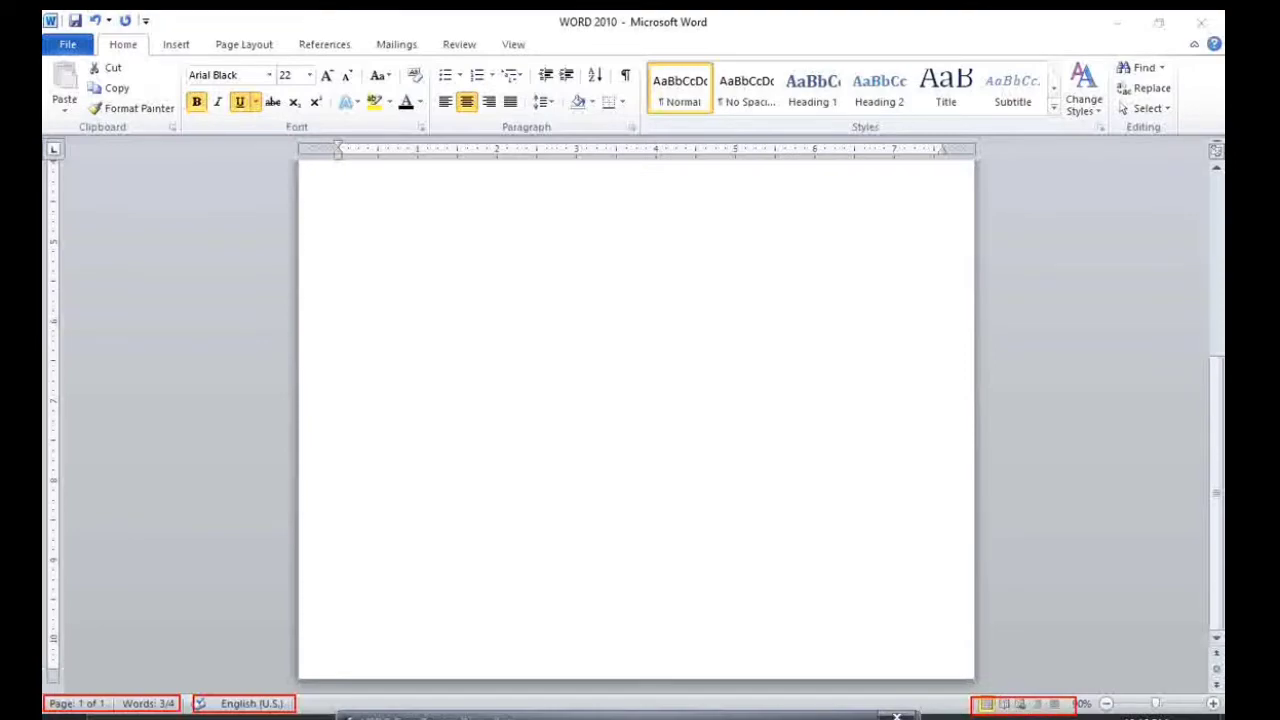
{"action": "key", "text": "Escape"}
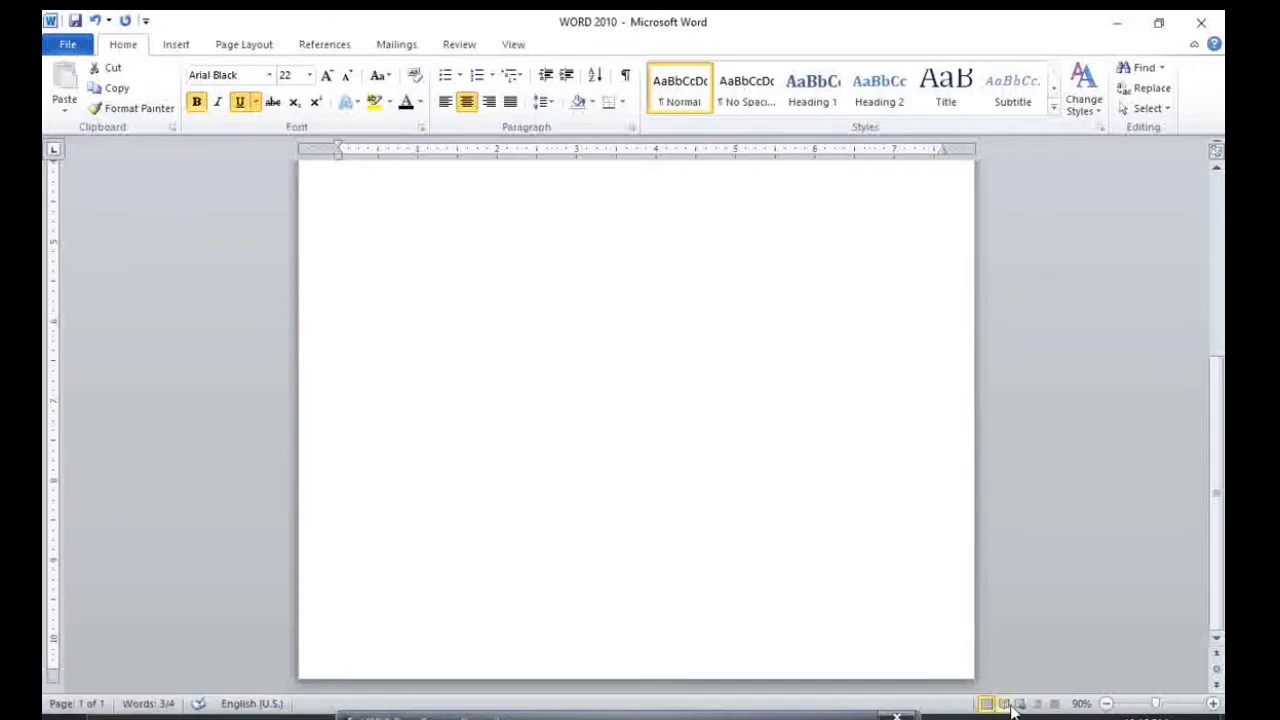
{"action": "left_click", "coordinate": [1008, 704]}
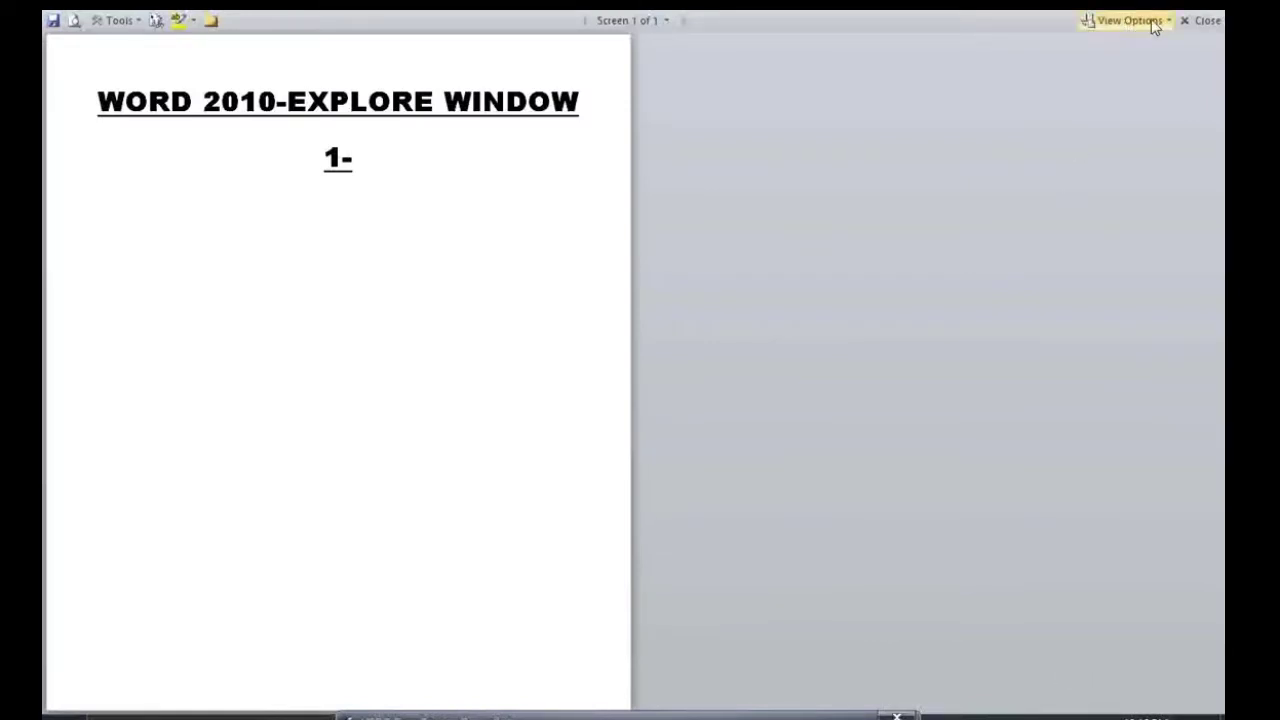
Cycle through Web Layout, Outline, Draft and Print Layout, then reopen and close Full Screen Reading.
{"action": "key", "text": "Escape"}
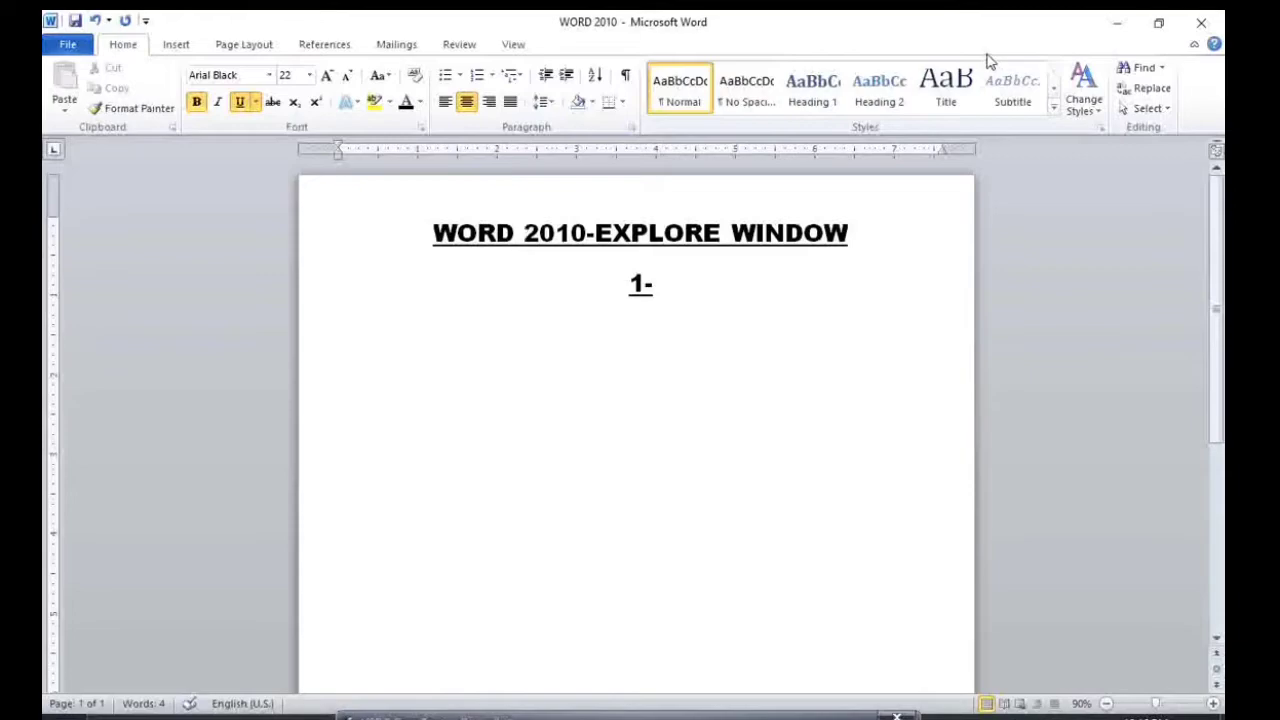
{"action": "left_click", "coordinate": [1020, 704]}
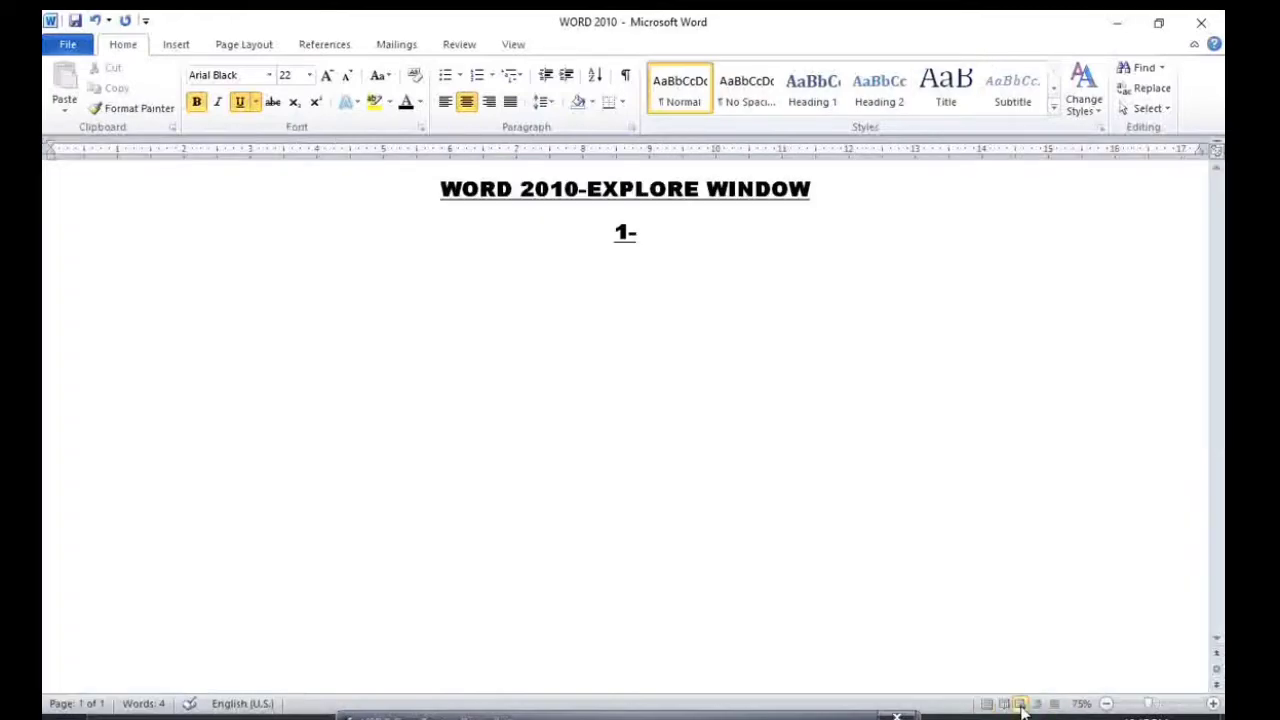
{"action": "left_click", "coordinate": [1035, 705]}
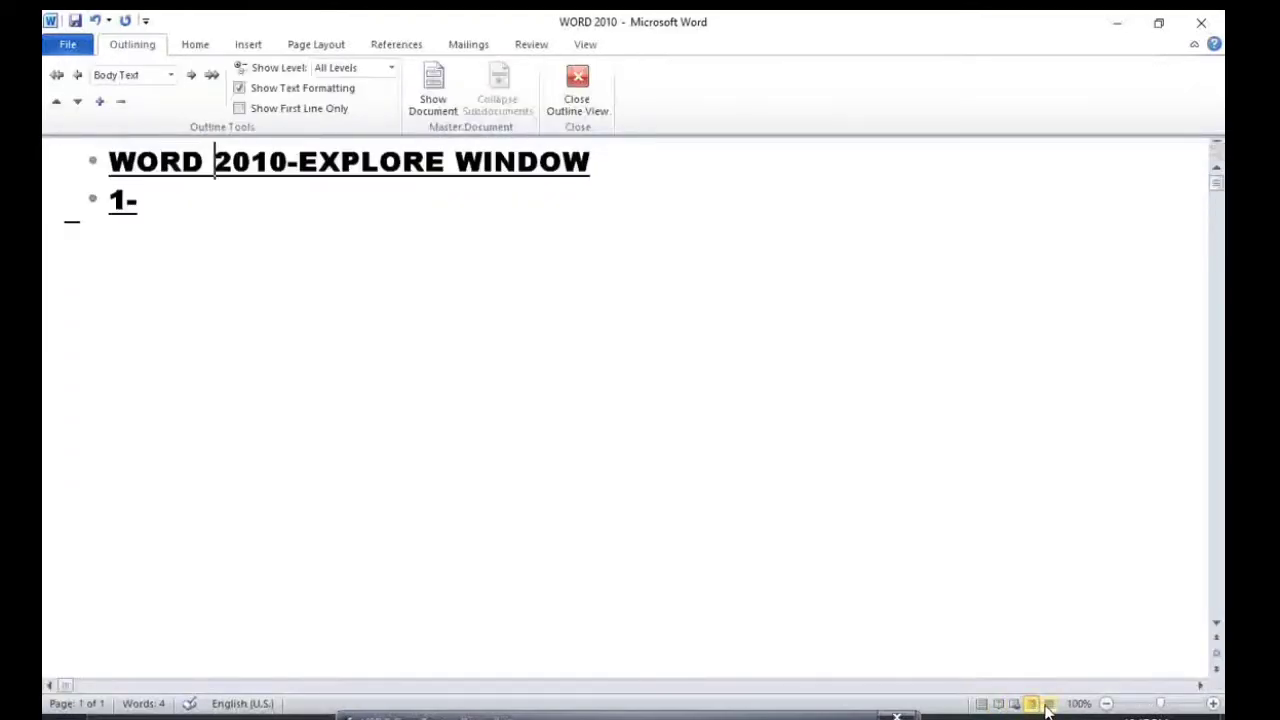
{"action": "left_click", "coordinate": [1047, 705]}
{"action": "left_click", "coordinate": [982, 705]}
{"action": "left_click", "coordinate": [996, 706]}
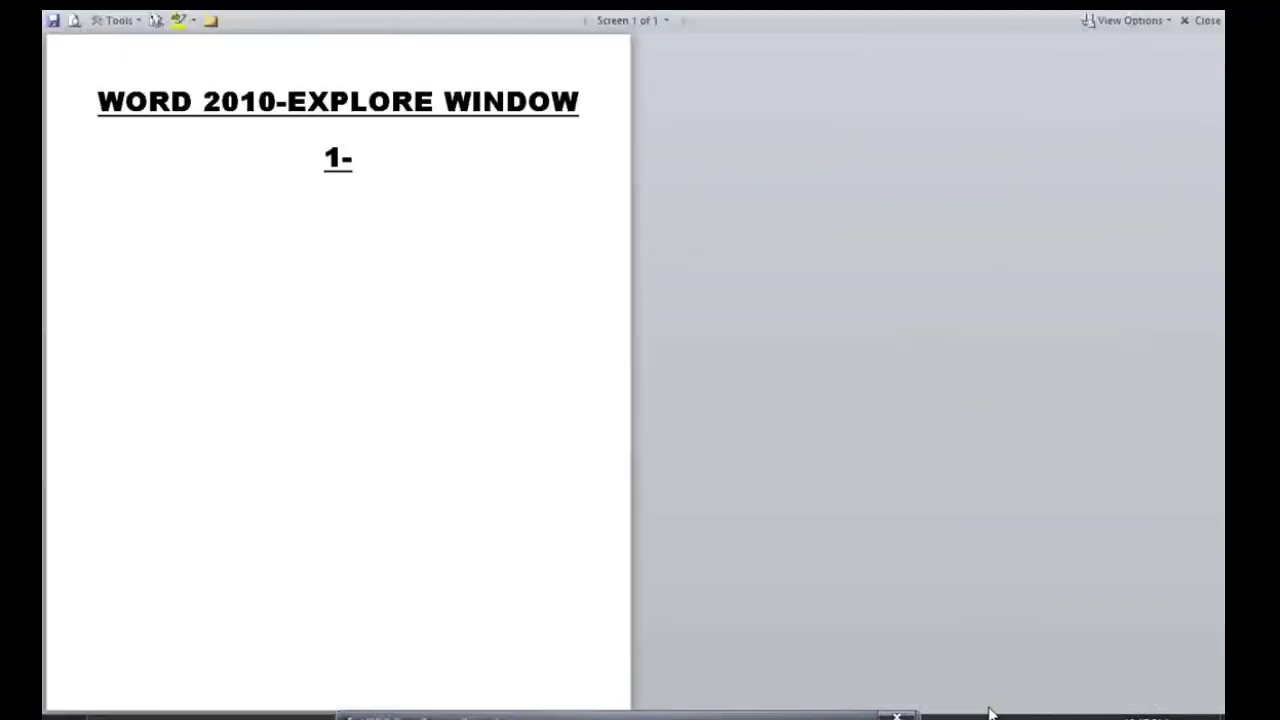
{"action": "left_click", "coordinate": [1190, 24]}
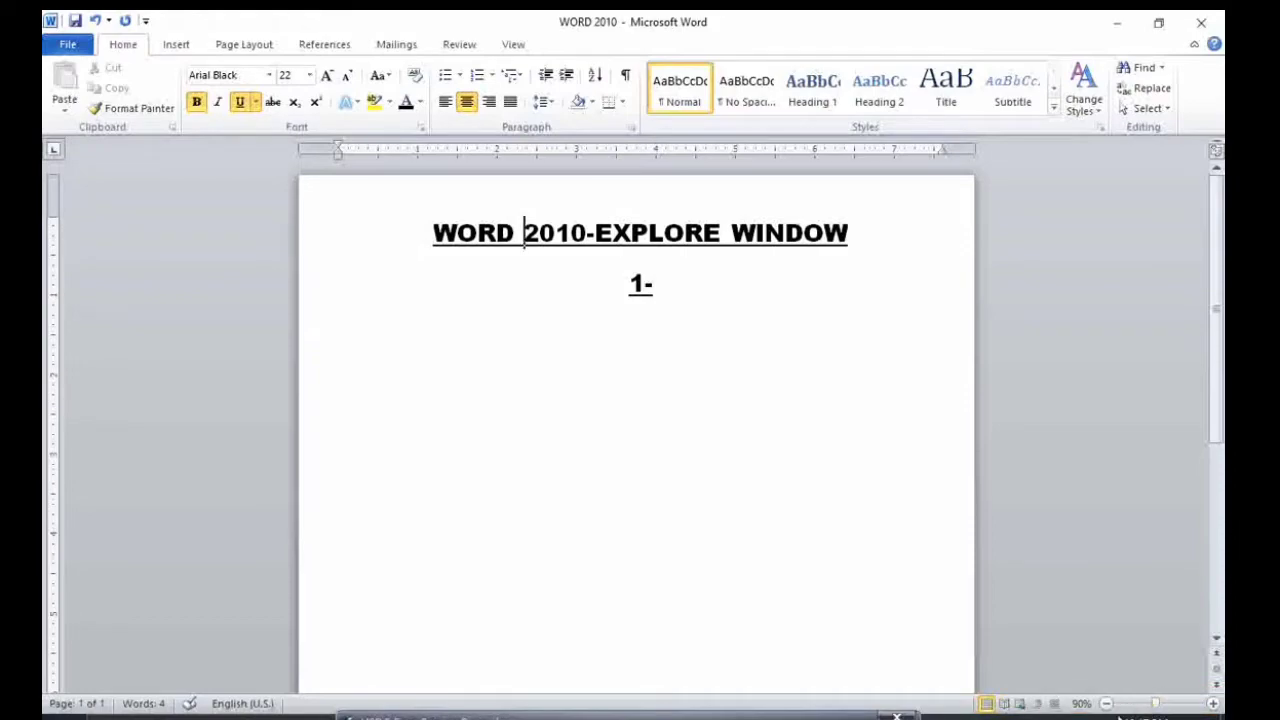
Drag the zoom slider to shrink the page to a tiny thumbnail, then ease back from 500%.
{"action": "mouse_move", "coordinate": [1155, 704]}
{"action": "left_mouse_down"}
{"action": "mouse_move", "coordinate": [1115, 704]}
{"action": "mouse_move", "coordinate": [1200, 704]}
{"action": "left_mouse_up"}
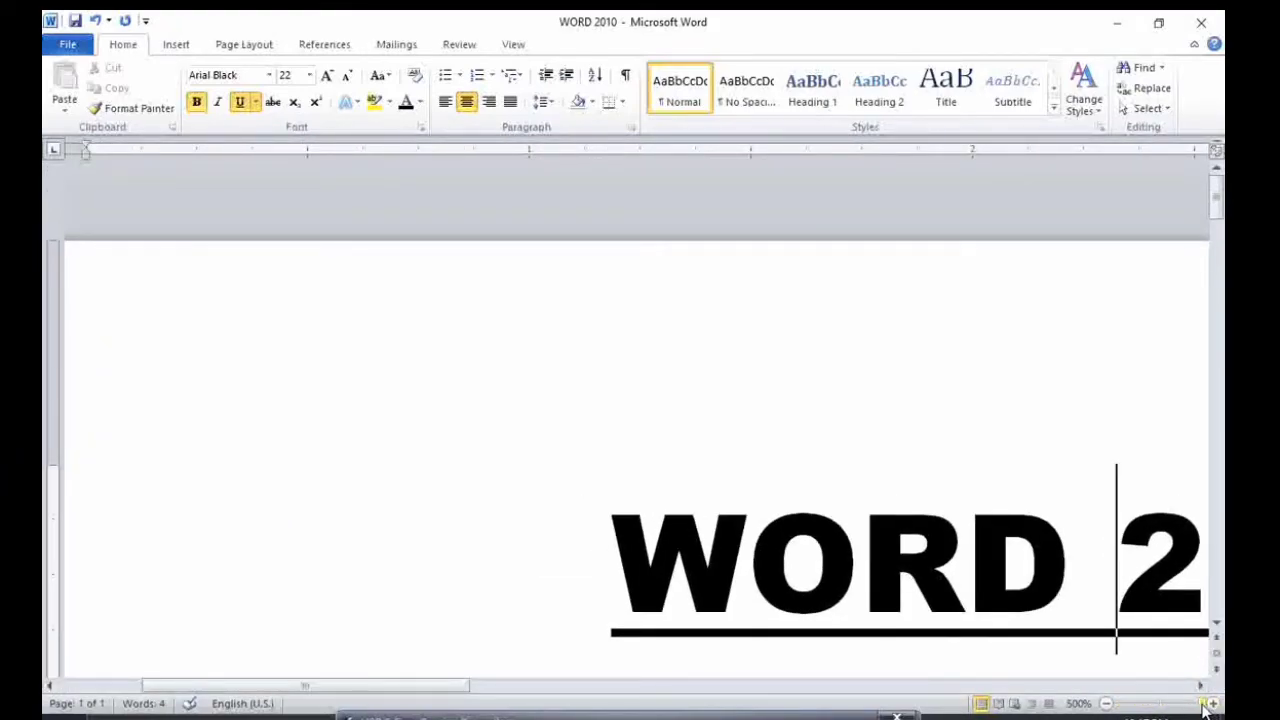
{"action": "left_click_drag", "start_coordinate": [1203, 704], "coordinate": [1205, 704]}
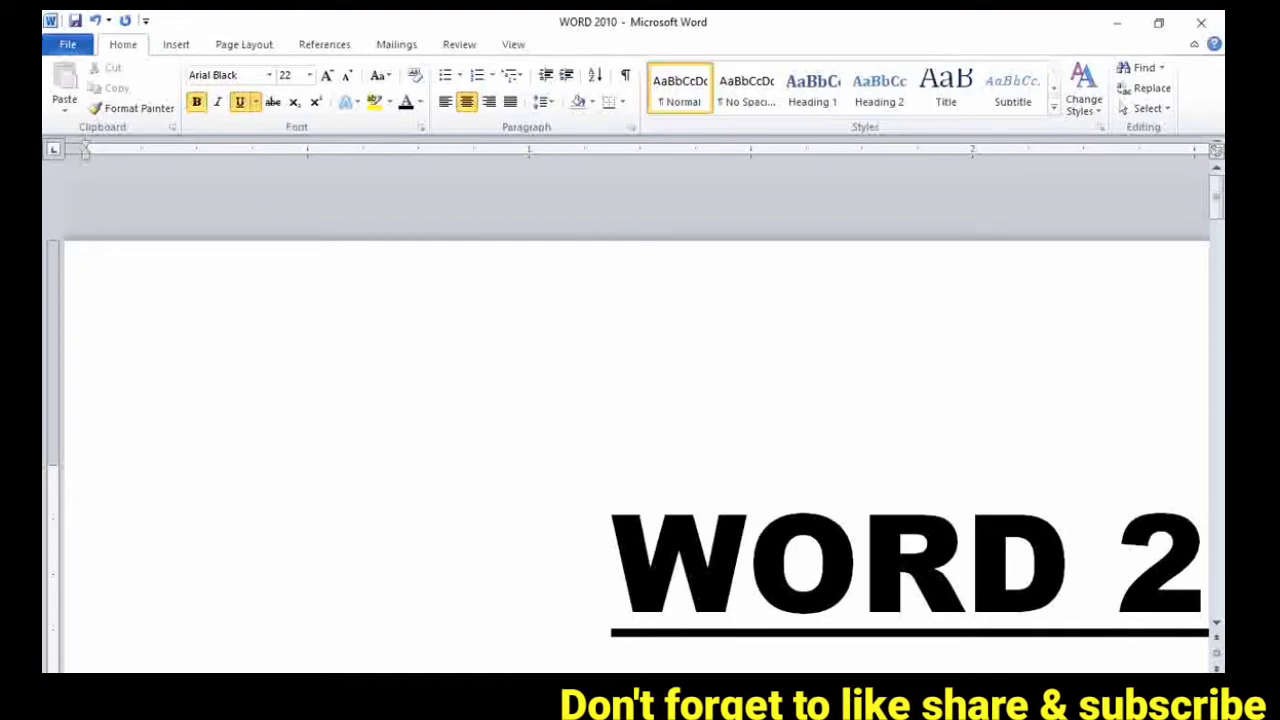
{"action": "scroll", "coordinate": [636, 450], "scroll_direction": "down", "scroll_amount": 5}
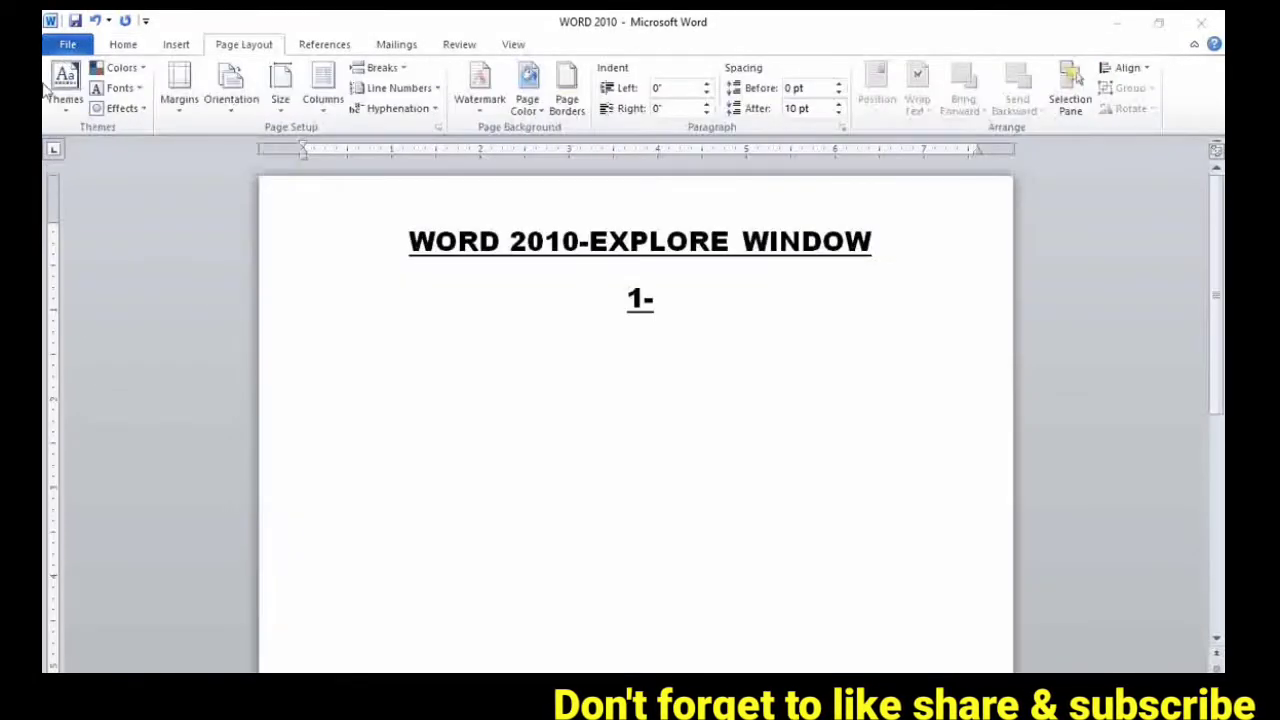
Preview the page in the File > Print view twice, returning to the document each time.
{"action": "left_click", "coordinate": [64, 46]}
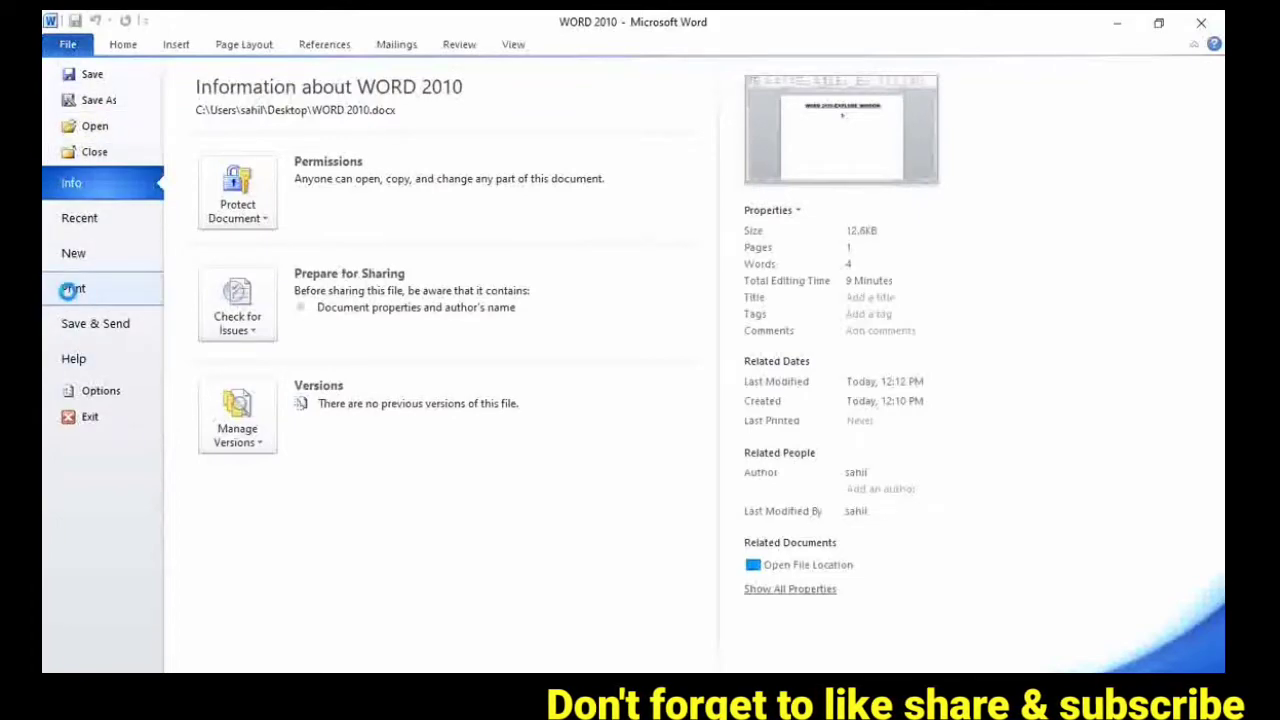
{"action": "left_click", "coordinate": [72, 292]}
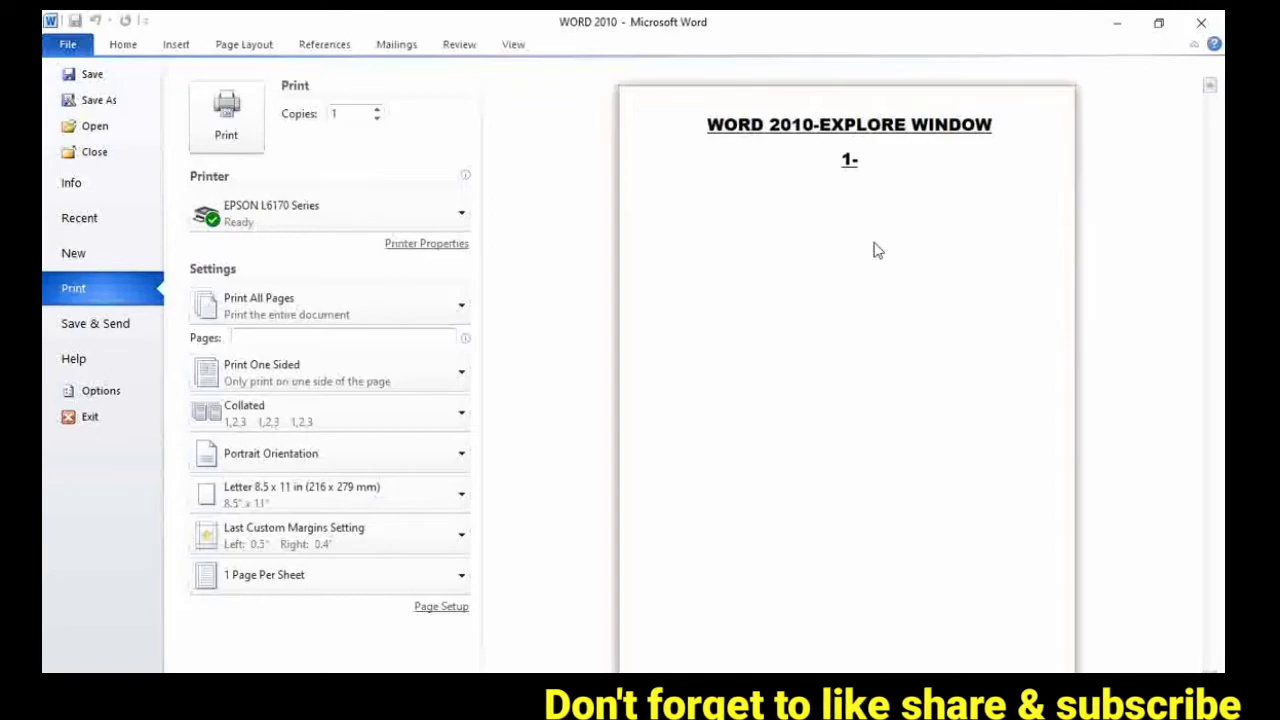
{"action": "left_click", "coordinate": [515, 46]}
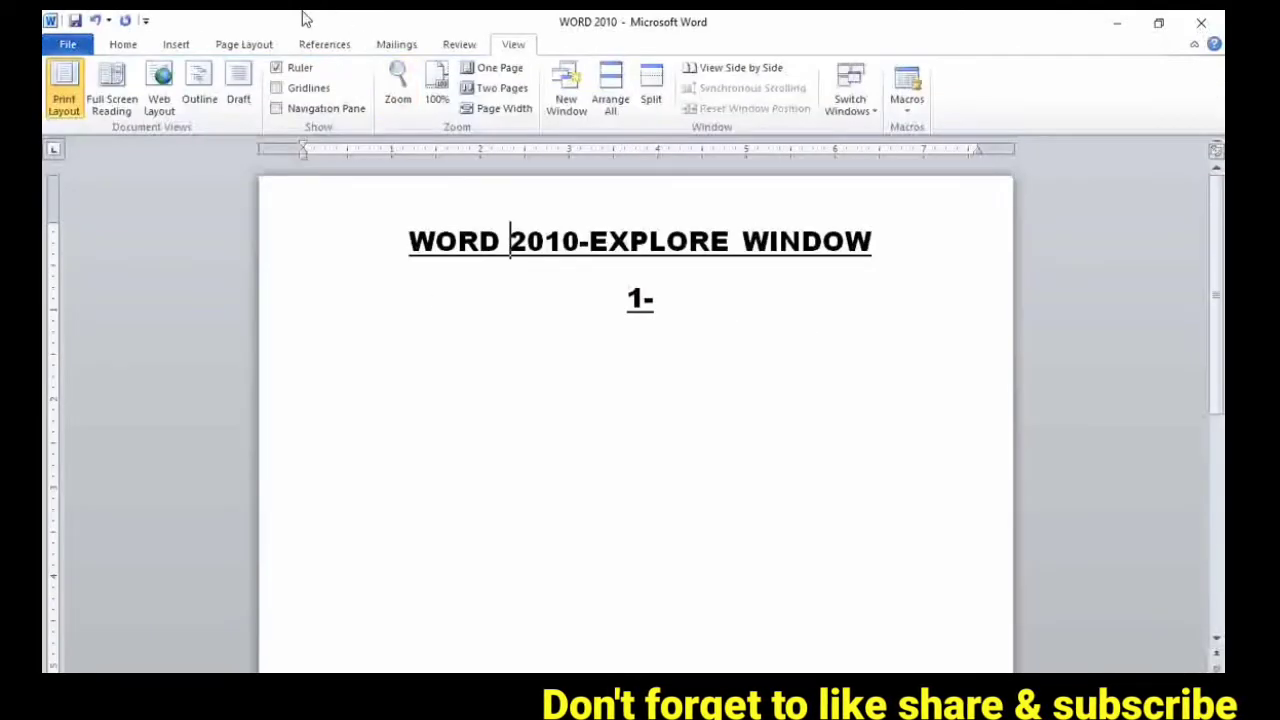
{"action": "left_click", "coordinate": [70, 48]}
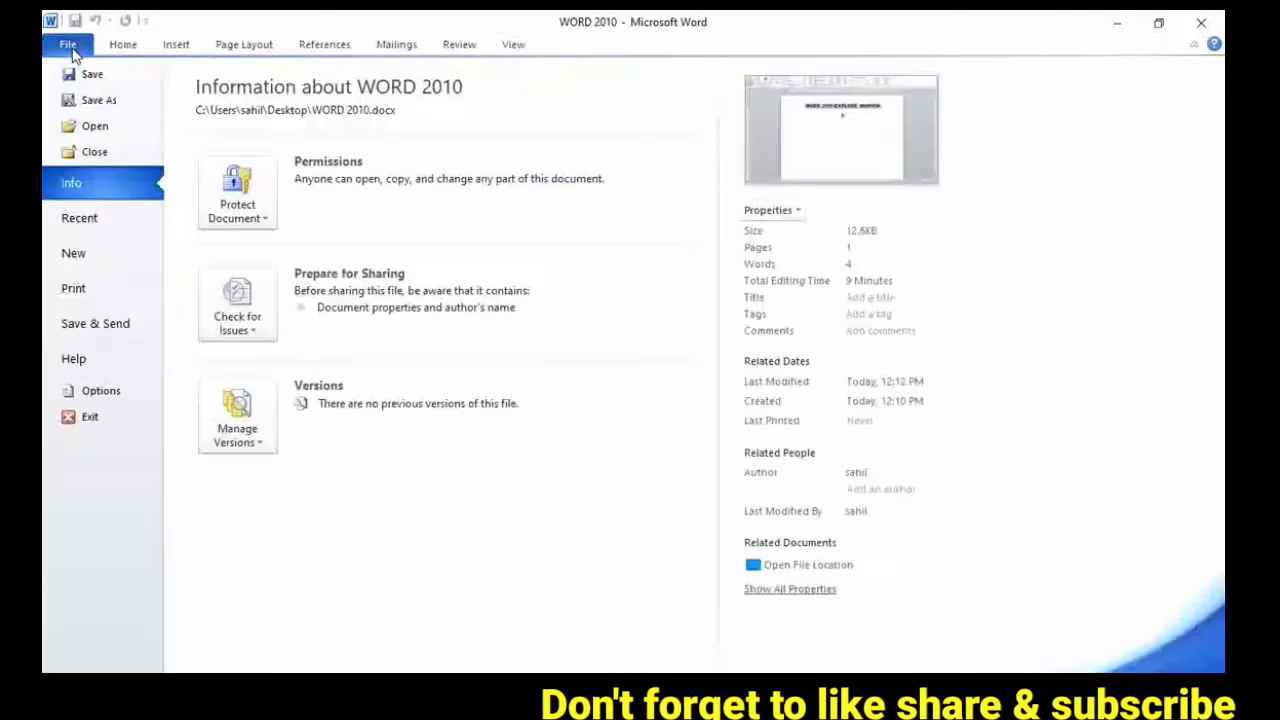
{"action": "left_click", "coordinate": [88, 291]}
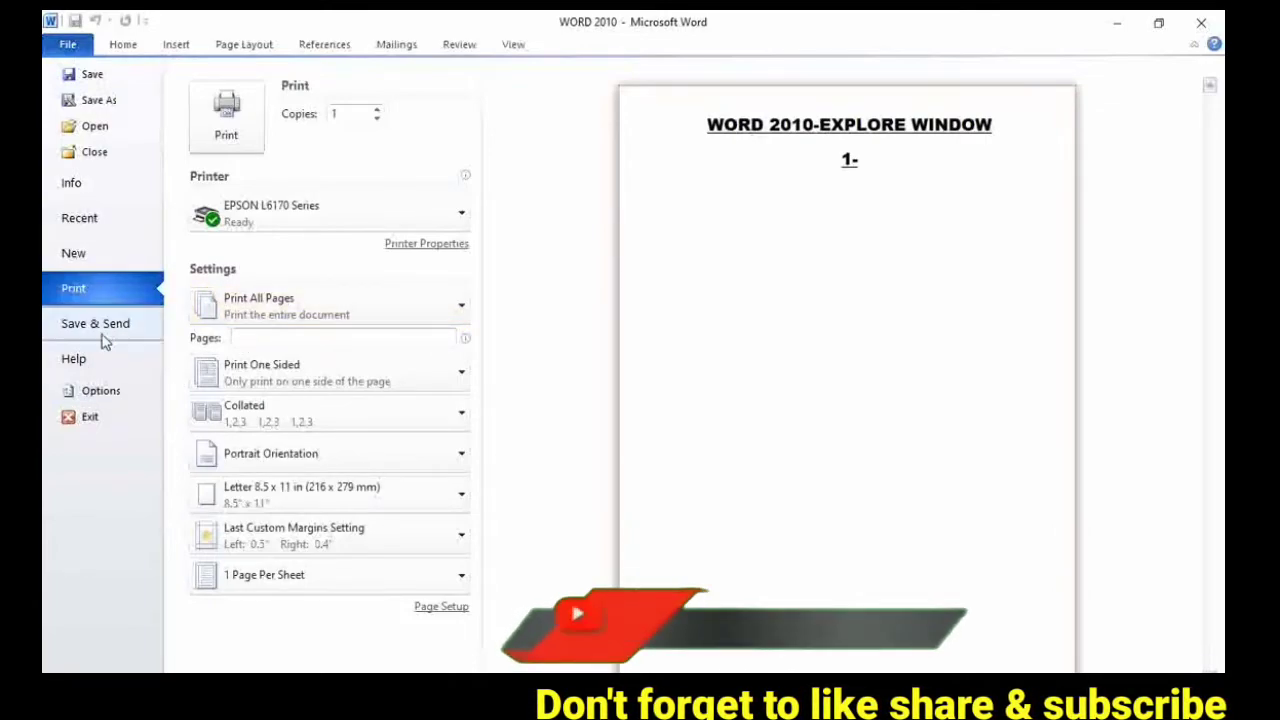
{"action": "left_click", "coordinate": [505, 45]}
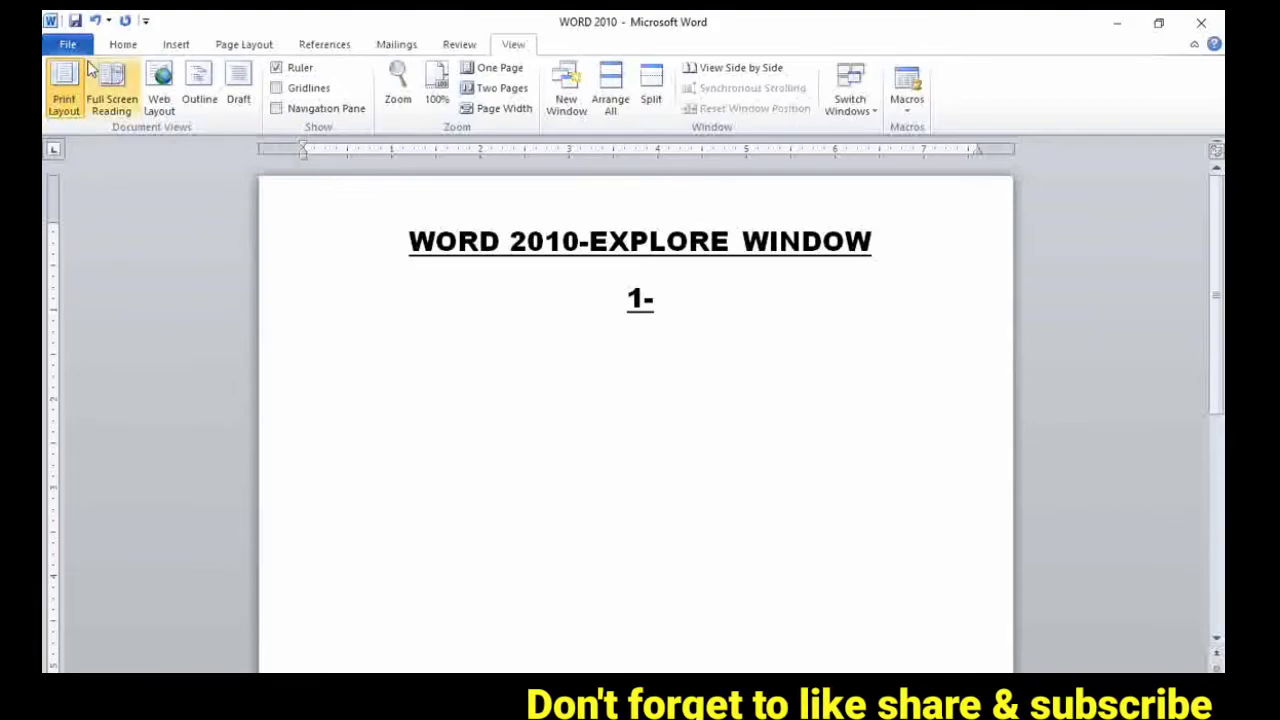
On the Home tab, turn off Bold and Underline for the next line.
{"action": "left_click", "coordinate": [124, 46]}
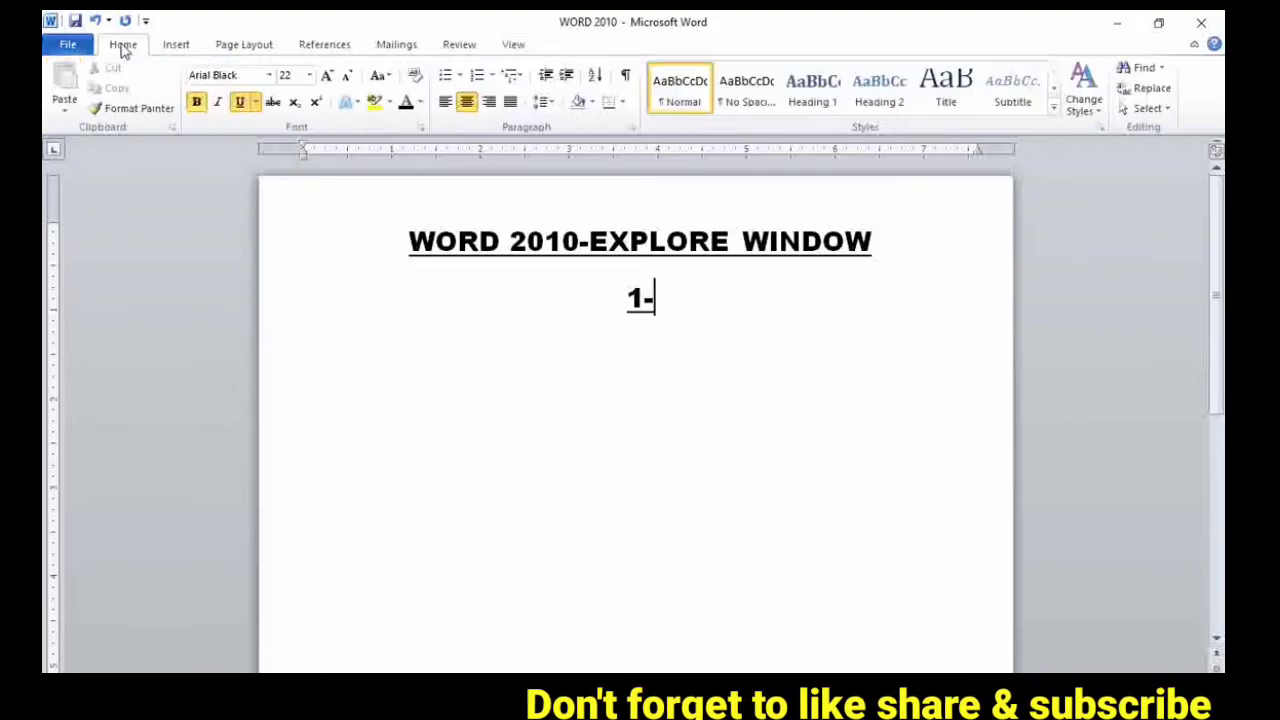
{"action": "left_click", "coordinate": [196, 102]}
{"action": "left_click", "coordinate": [239, 102]}
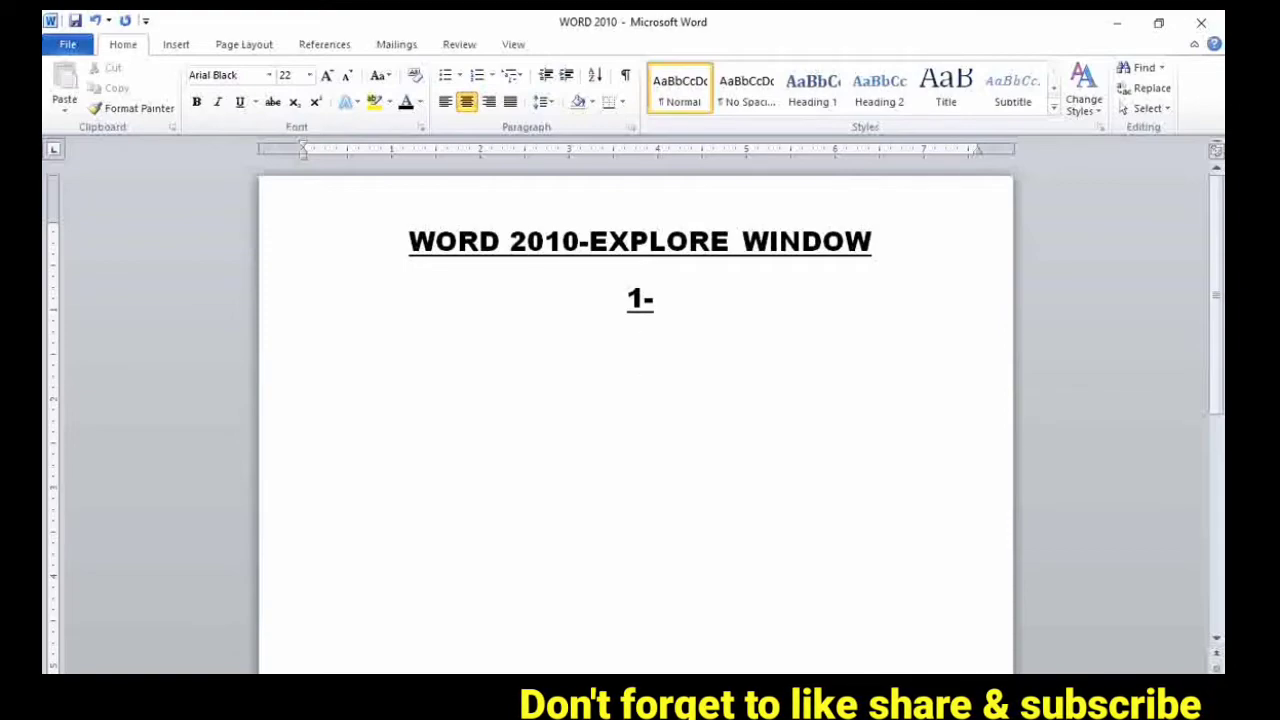
Add a centred plain 'CTRL+P =PRINT' line below 1- and show the print preview with Ctrl+P.
{"action": "key", "text": "Return"}
{"action": "type", "text": "CTRL"}
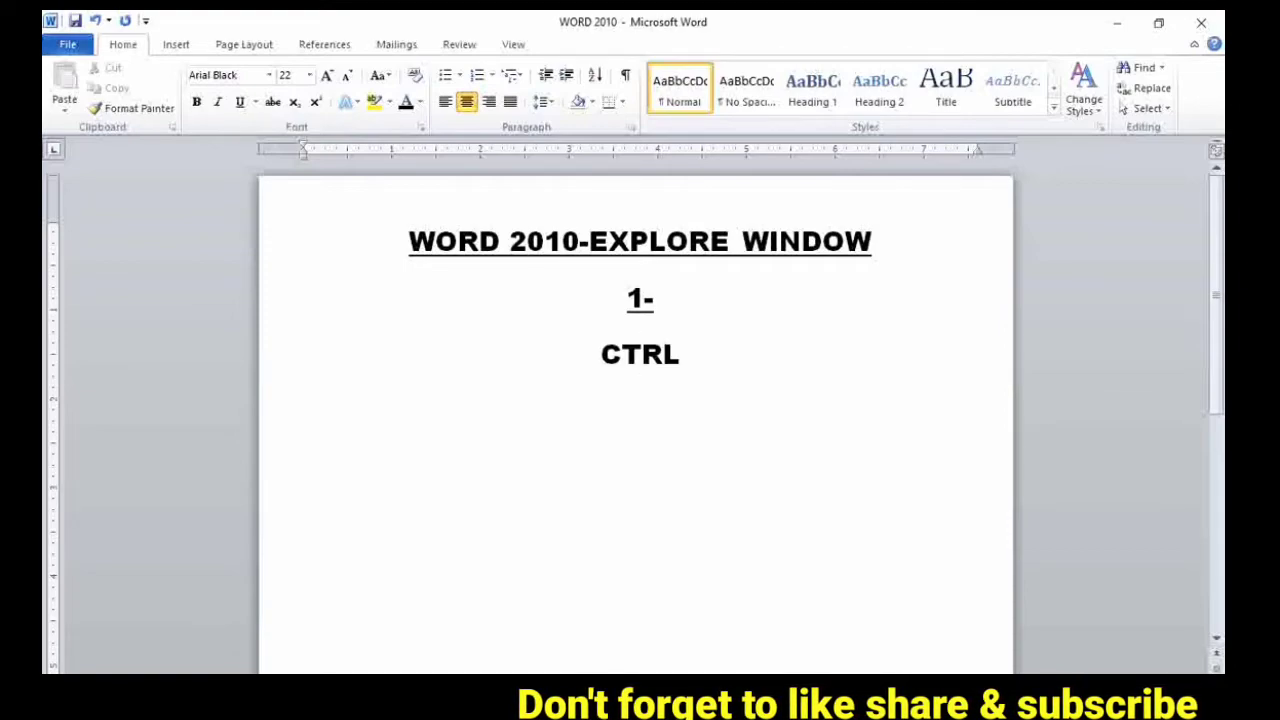
{"action": "type", "text": "+P"}
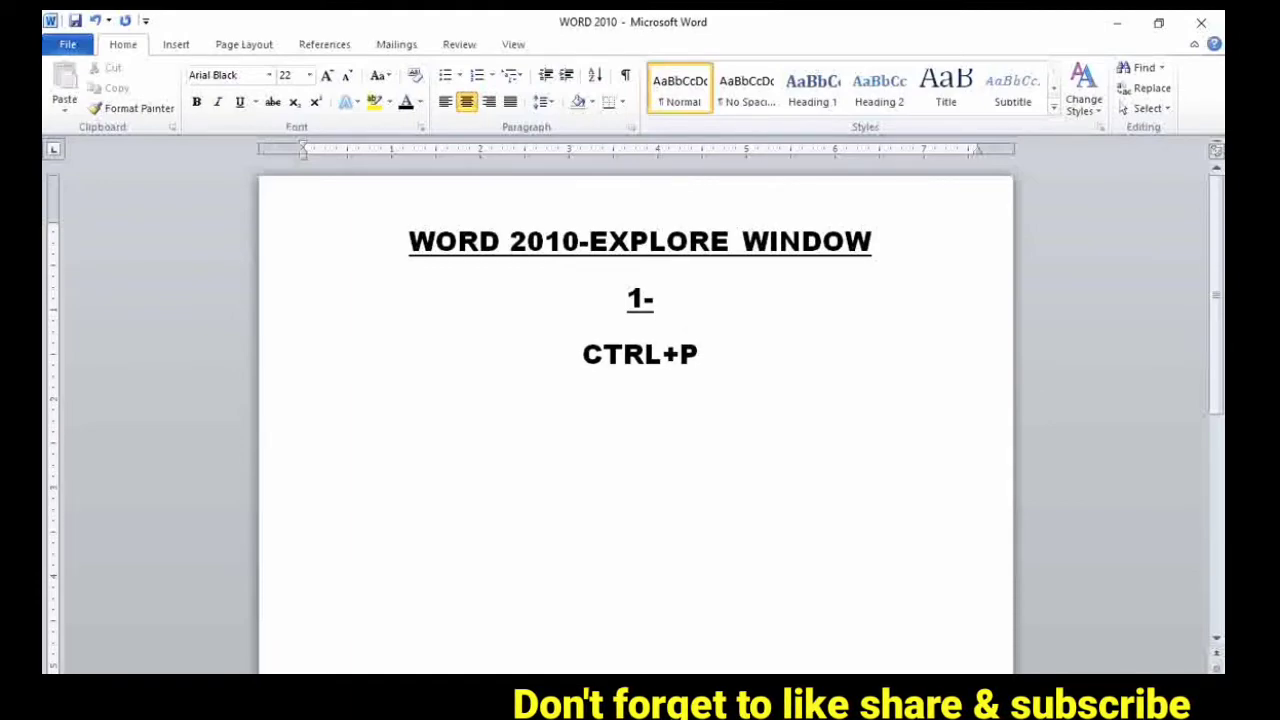
{"action": "type", "text": "  =PRINT"}
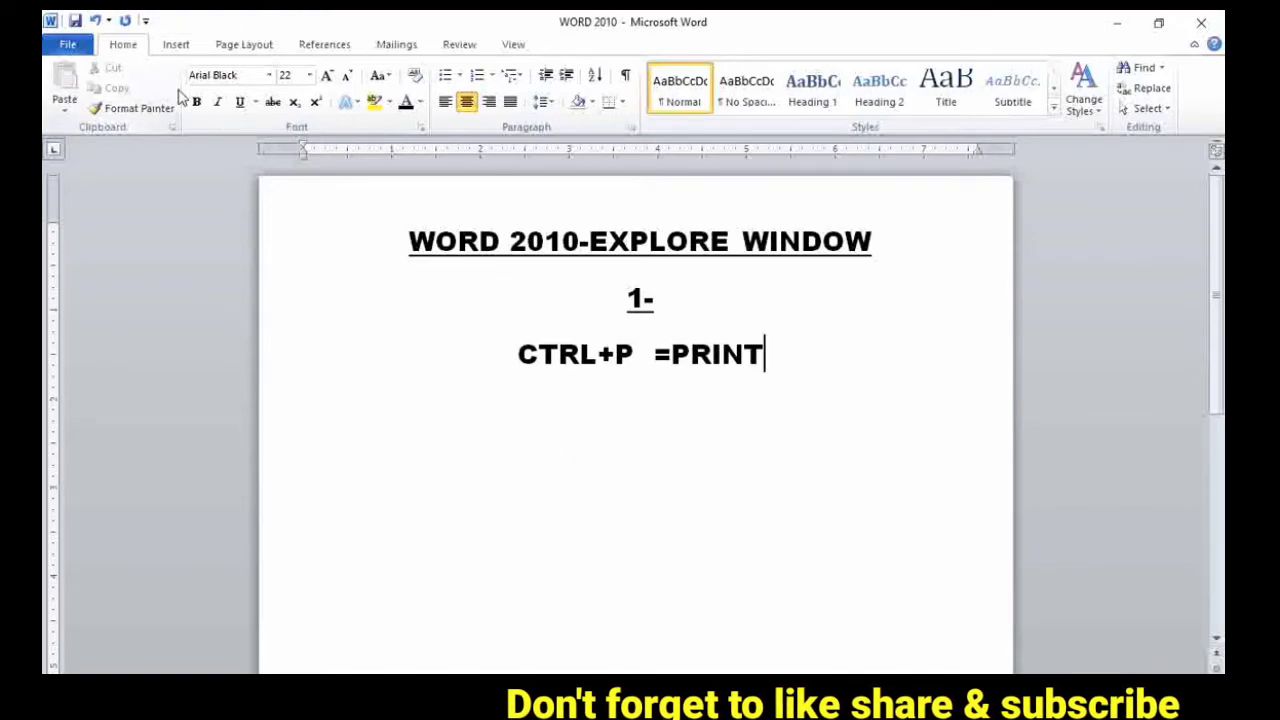
{"action": "key", "text": "ctrl+p"}
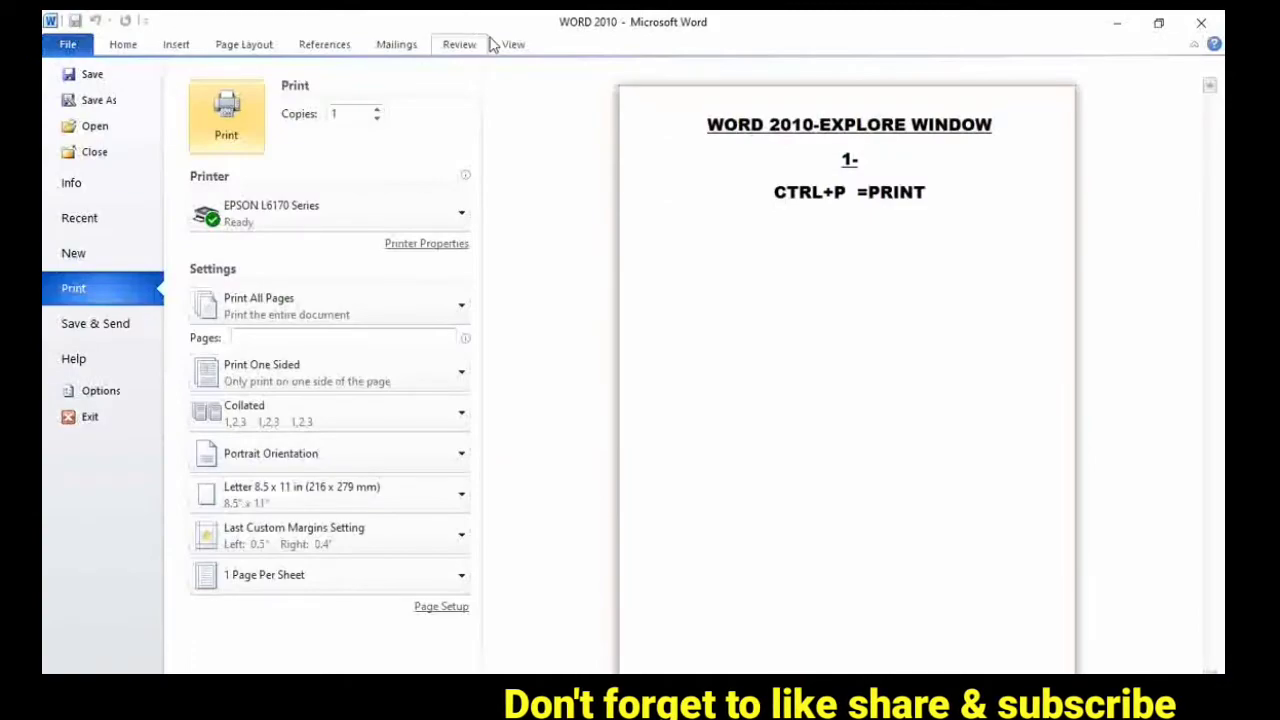
{"action": "left_click", "coordinate": [512, 44]}
{"action": "left_click", "coordinate": [67, 44]}
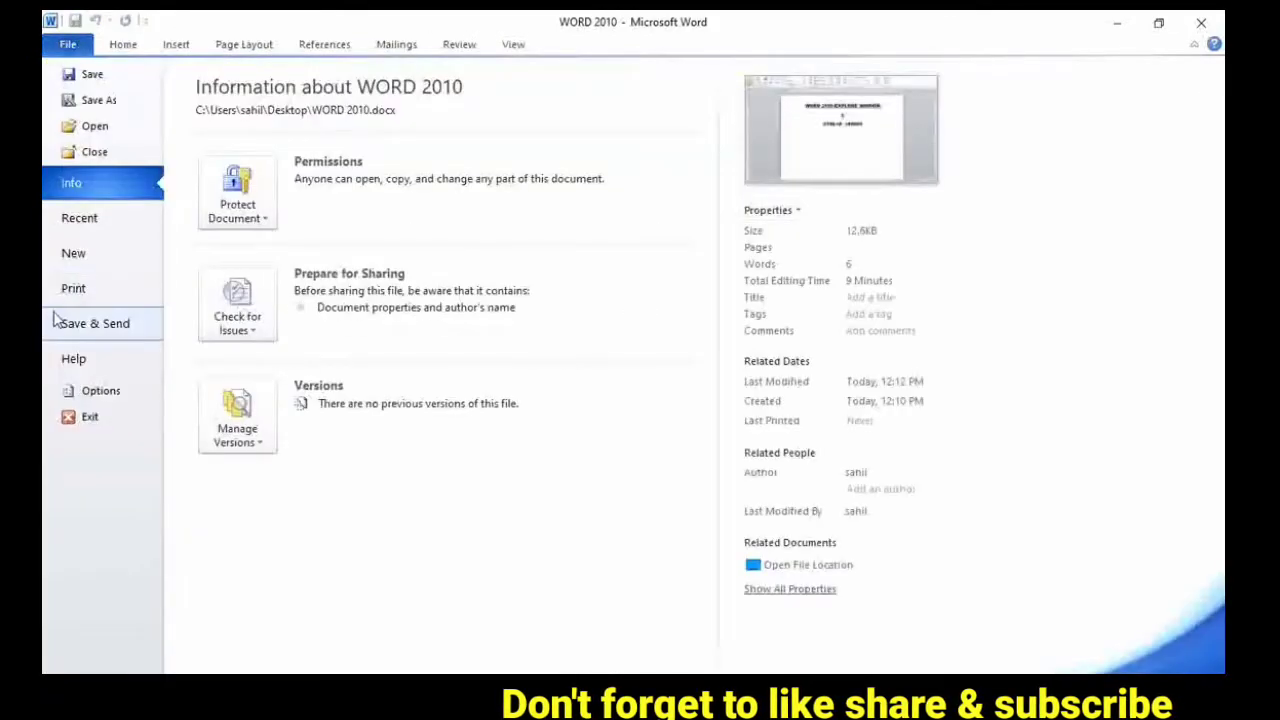
{"action": "left_click", "coordinate": [70, 286]}
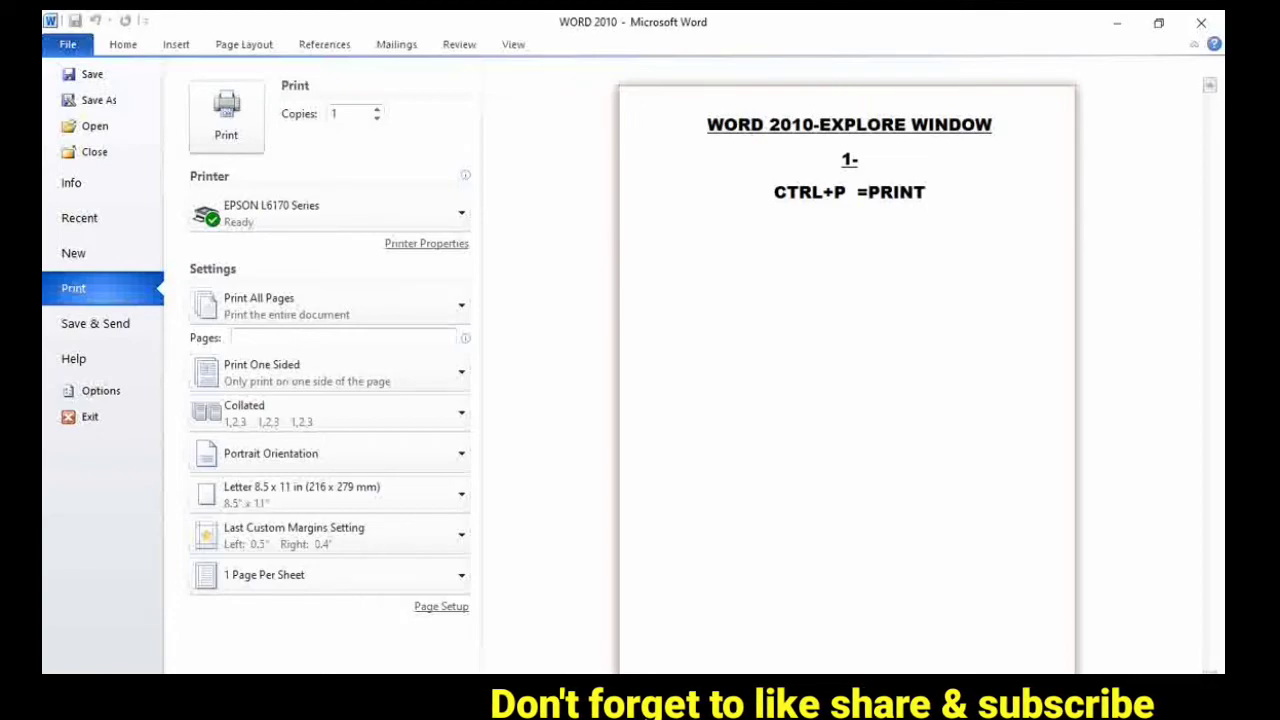
{"action": "scroll", "coordinate": [845, 380], "scroll_direction": "down", "scroll_amount": 2}
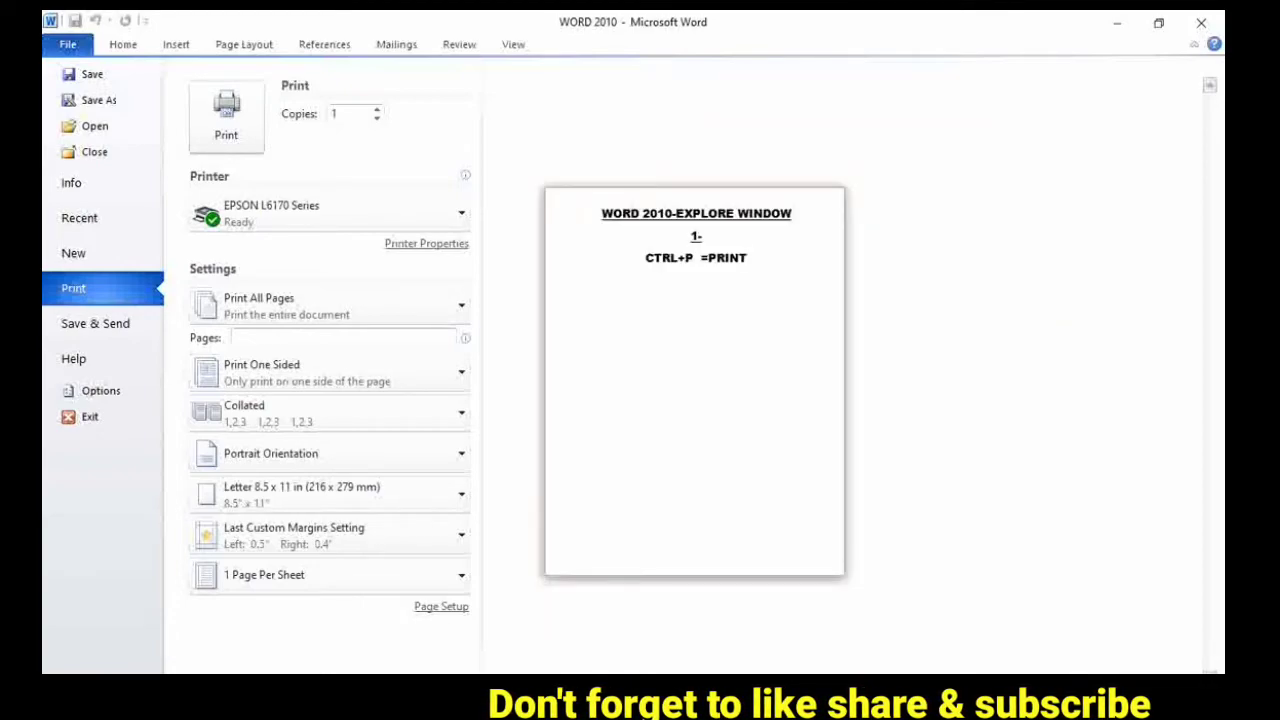
{"action": "scroll", "coordinate": [846, 380], "scroll_direction": "up", "scroll_amount": 2}
{"action": "scroll", "coordinate": [846, 380], "scroll_direction": "up", "scroll_amount": 1}
{"action": "scroll", "coordinate": [846, 380], "scroll_direction": "up", "scroll_amount": 1}
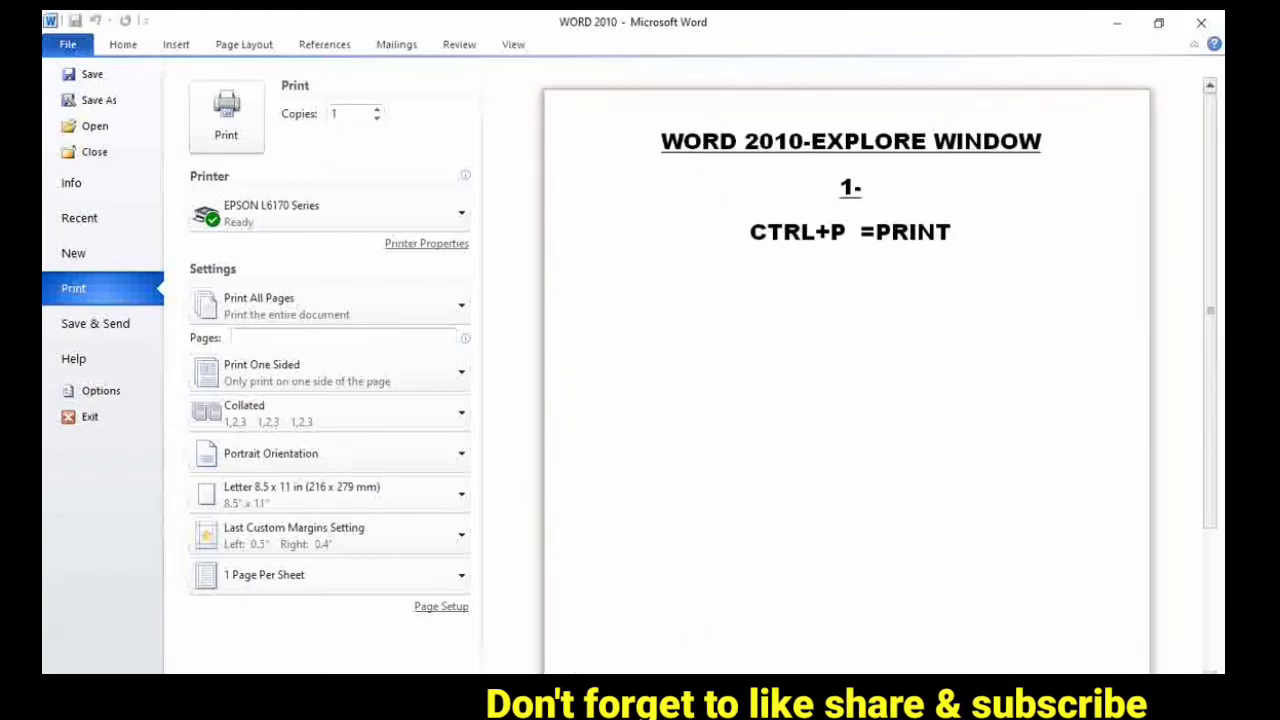
{"action": "scroll", "coordinate": [846, 380], "scroll_direction": "down", "scroll_amount": 1}
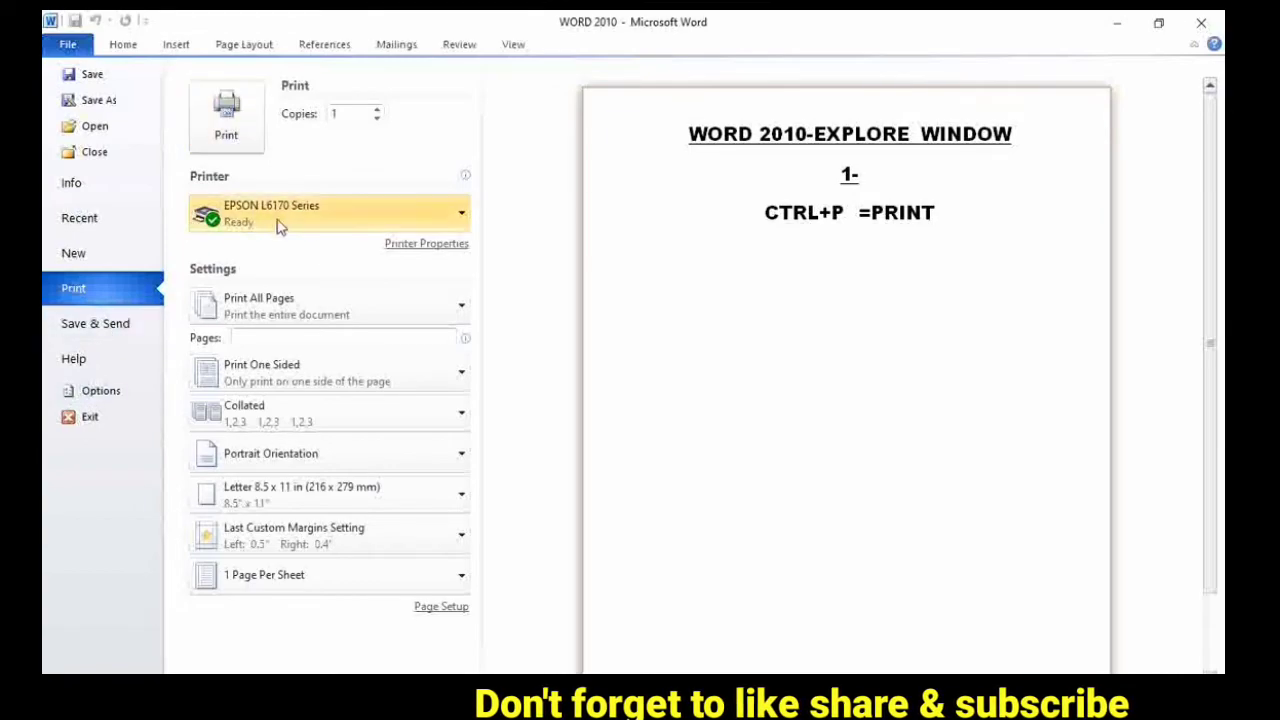
{"action": "left_click", "coordinate": [462, 214]}
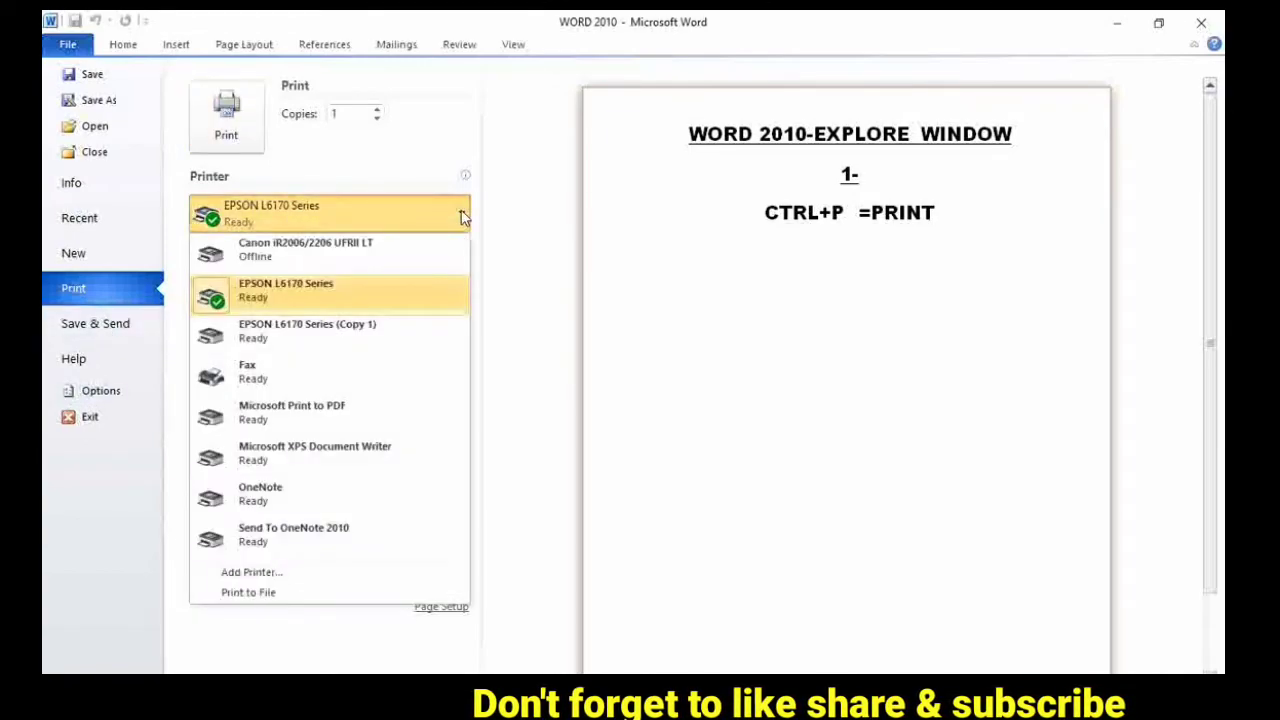
{"action": "left_click", "coordinate": [462, 217]}
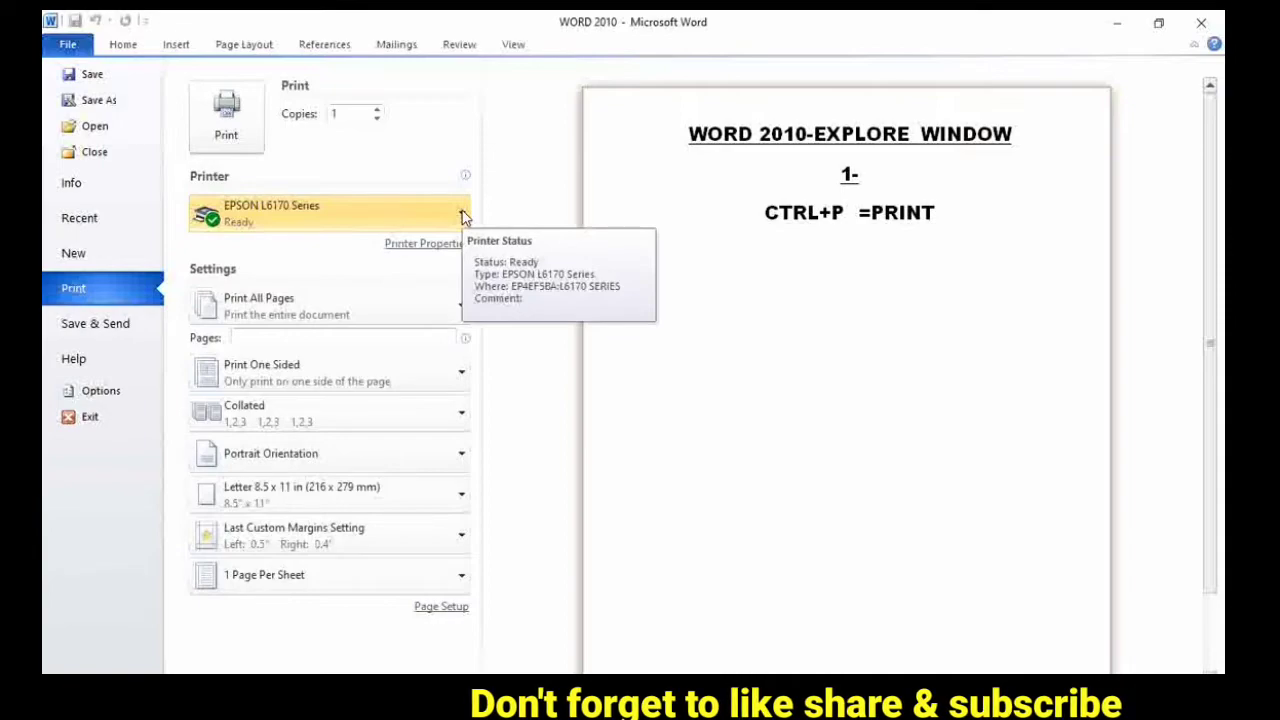
{"action": "left_click", "coordinate": [463, 217]}
{"action": "left_click", "coordinate": [465, 217]}
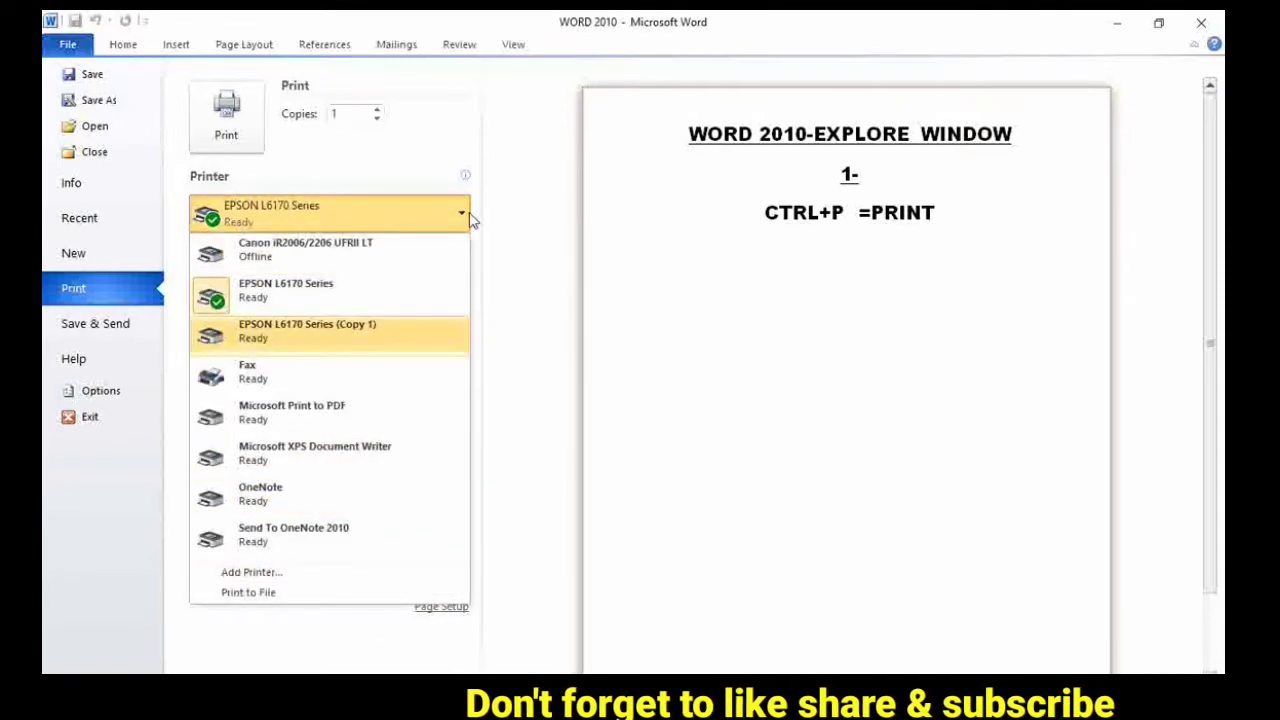
{"action": "left_click", "coordinate": [471, 215]}
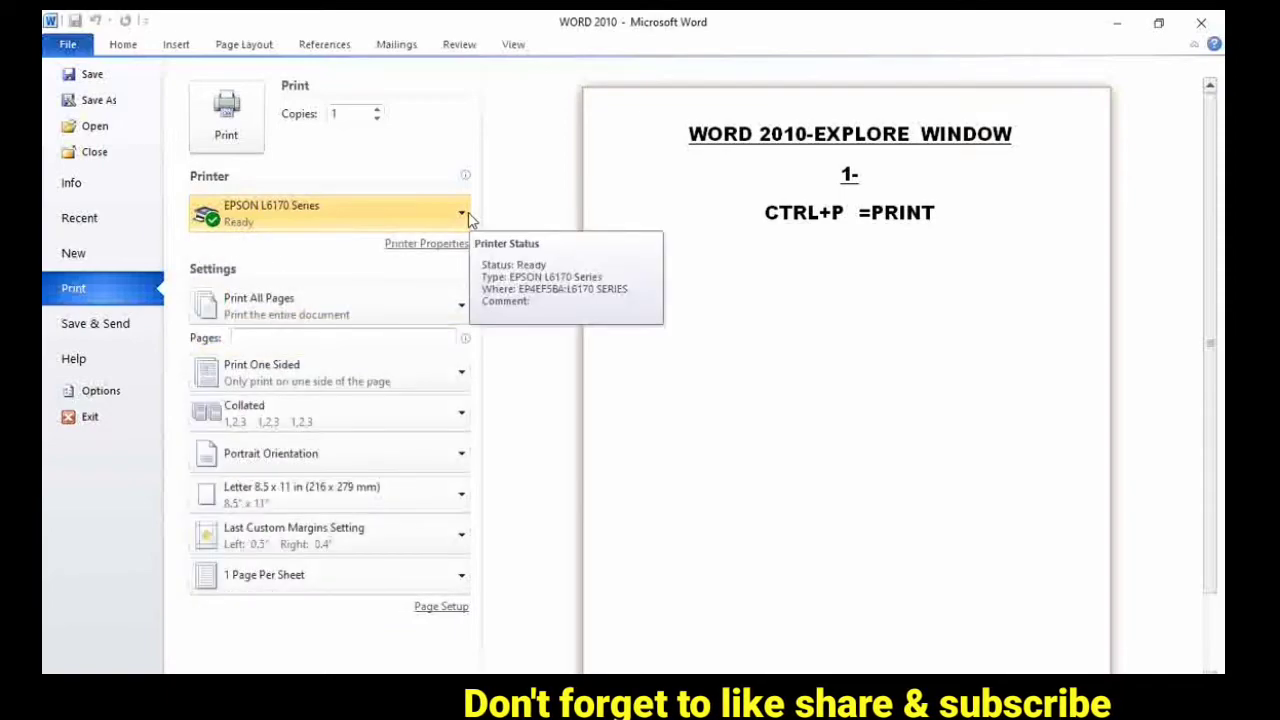
{"action": "left_click", "coordinate": [353, 114]}
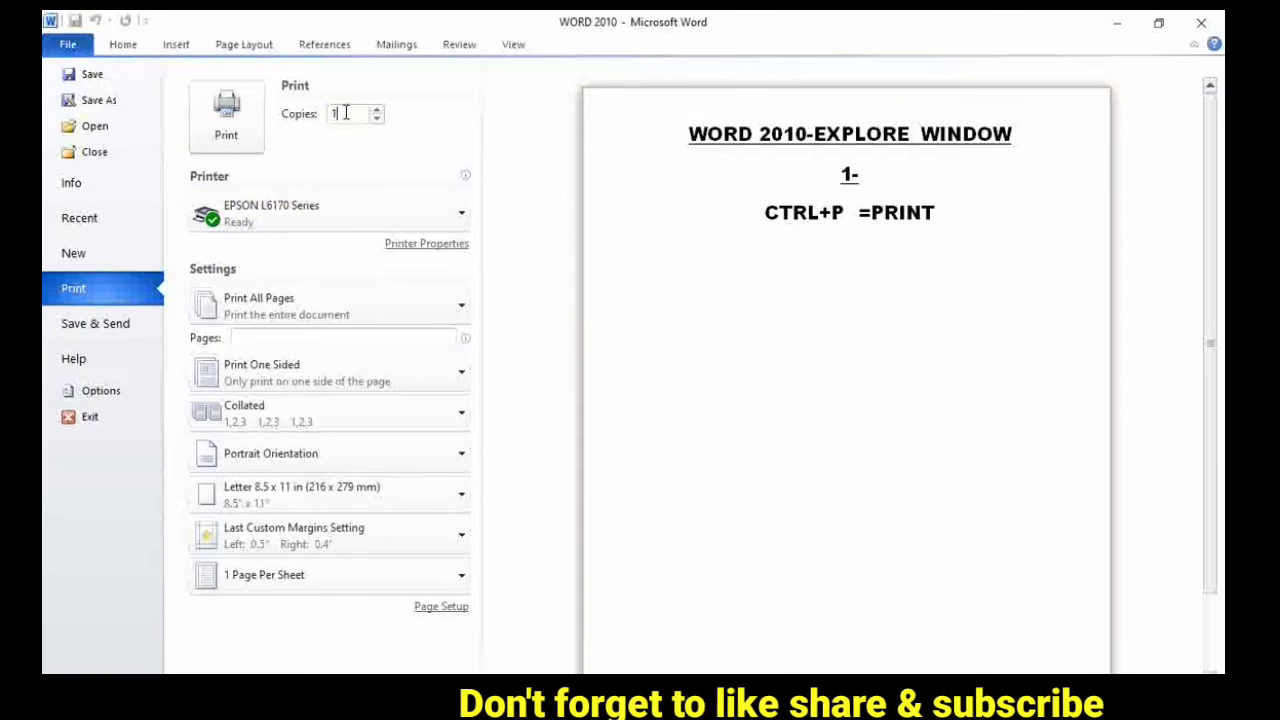
{"action": "left_click", "coordinate": [461, 318]}
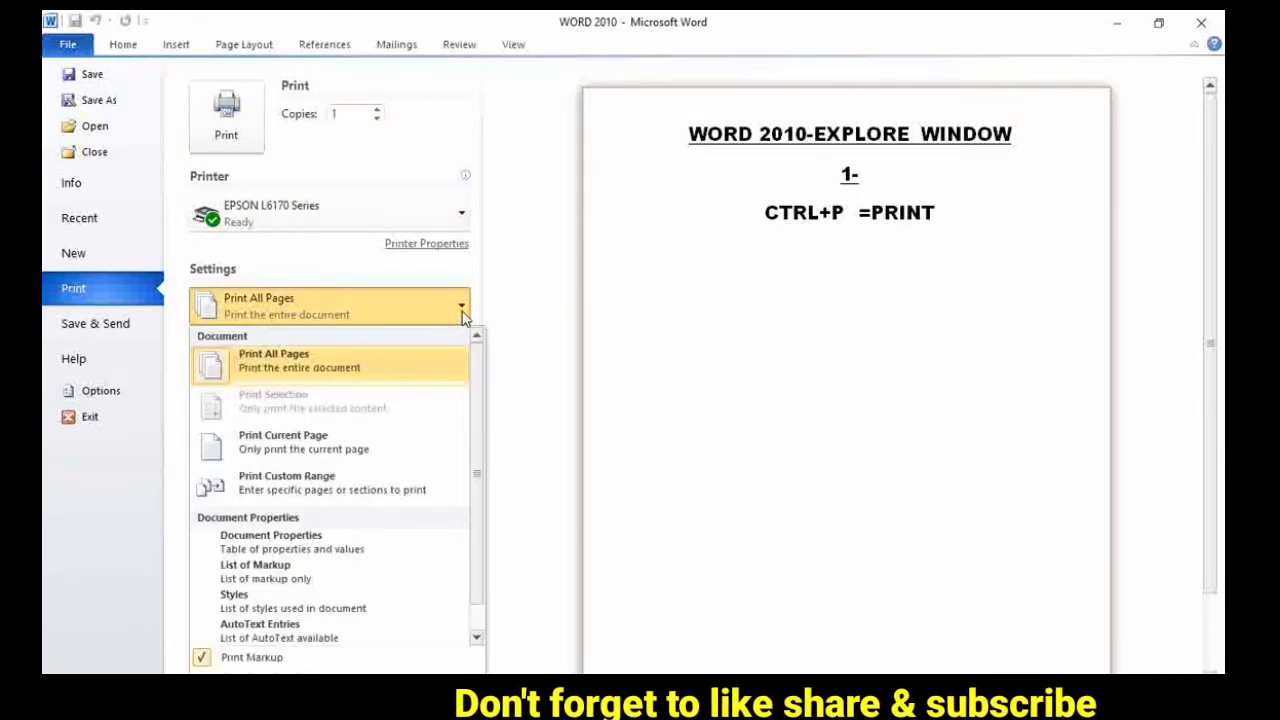
{"action": "left_click", "coordinate": [463, 318]}
{"action": "left_click", "coordinate": [451, 310]}
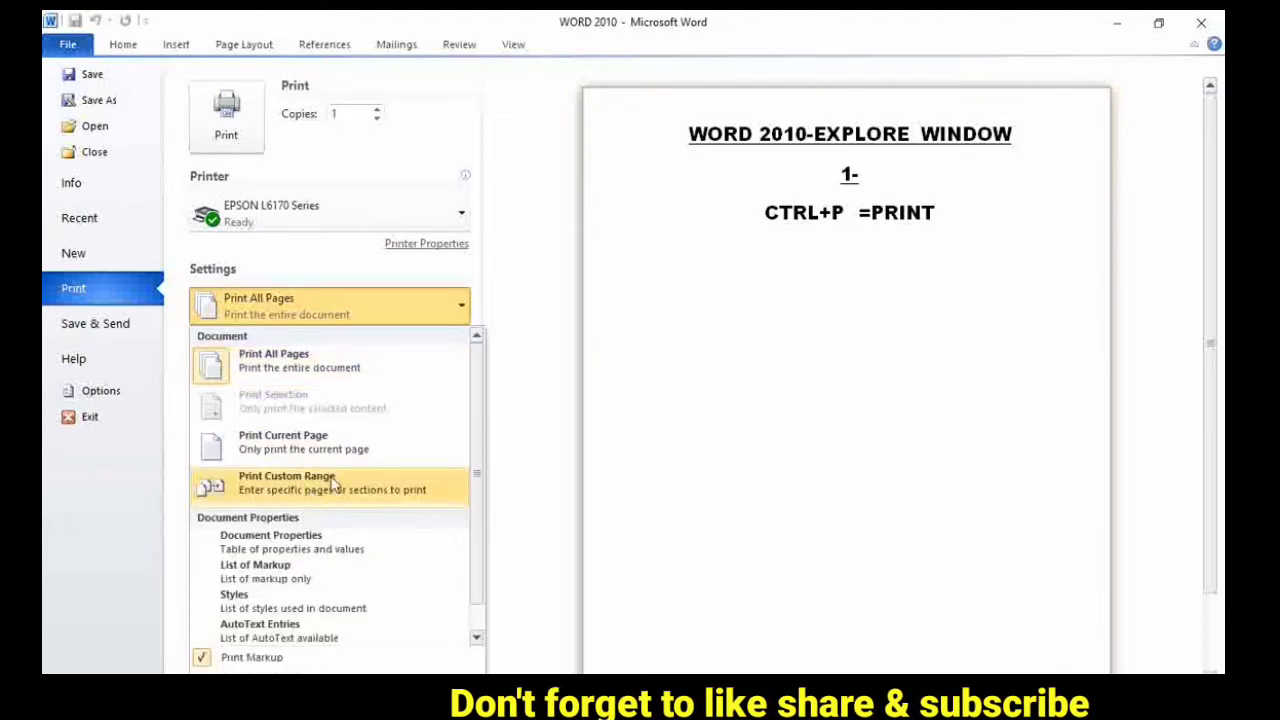
{"action": "left_click", "coordinate": [520, 266]}
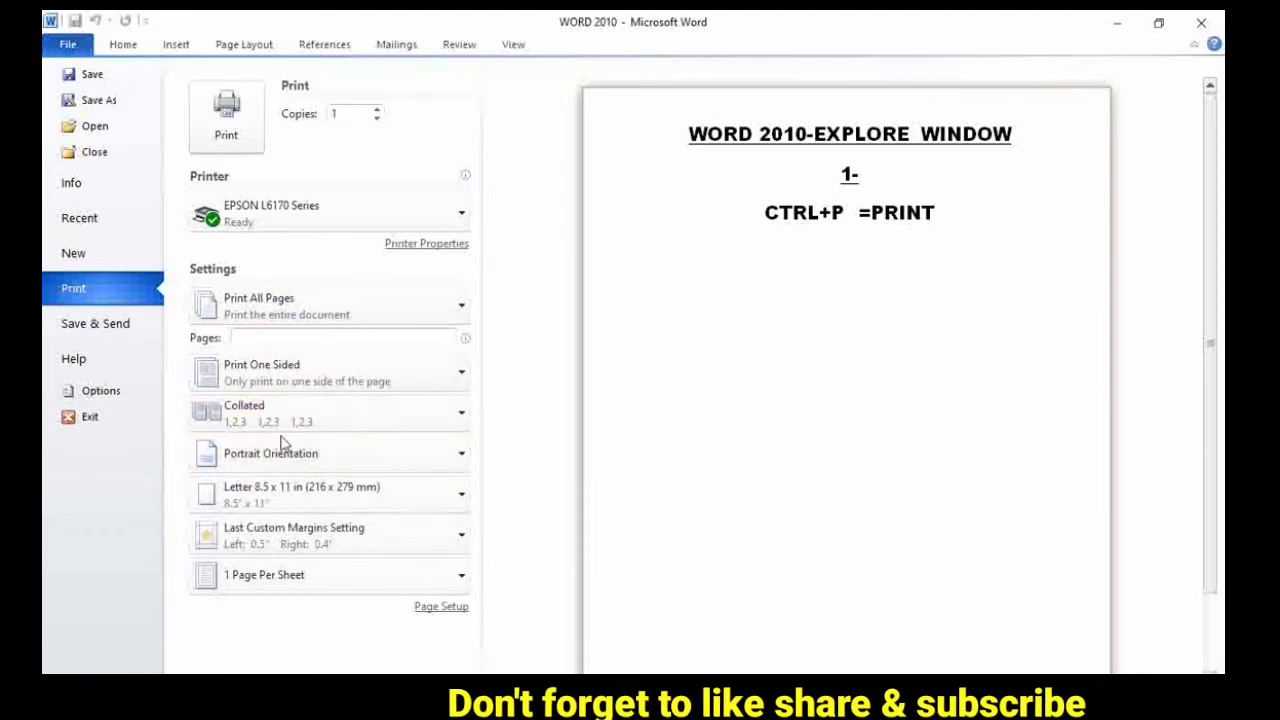
{"action": "left_click", "coordinate": [296, 376]}
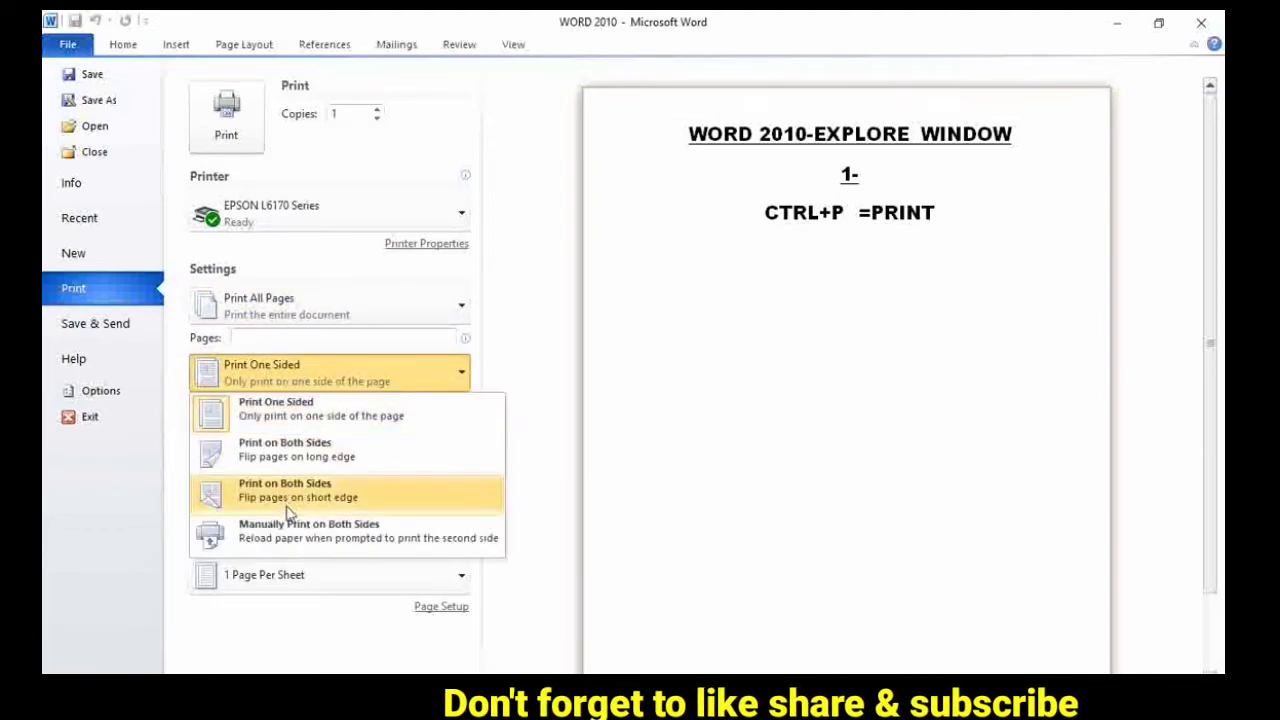
{"action": "left_click", "coordinate": [462, 374]}
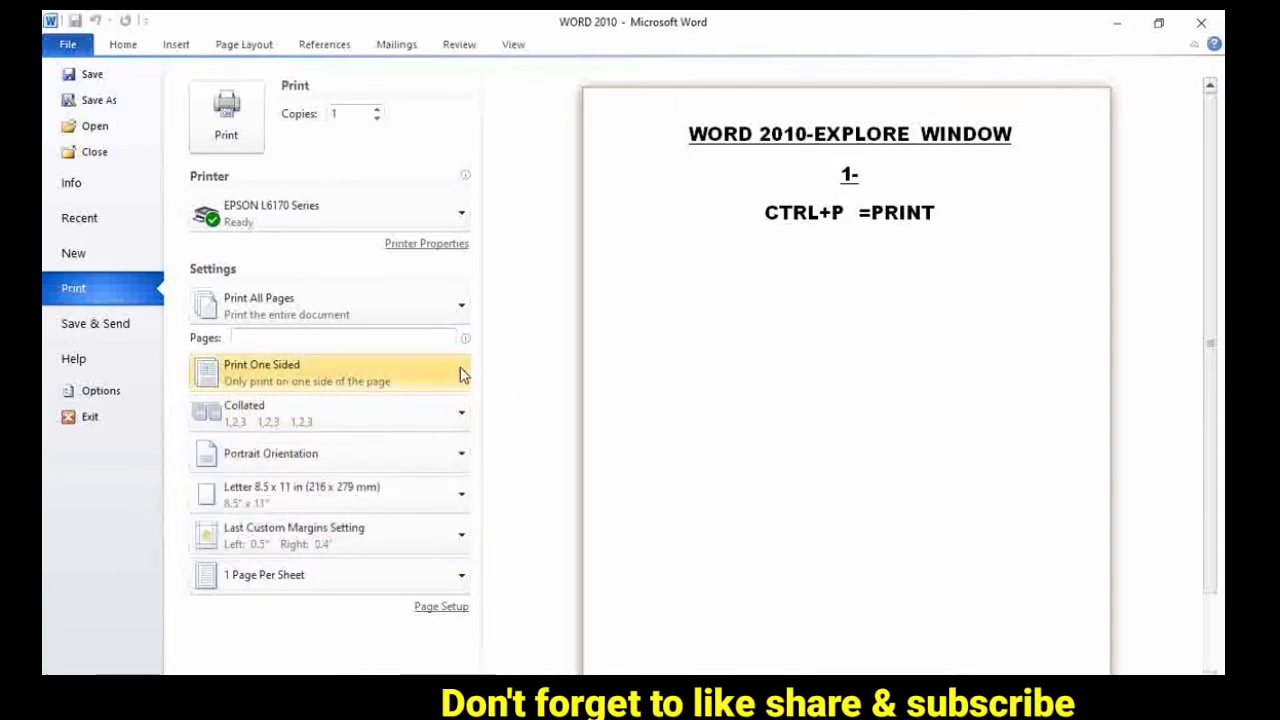
Switch the printout to Landscape and back to Portrait, keeping Letter paper and the current margins.
{"action": "left_click", "coordinate": [461, 458]}
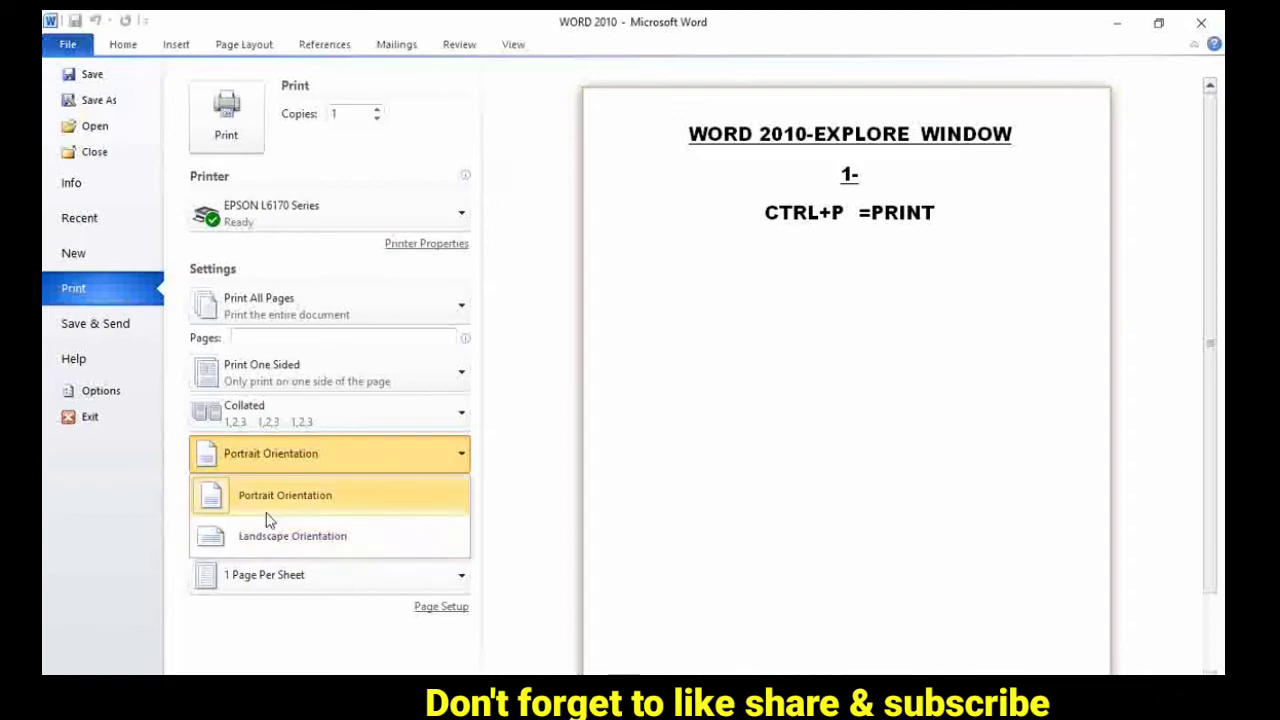
{"action": "left_click", "coordinate": [312, 538]}
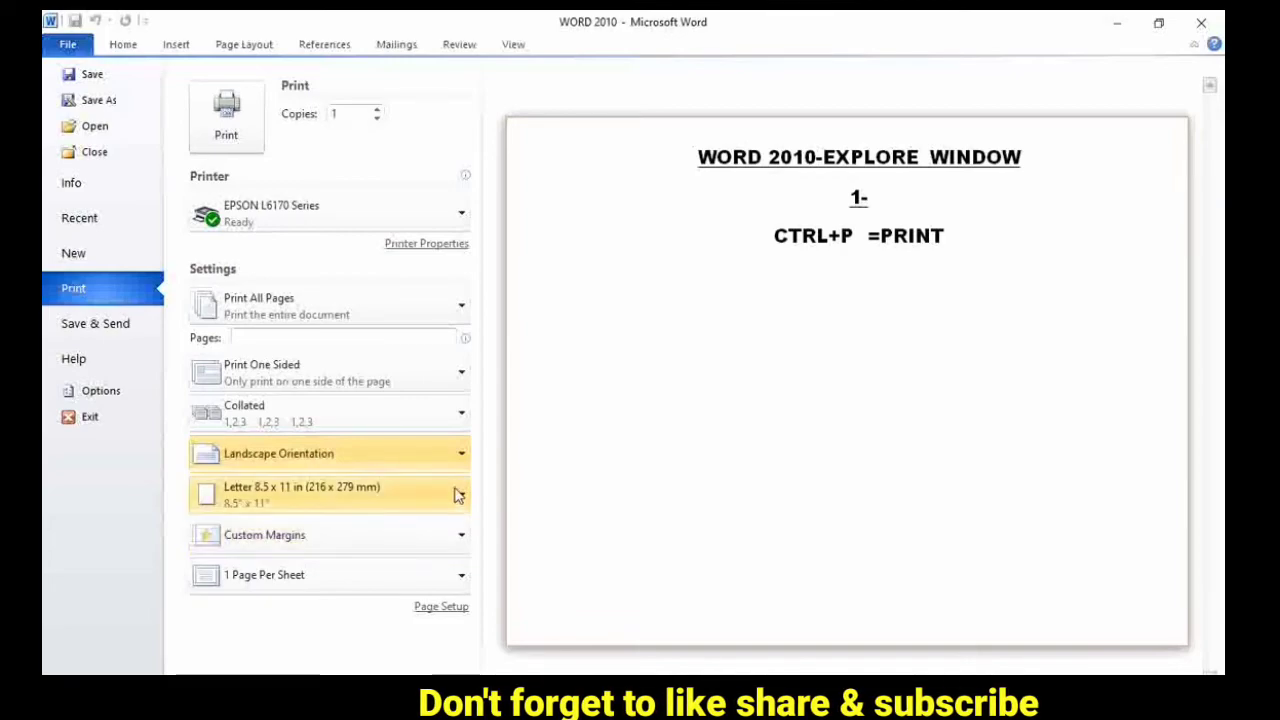
{"action": "left_click", "coordinate": [461, 455]}
{"action": "left_click", "coordinate": [354, 506]}
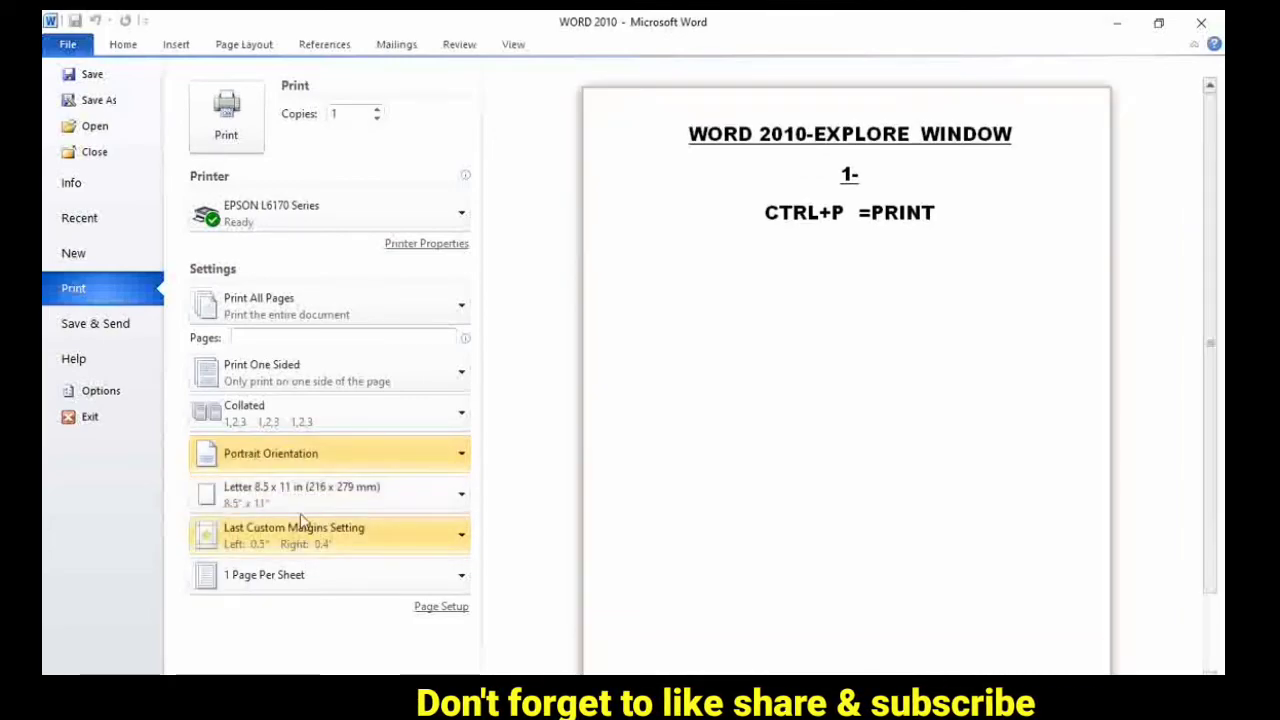
{"action": "left_click", "coordinate": [458, 494]}
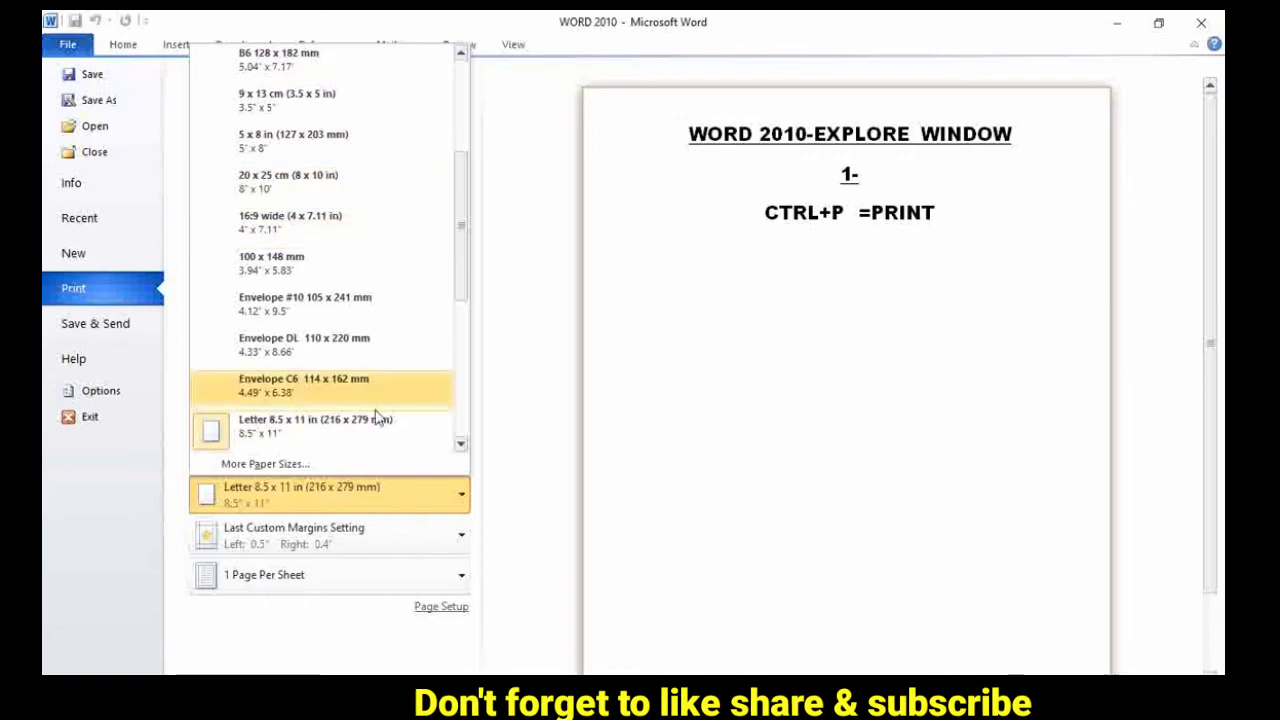
{"action": "left_click", "coordinate": [450, 500]}
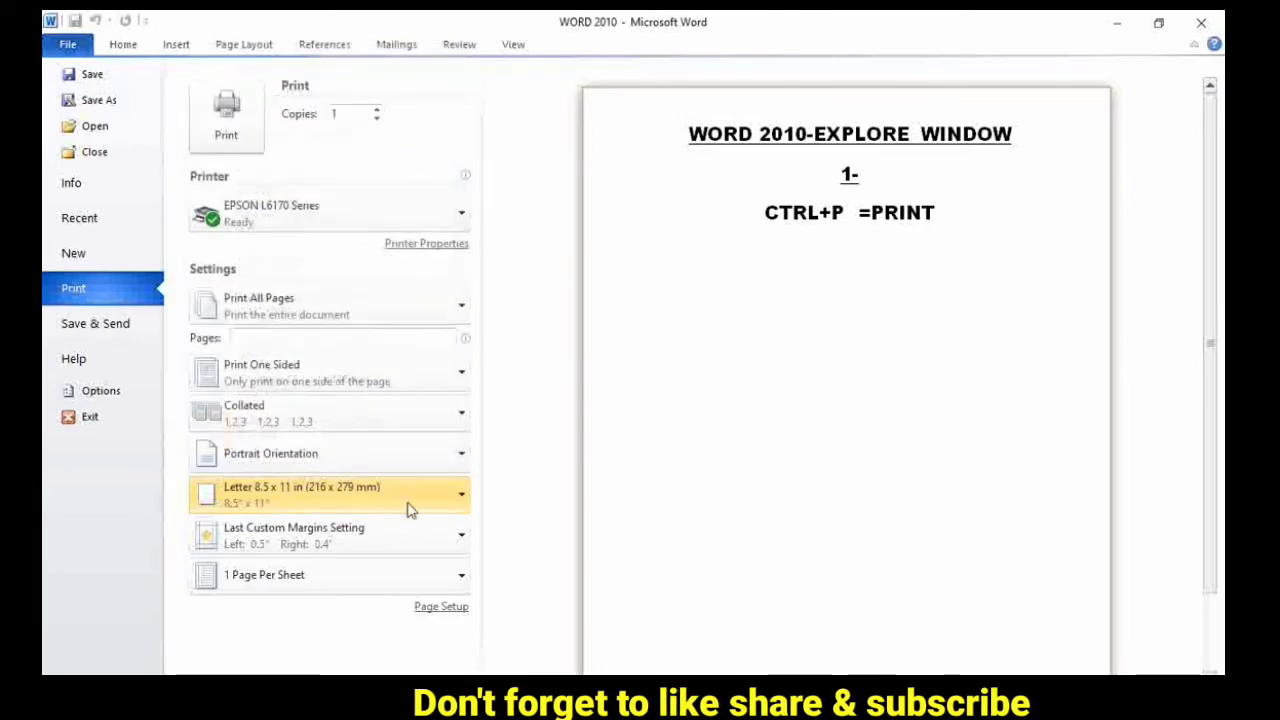
{"action": "left_click", "coordinate": [462, 540]}
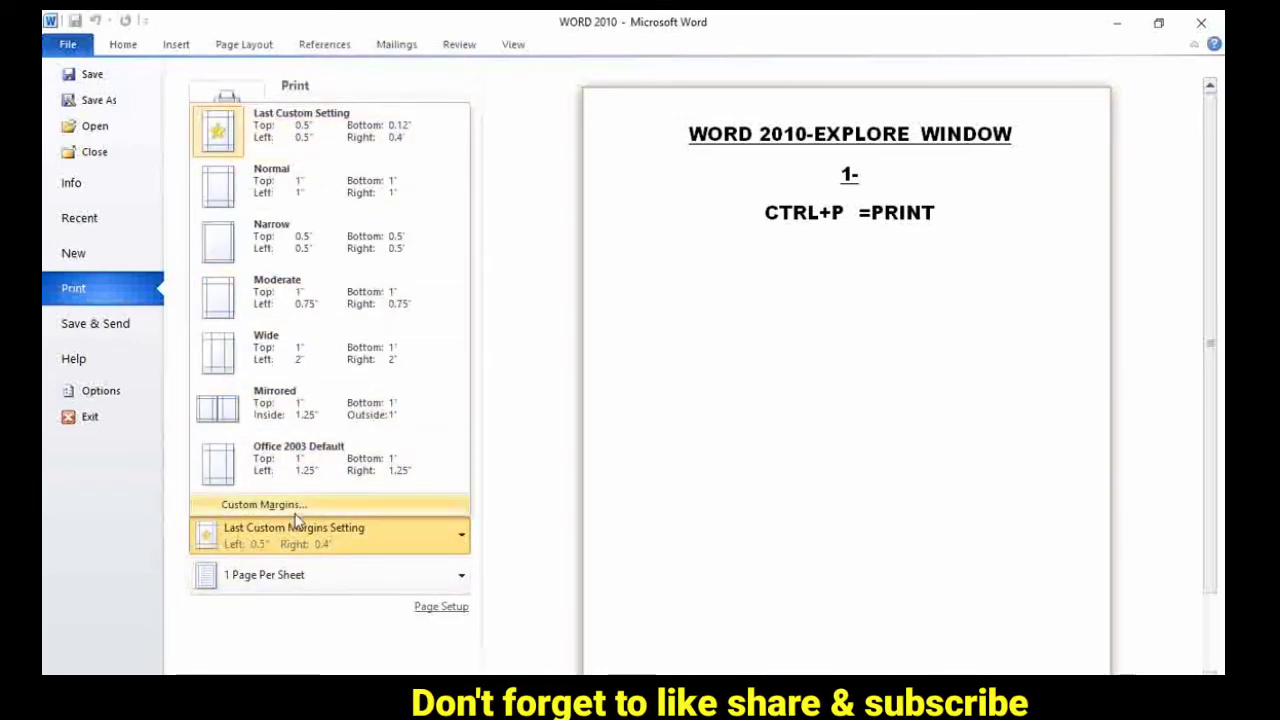
{"action": "left_click", "coordinate": [458, 537]}
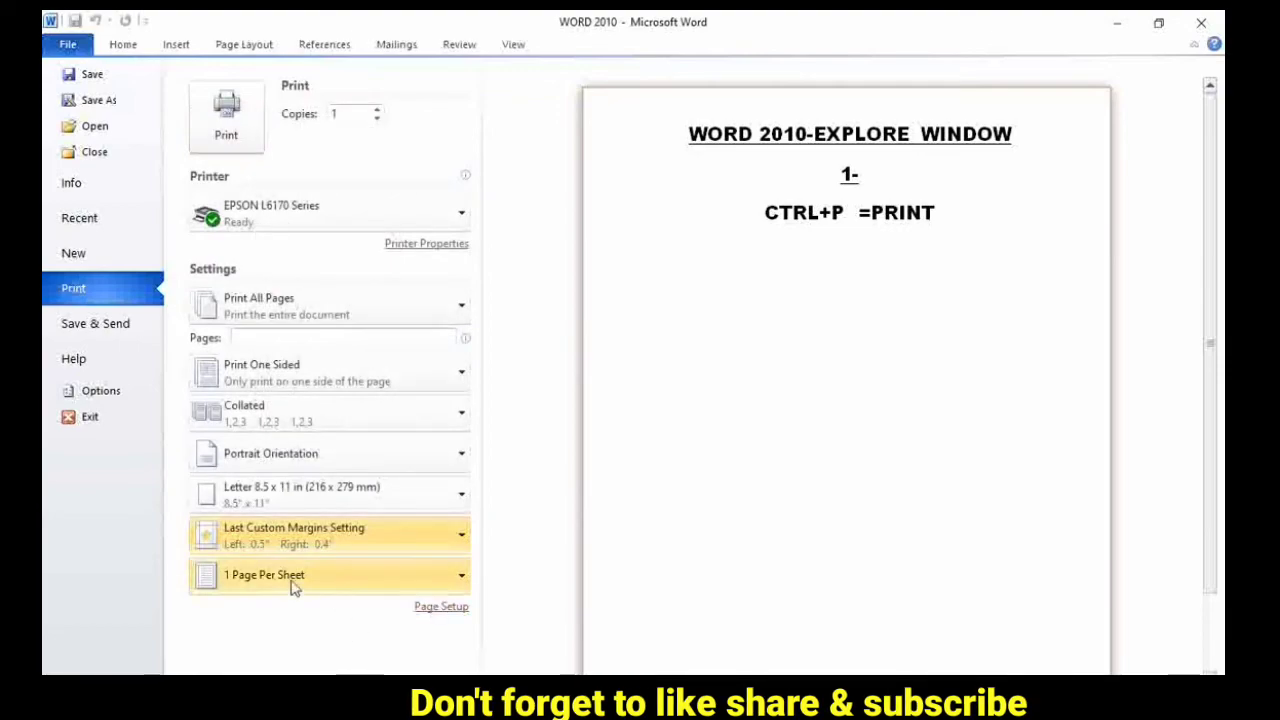
Try 2, 4, 6 and 16 pages per sheet, reset to 1, and open Page Setup.
{"action": "left_click", "coordinate": [458, 578]}
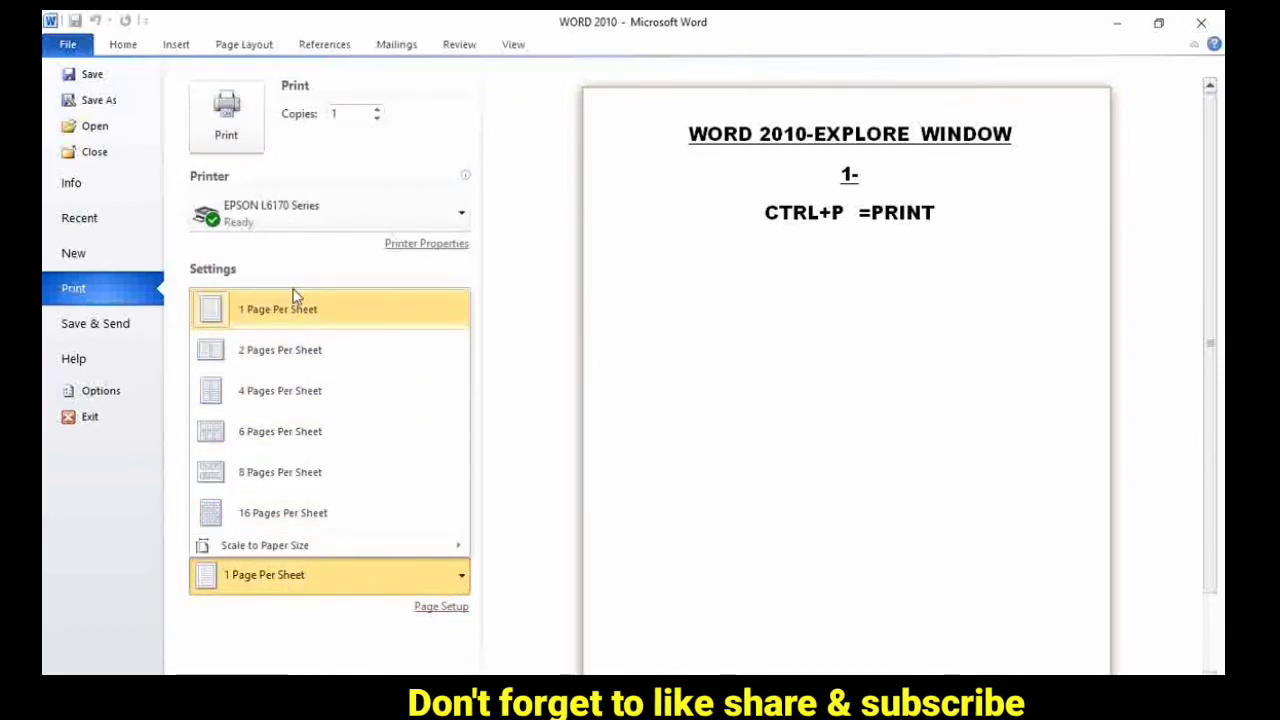
{"action": "left_click", "coordinate": [289, 358]}
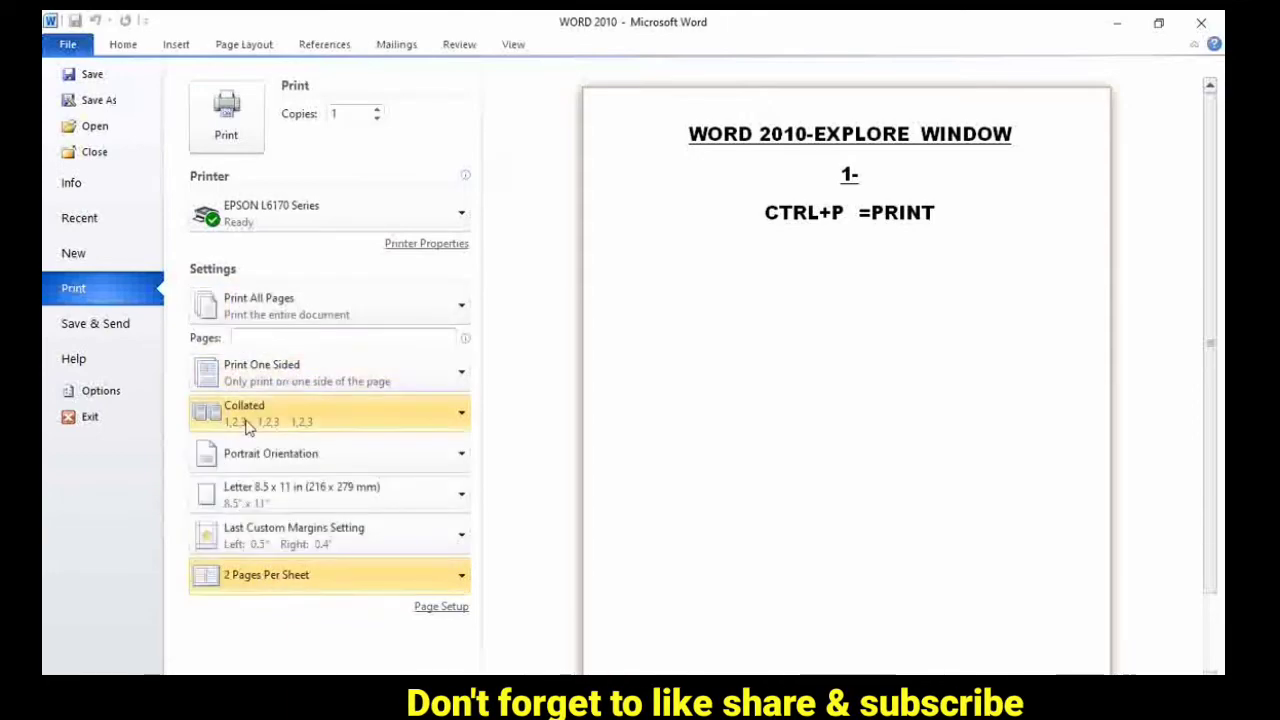
{"action": "left_click", "coordinate": [400, 586]}
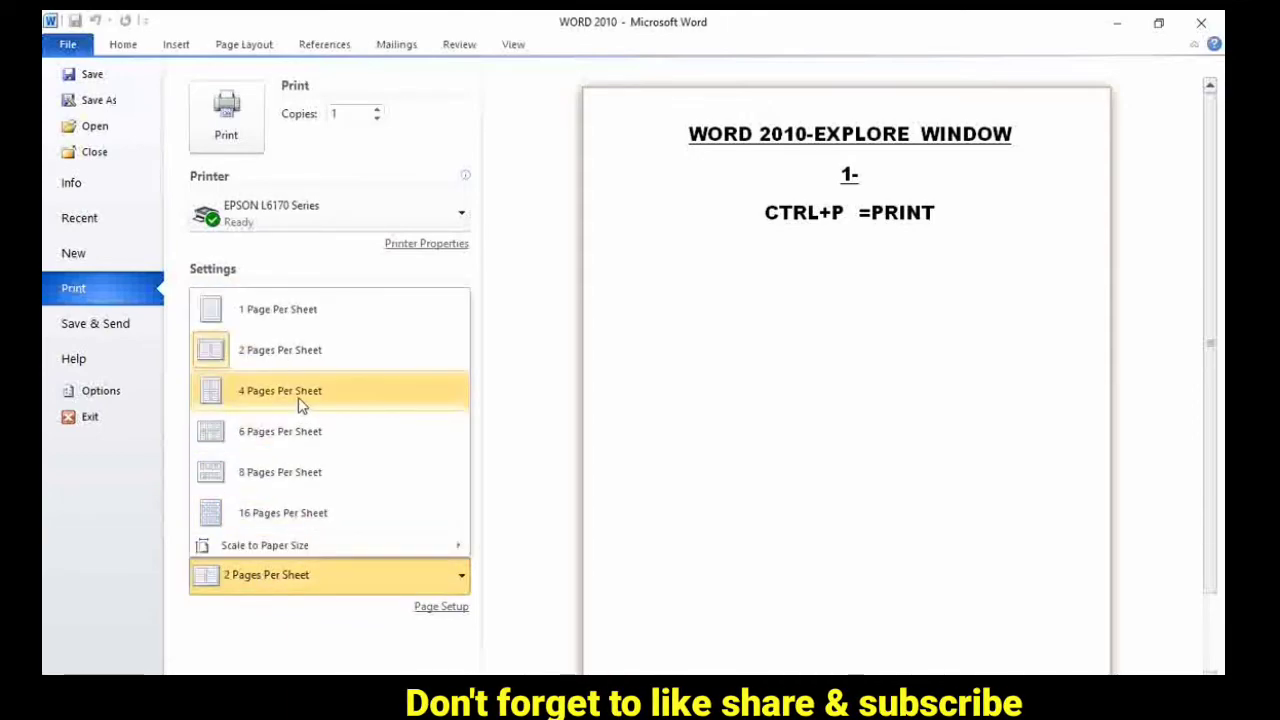
{"action": "left_click", "coordinate": [300, 400]}
{"action": "left_click", "coordinate": [401, 580]}
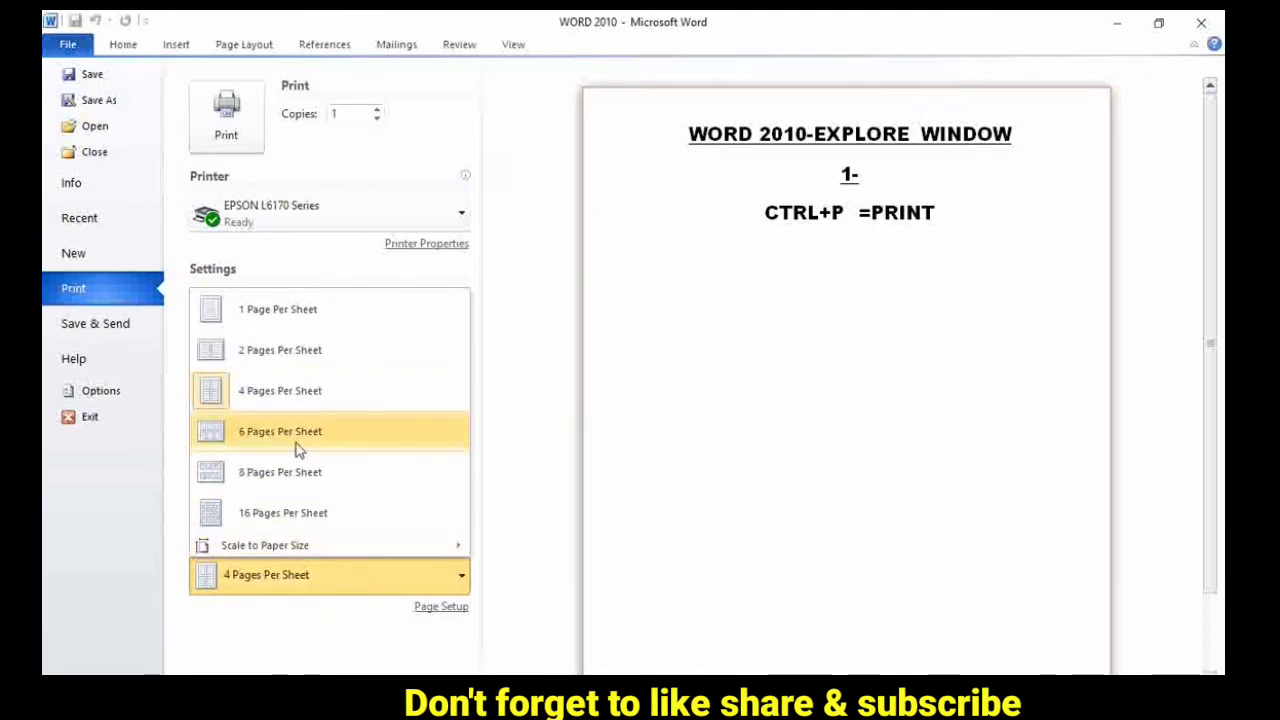
{"action": "left_click", "coordinate": [295, 431]}
{"action": "left_click", "coordinate": [371, 580]}
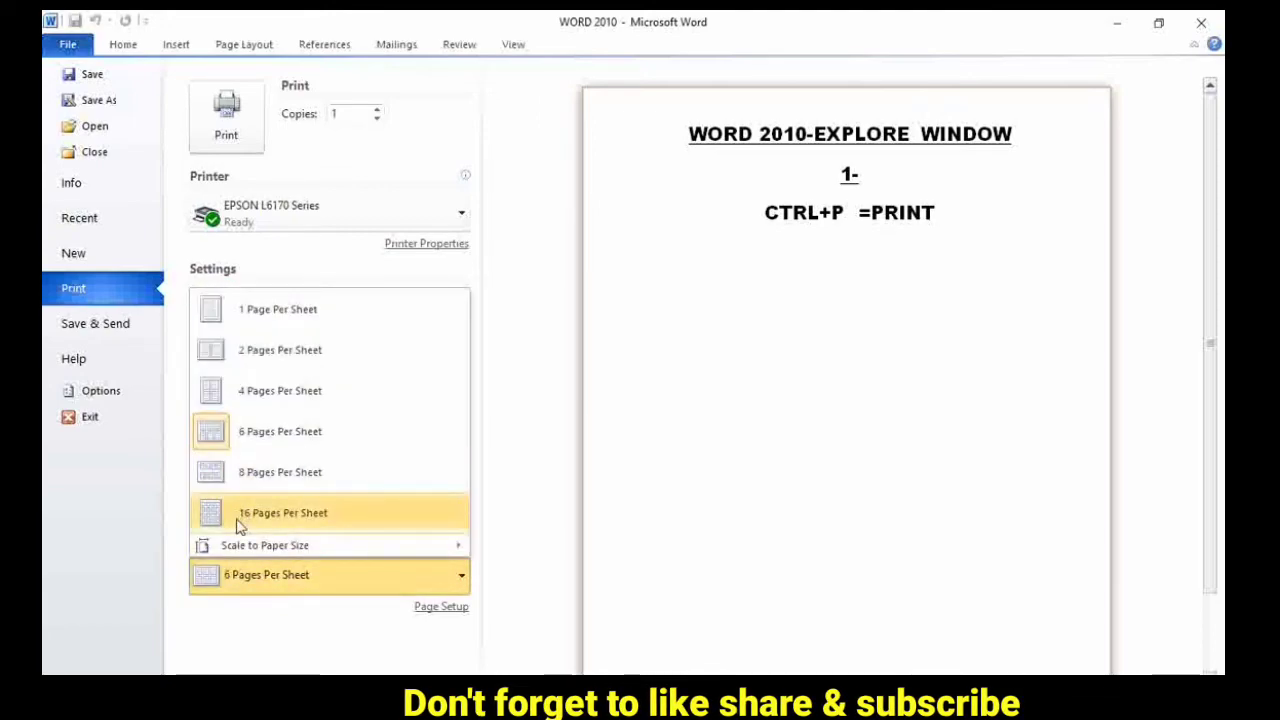
{"action": "left_click", "coordinate": [243, 514]}
{"action": "left_click", "coordinate": [338, 585]}
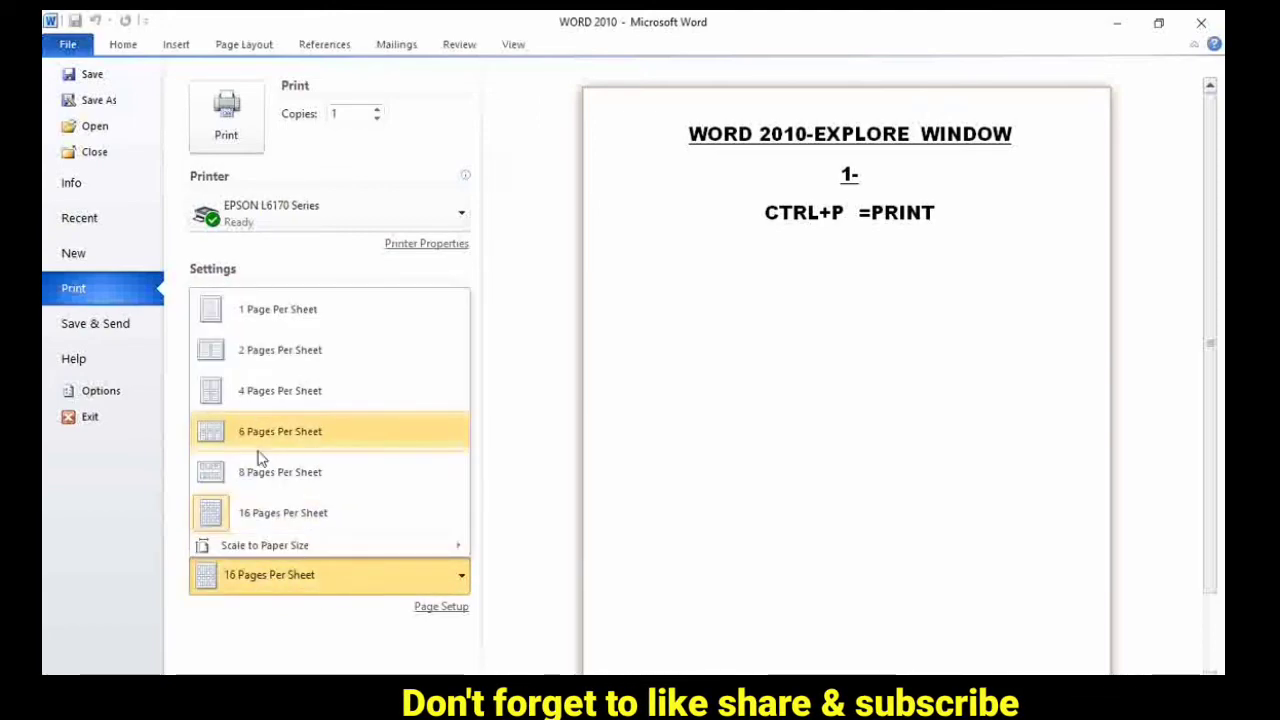
{"action": "left_click", "coordinate": [283, 312]}
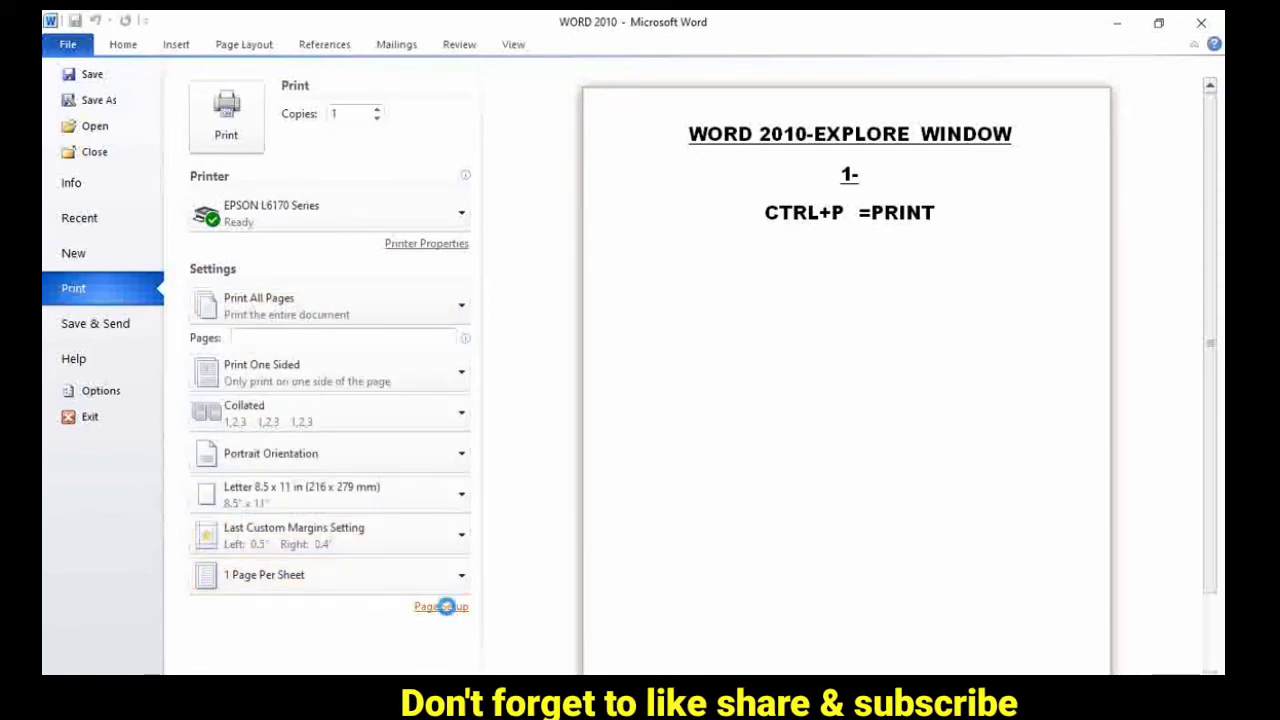
{"action": "left_click", "coordinate": [441, 606]}
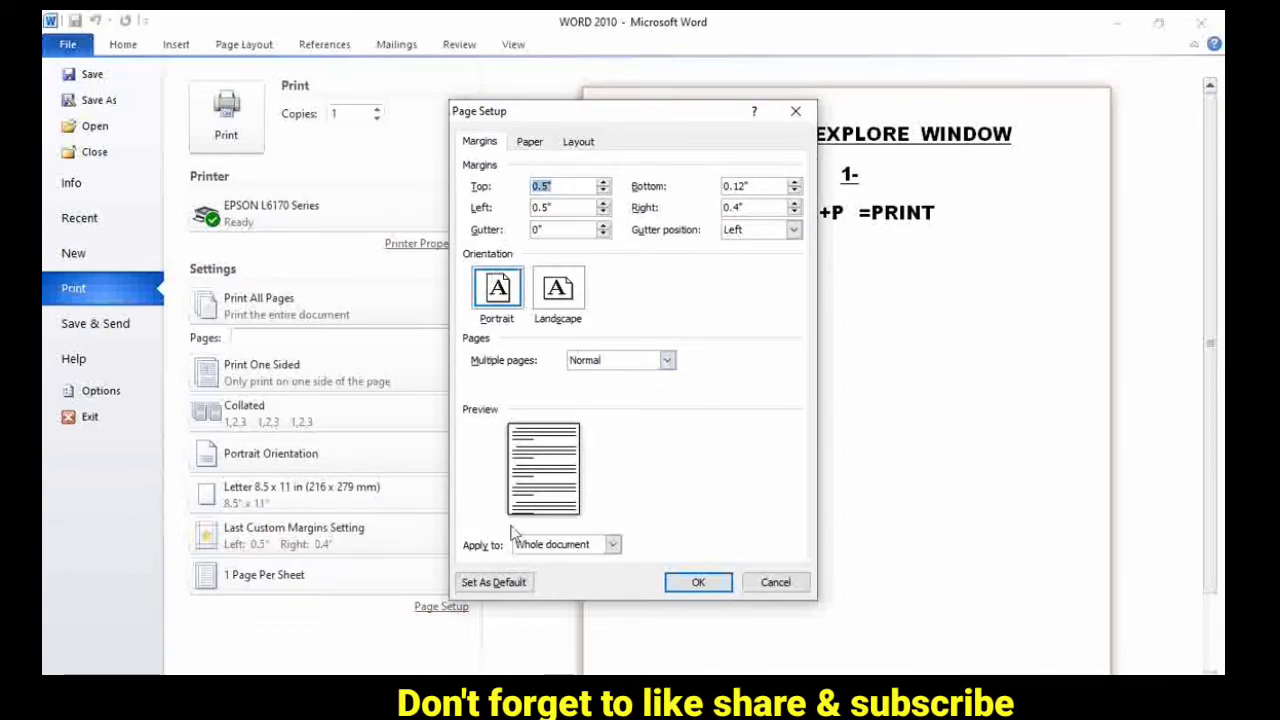
Look over the Paper and Layout tabs of Page Setup, then cancel without applying changes.
{"action": "left_click", "coordinate": [530, 142]}
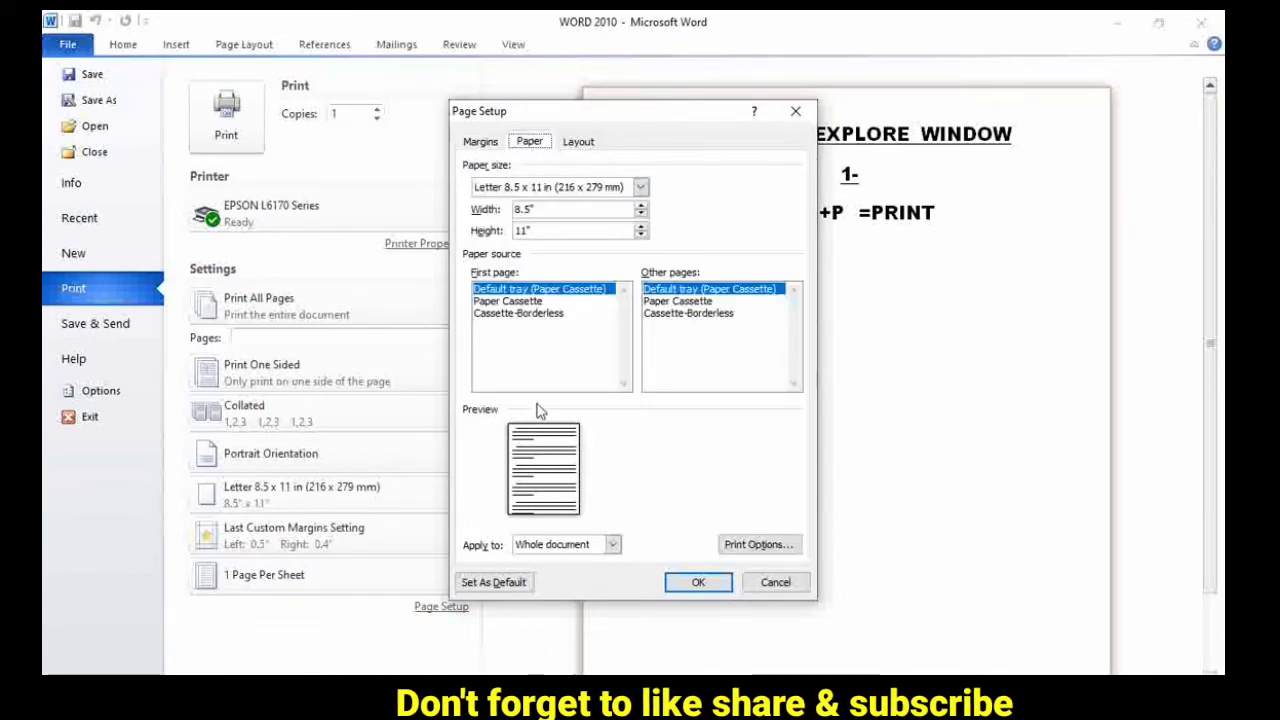
{"action": "left_click", "coordinate": [580, 142]}
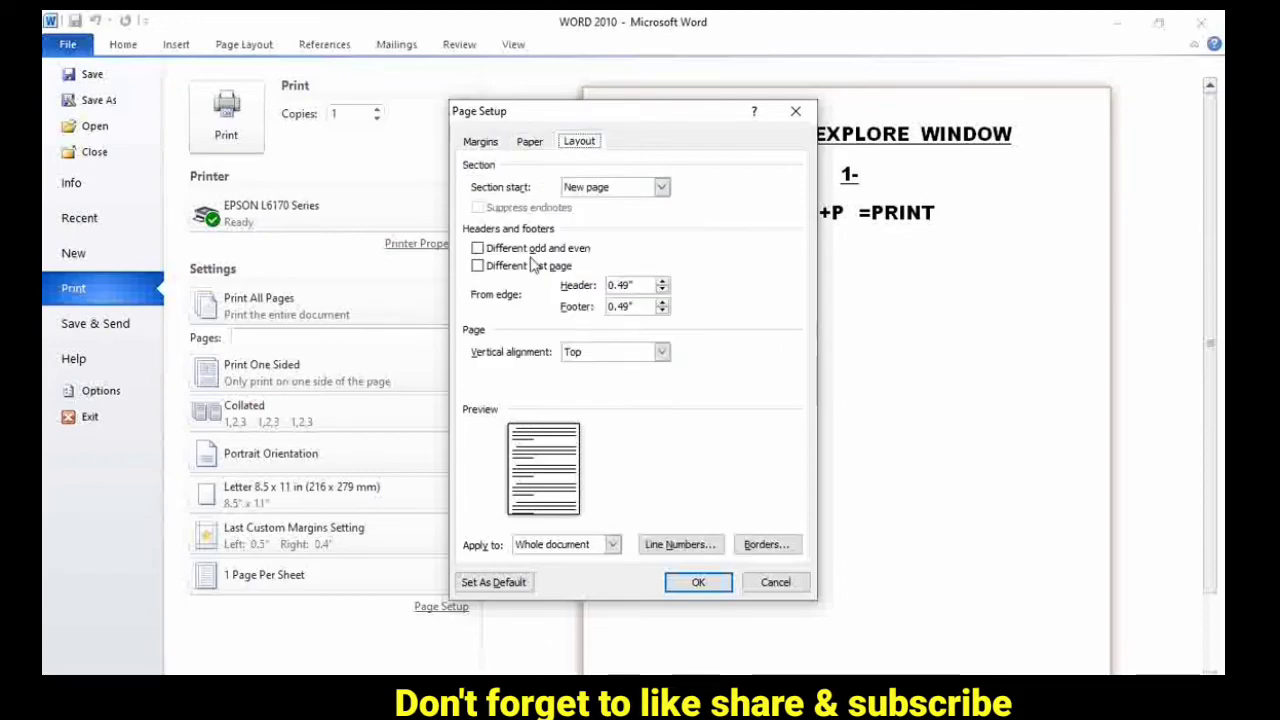
{"action": "left_click", "coordinate": [776, 582]}
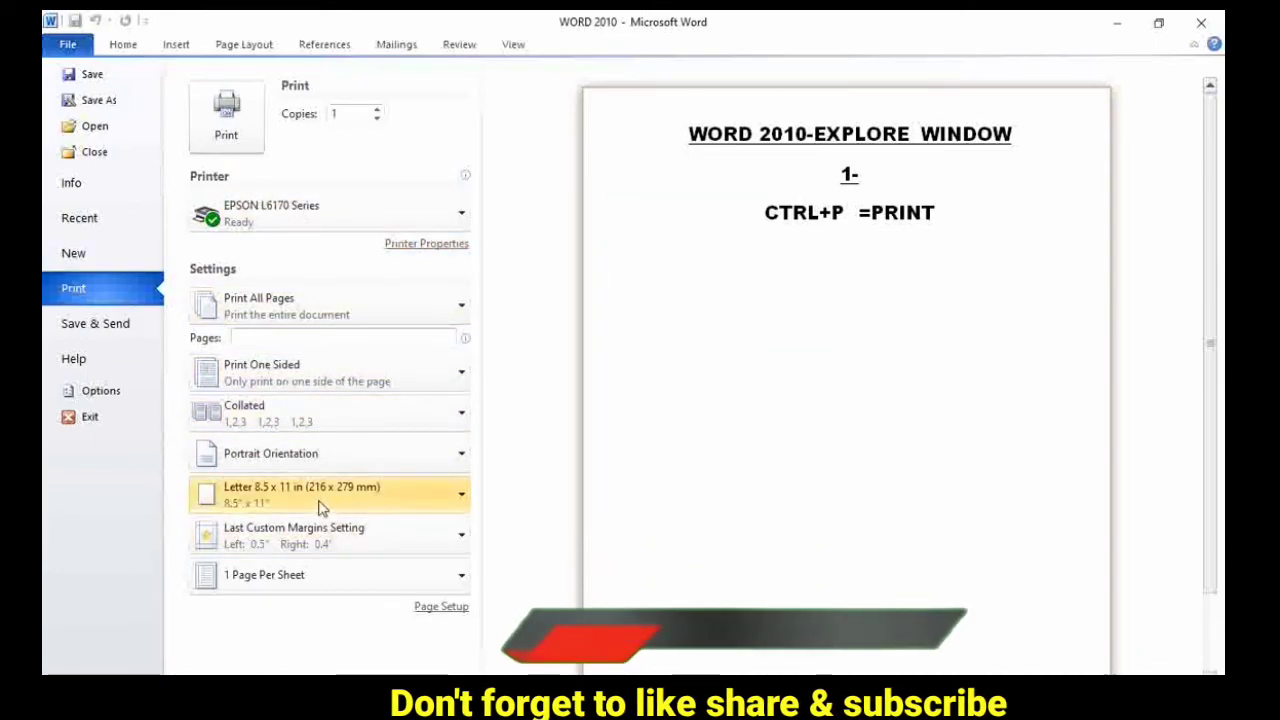
Return to the document, start a new blank page with Ctrl+Enter, and show the File Info page.
{"action": "left_click", "coordinate": [513, 45]}
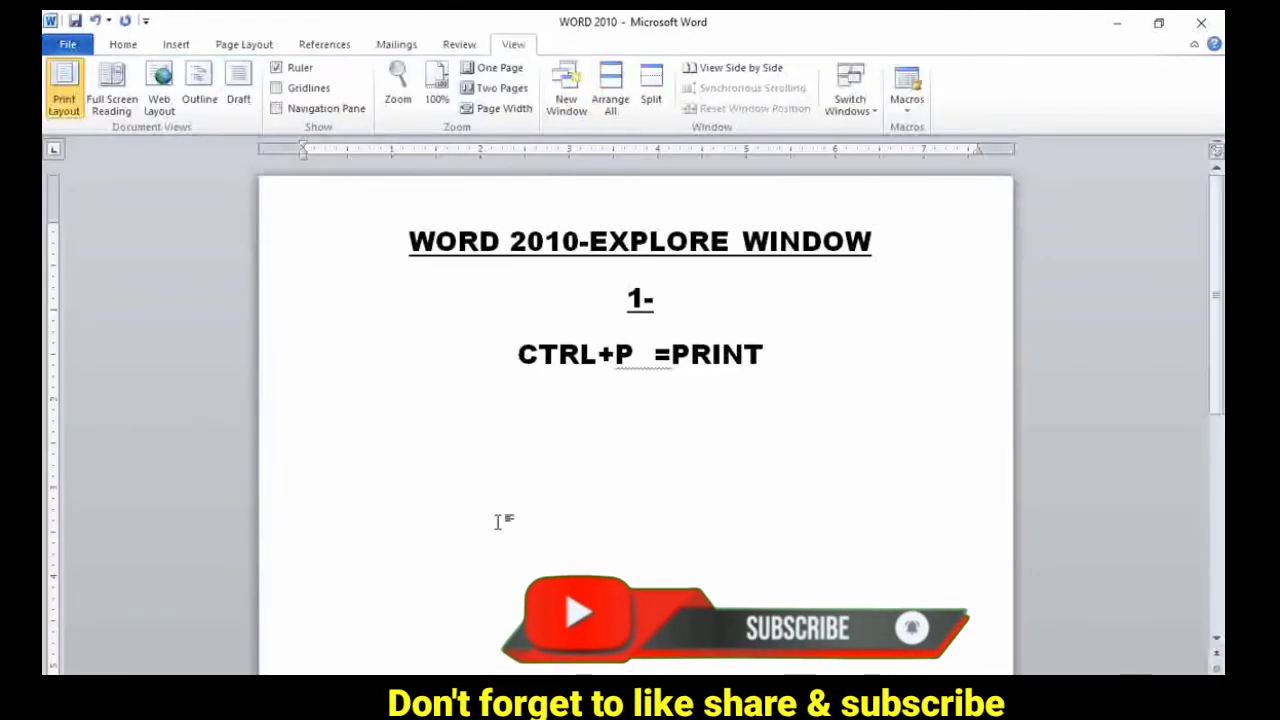
{"action": "key", "text": "ctrl+Return"}
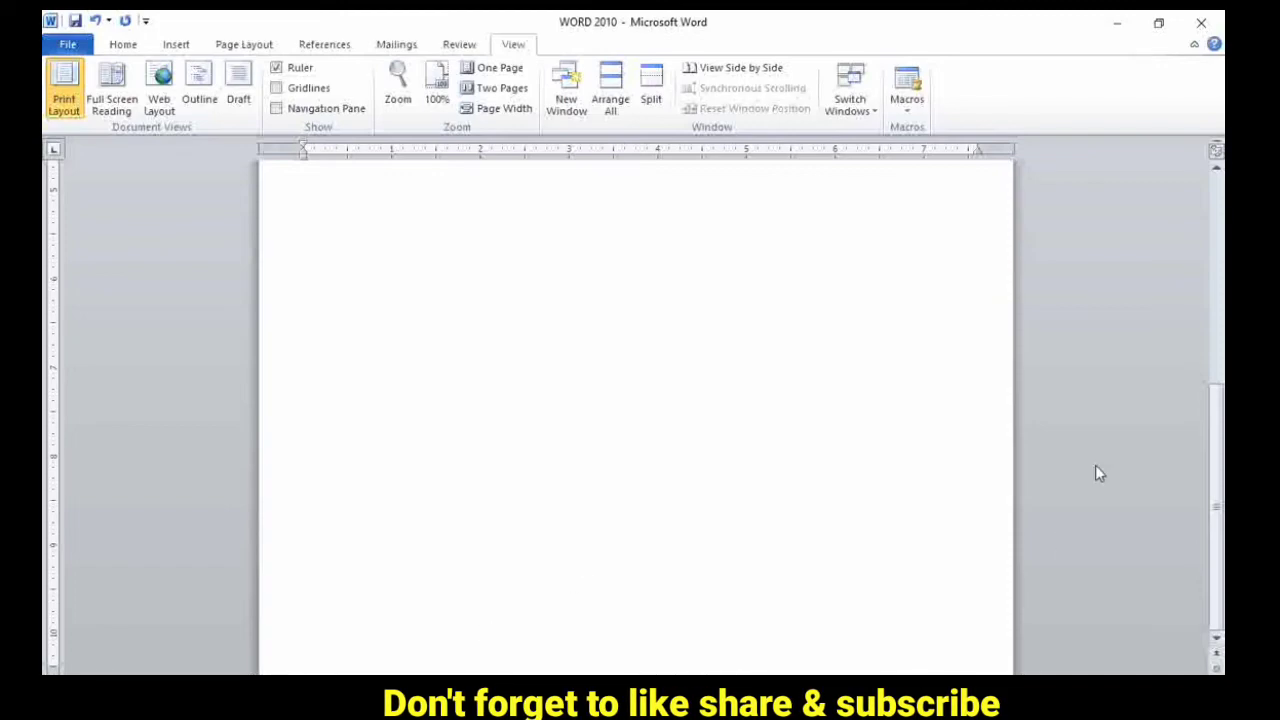
{"action": "left_click", "coordinate": [85, 48]}
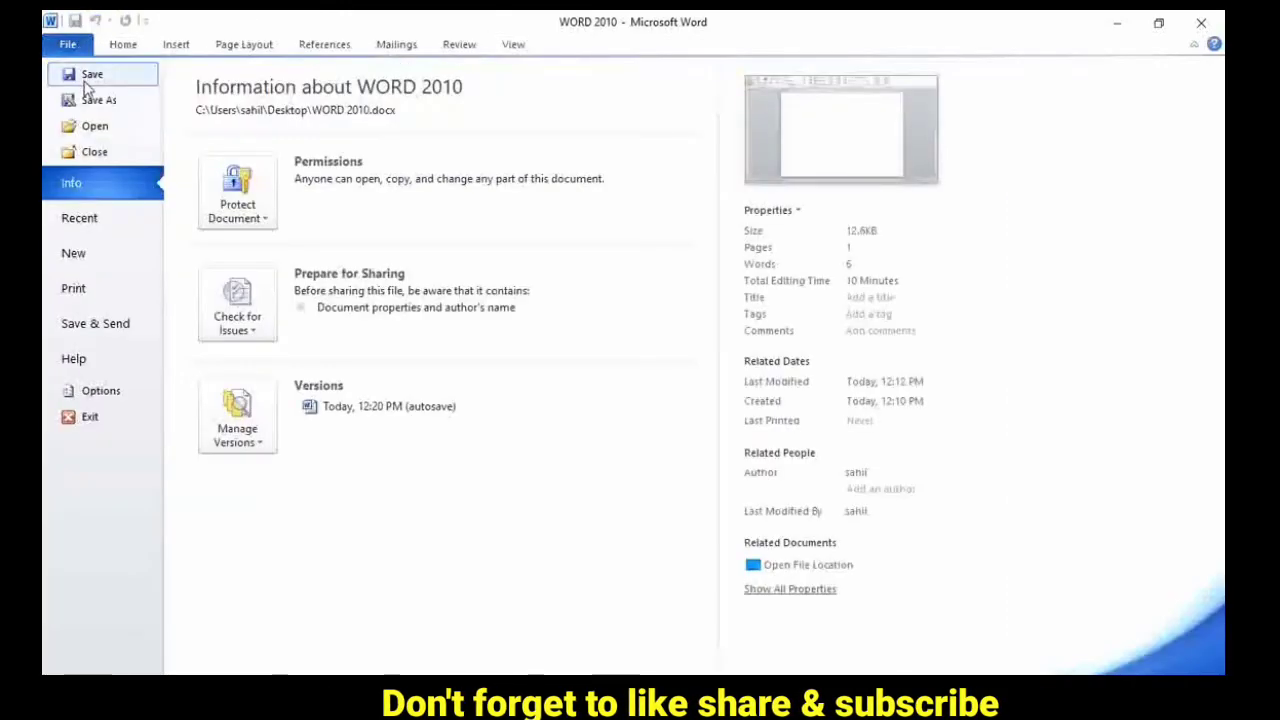
Show the Recent page and scroll through the Recent Documents list, with WORD 2010 at the top.
{"action": "left_click", "coordinate": [91, 226]}
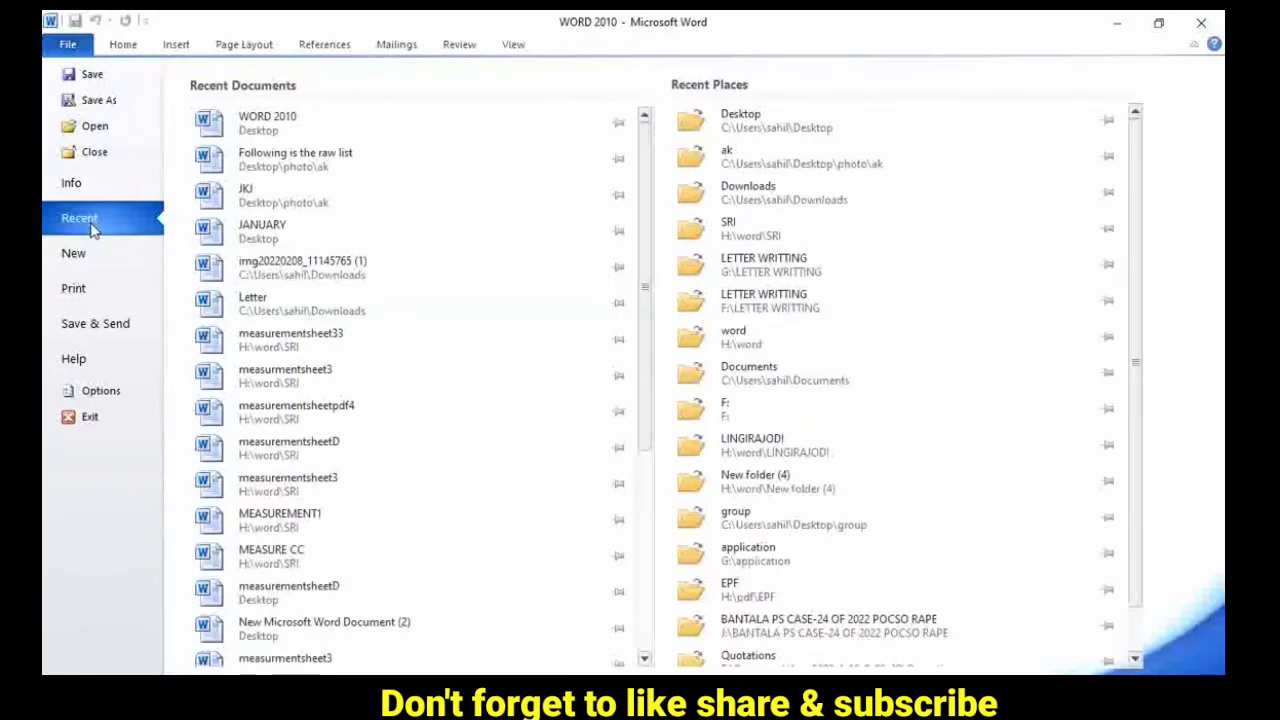
{"action": "scroll", "coordinate": [278, 478], "scroll_direction": "down", "scroll_amount": 2}
{"action": "scroll", "coordinate": [285, 610], "scroll_direction": "up", "scroll_amount": 2}
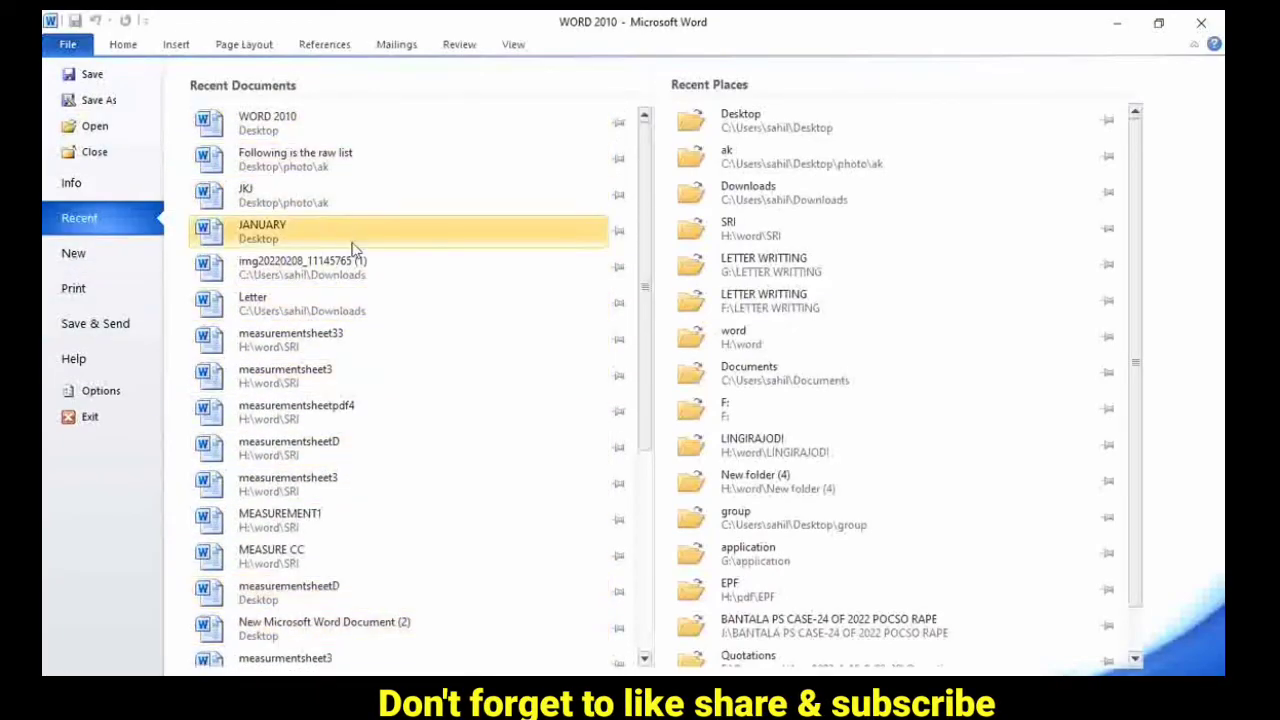
{"action": "scroll", "coordinate": [306, 425], "scroll_direction": "down", "scroll_amount": 3}
{"action": "scroll", "coordinate": [315, 548], "scroll_direction": "up", "scroll_amount": 3}
{"action": "scroll", "coordinate": [306, 189], "scroll_direction": "up", "scroll_amount": 2}
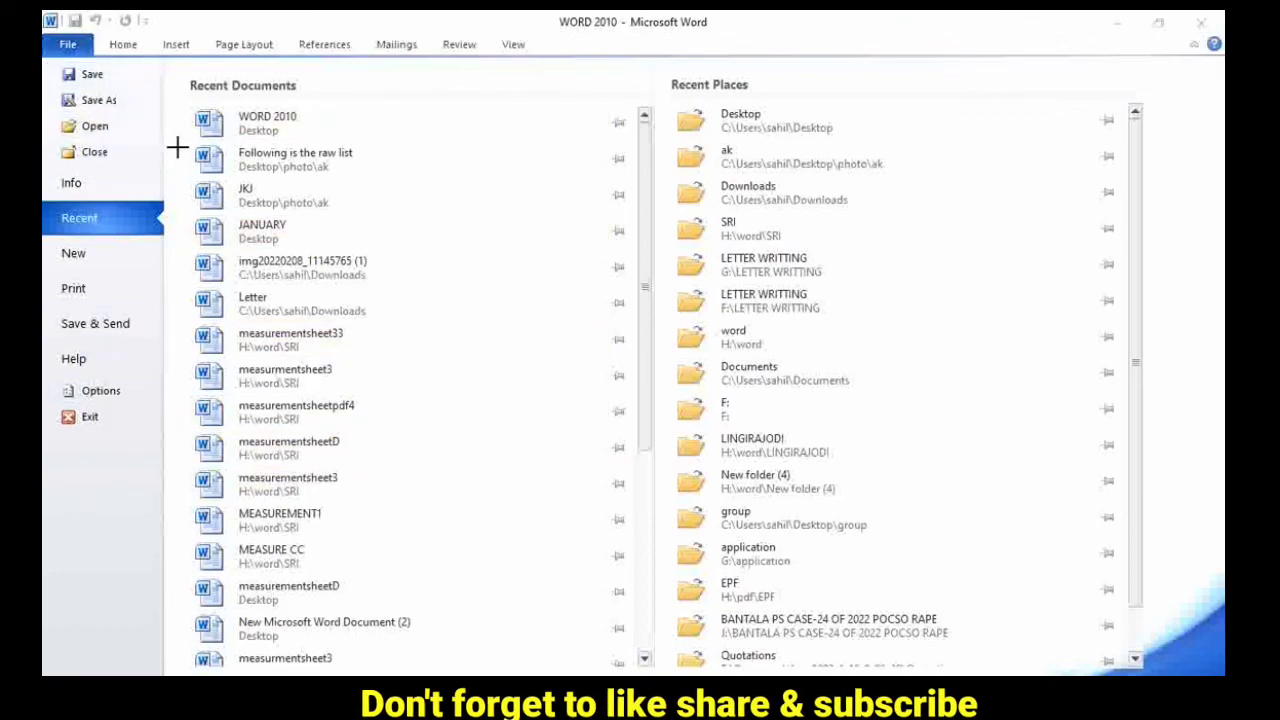
{"action": "left_click_drag", "start_coordinate": [42, 61], "coordinate": [155, 497]}
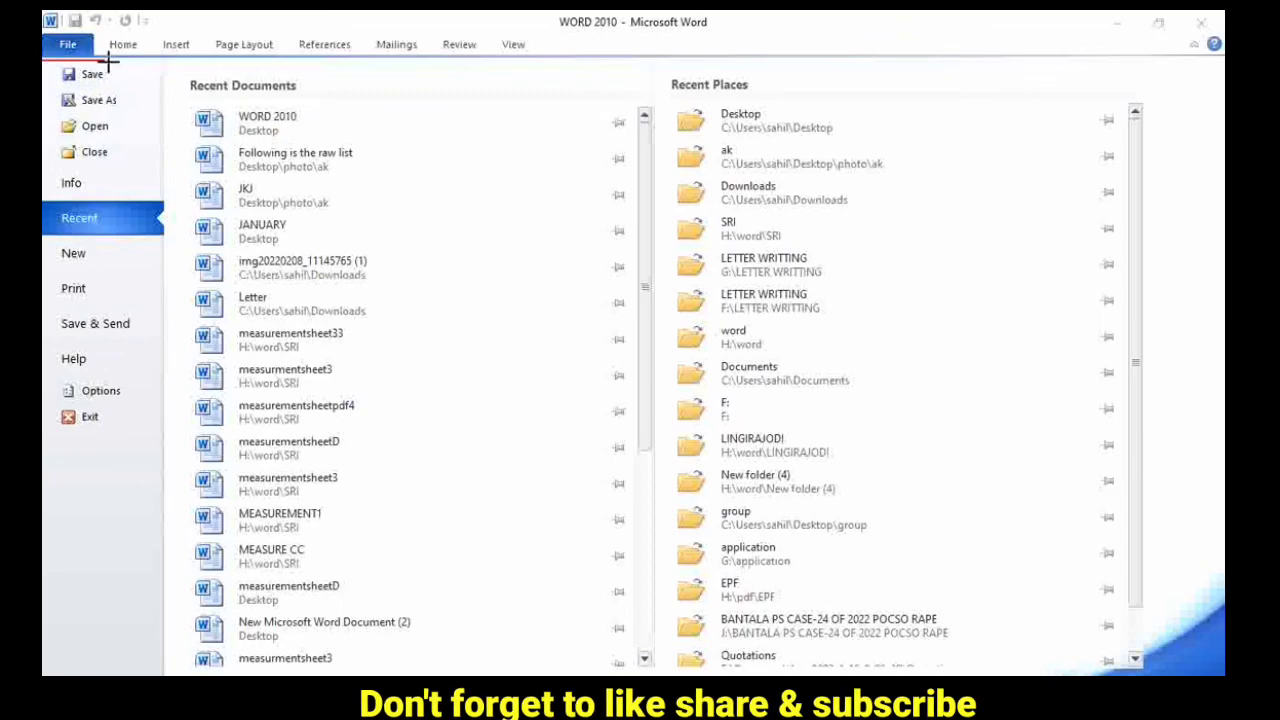